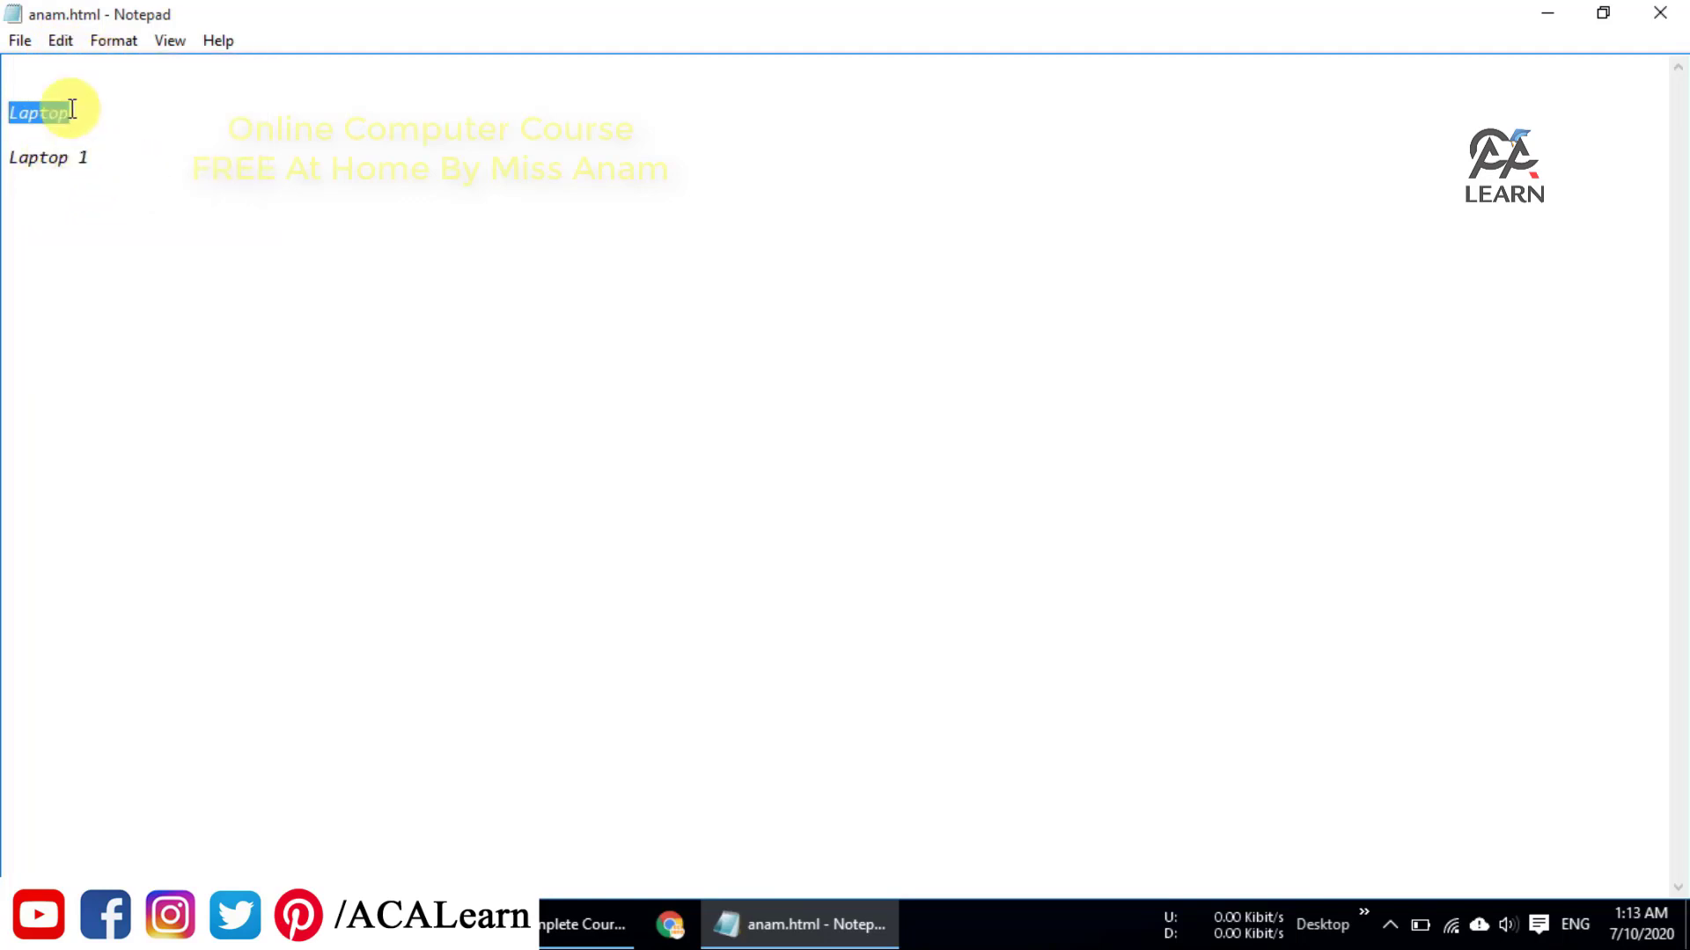
- Undo the last text edit, and undo once more to bring back the Laptop 1 line
click(21, 78)
click(54, 42)
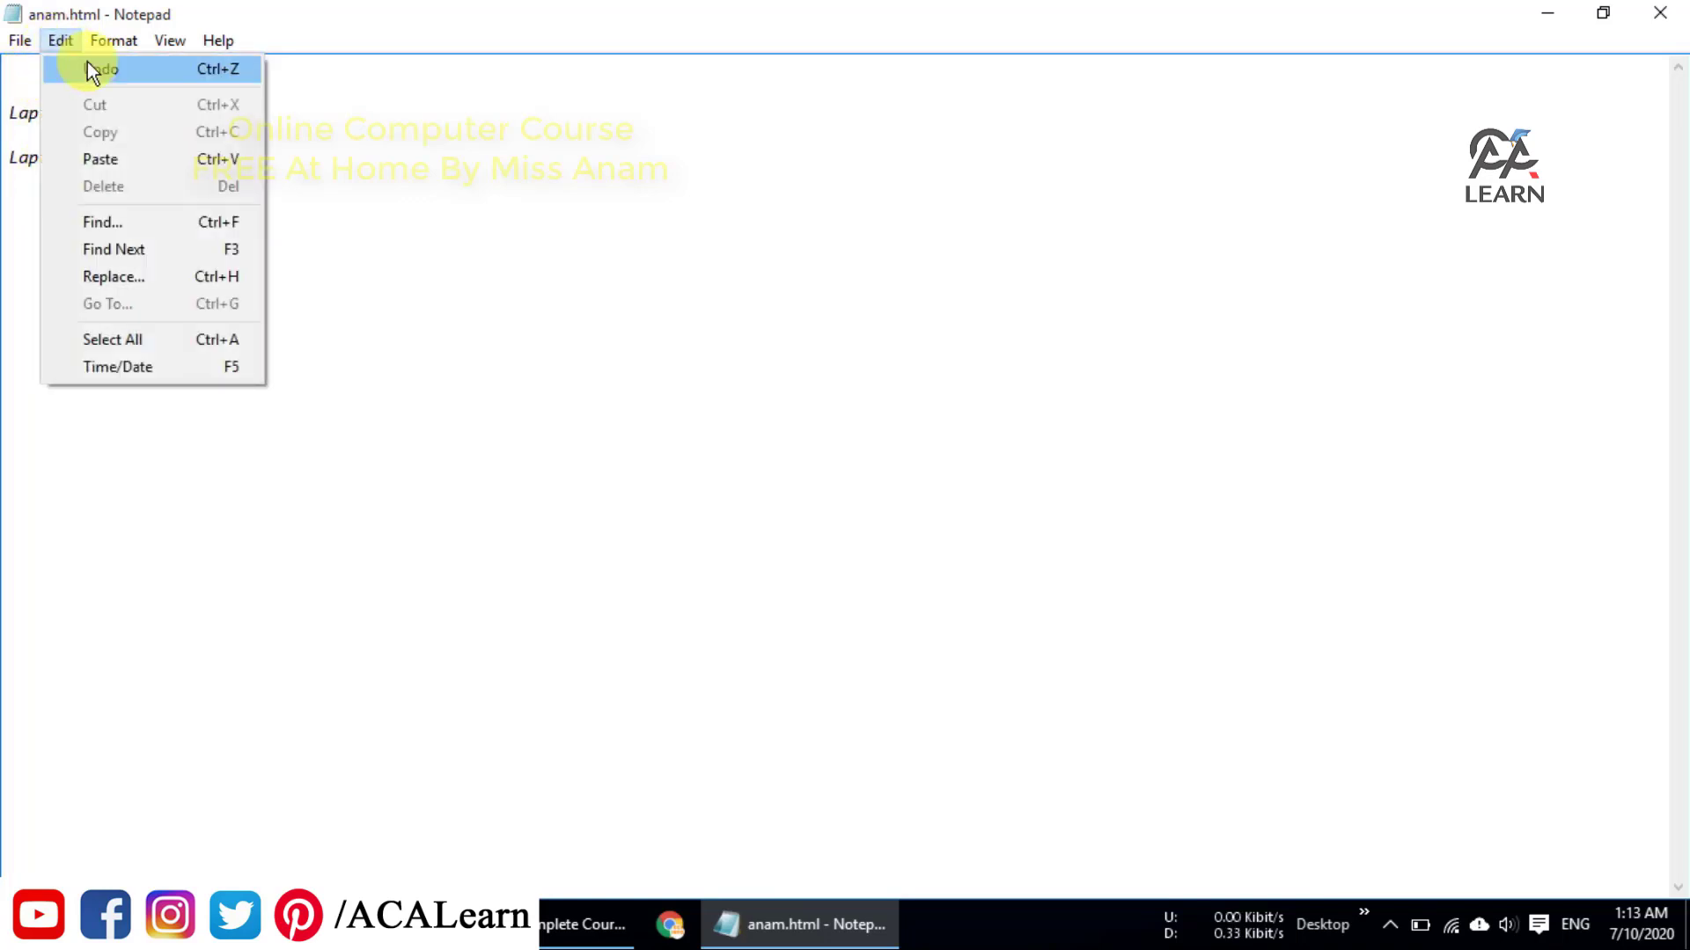
click(87, 63)
click(63, 42)
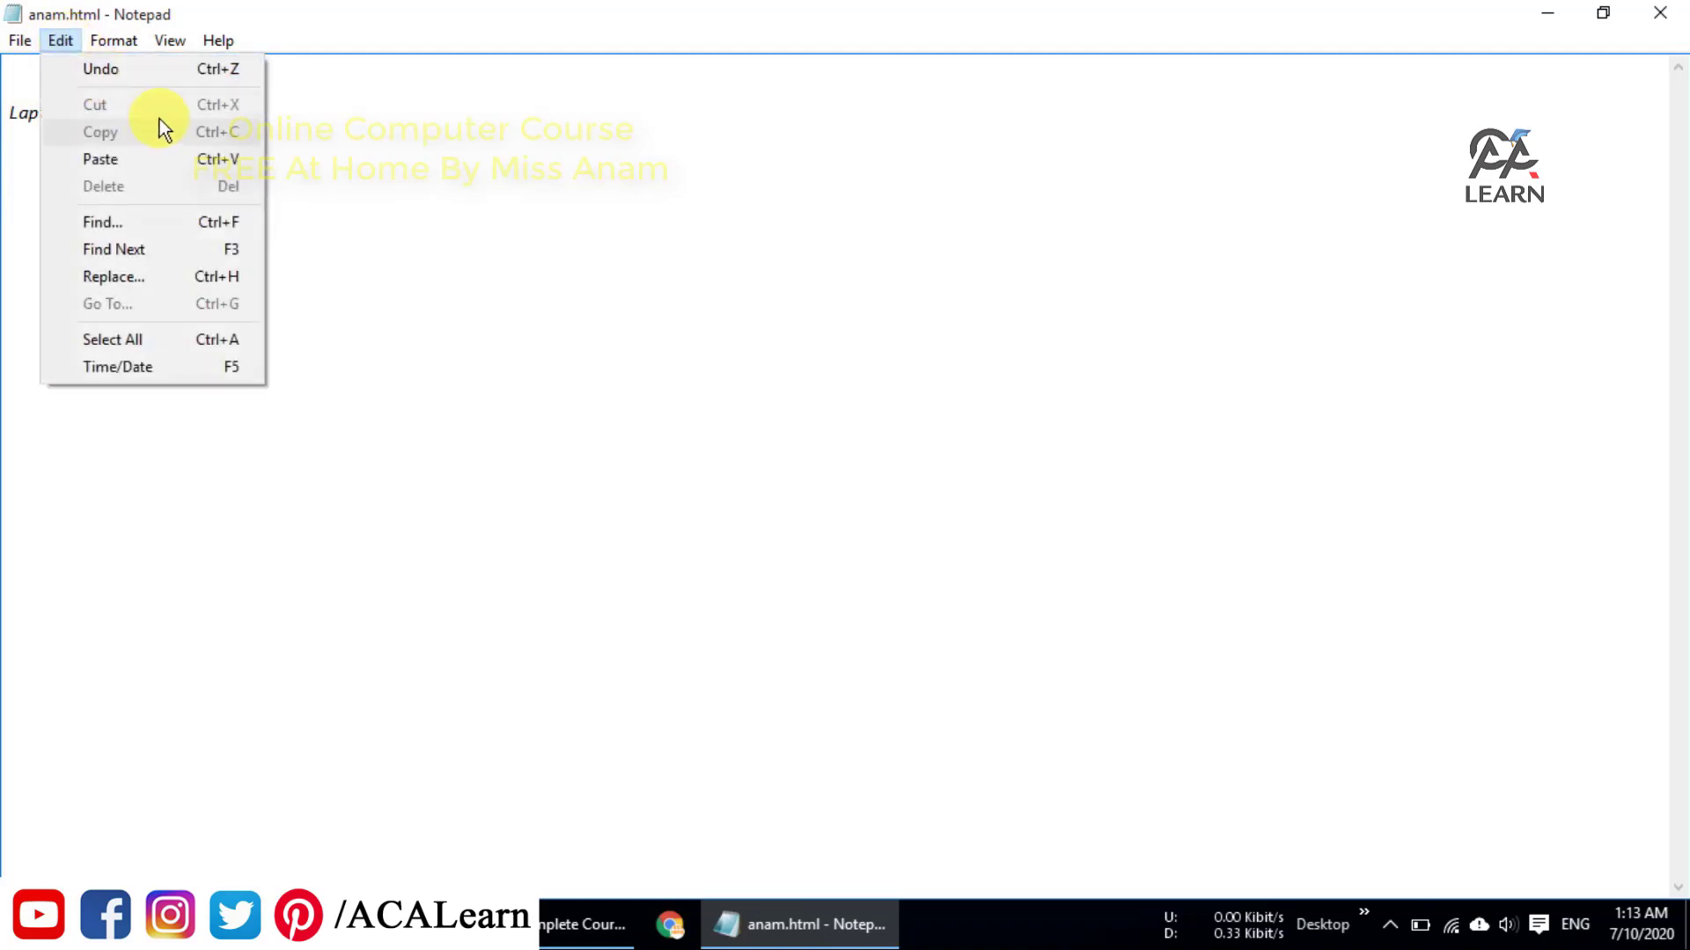
click(146, 71)
drag(102, 166, 2, 172)
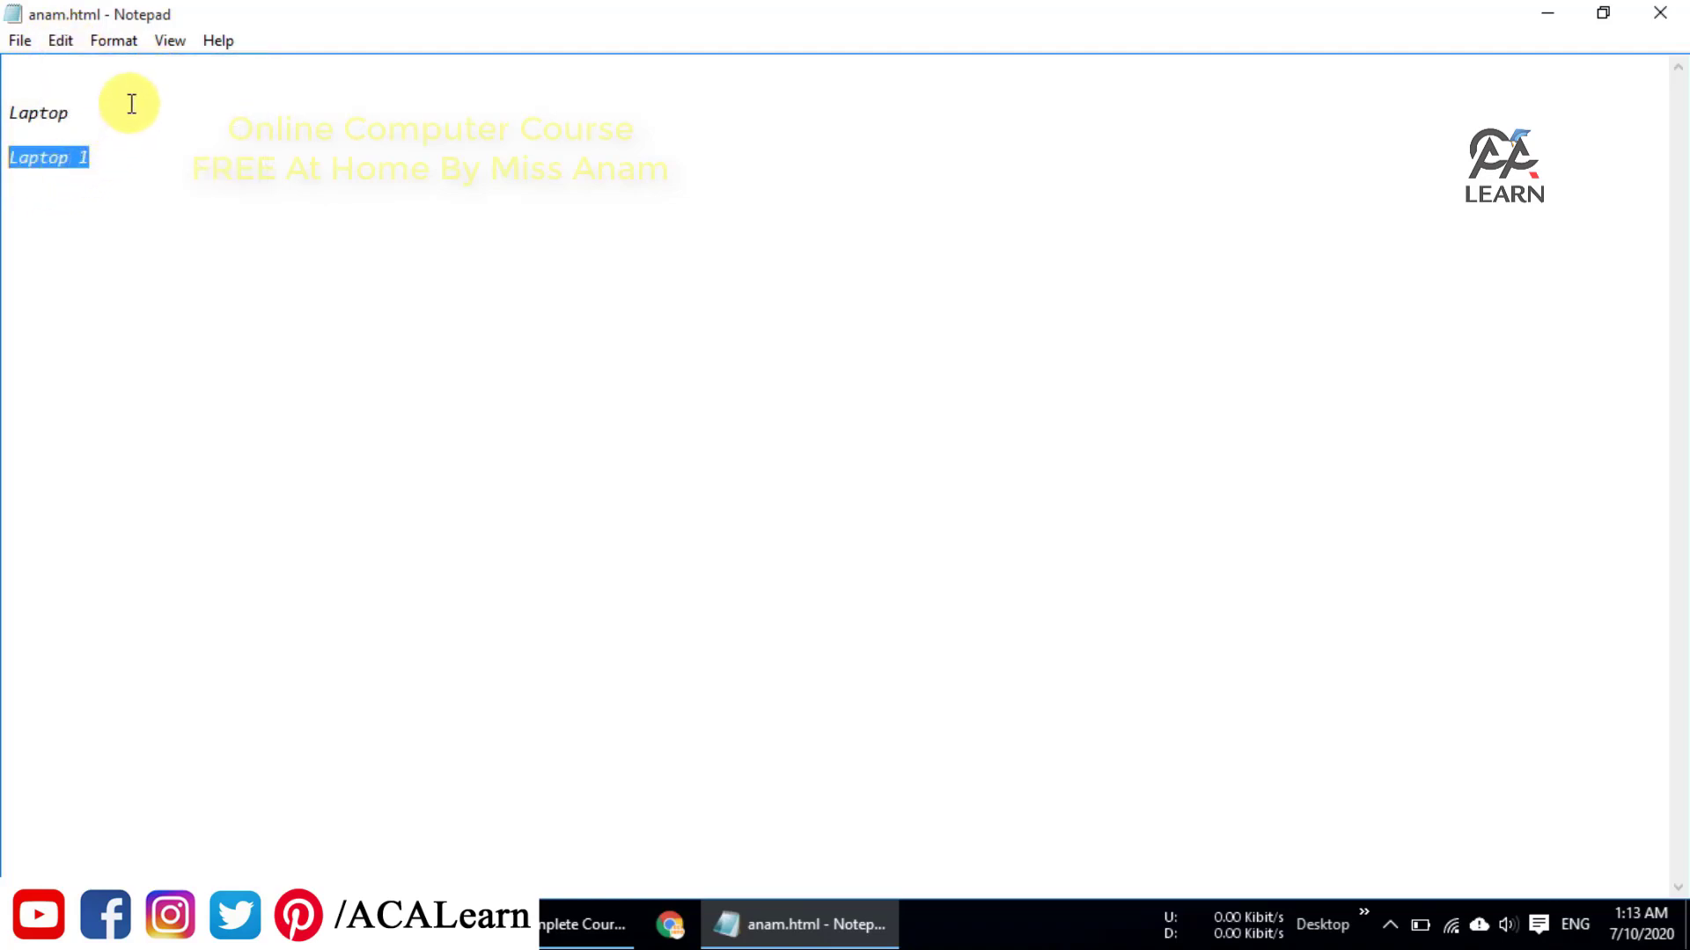
- Search downward from the start of the document for the letter a in both Laptop lines, and close the search
click(36, 70)
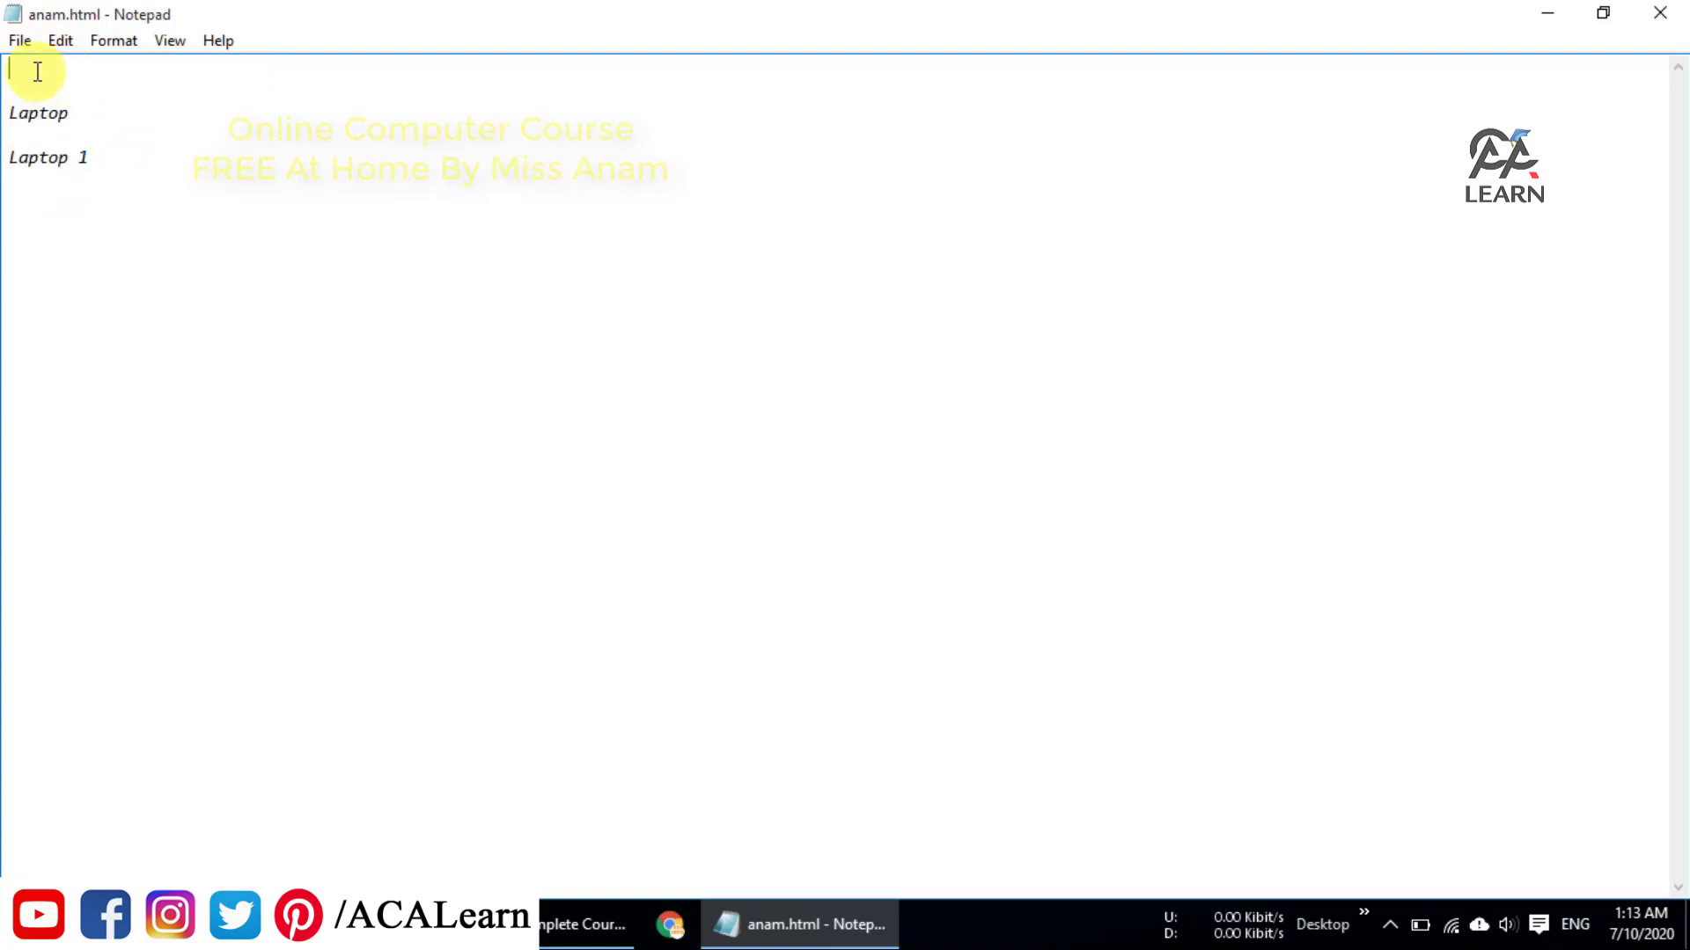
click(129, 36)
mouse_move(63, 40)
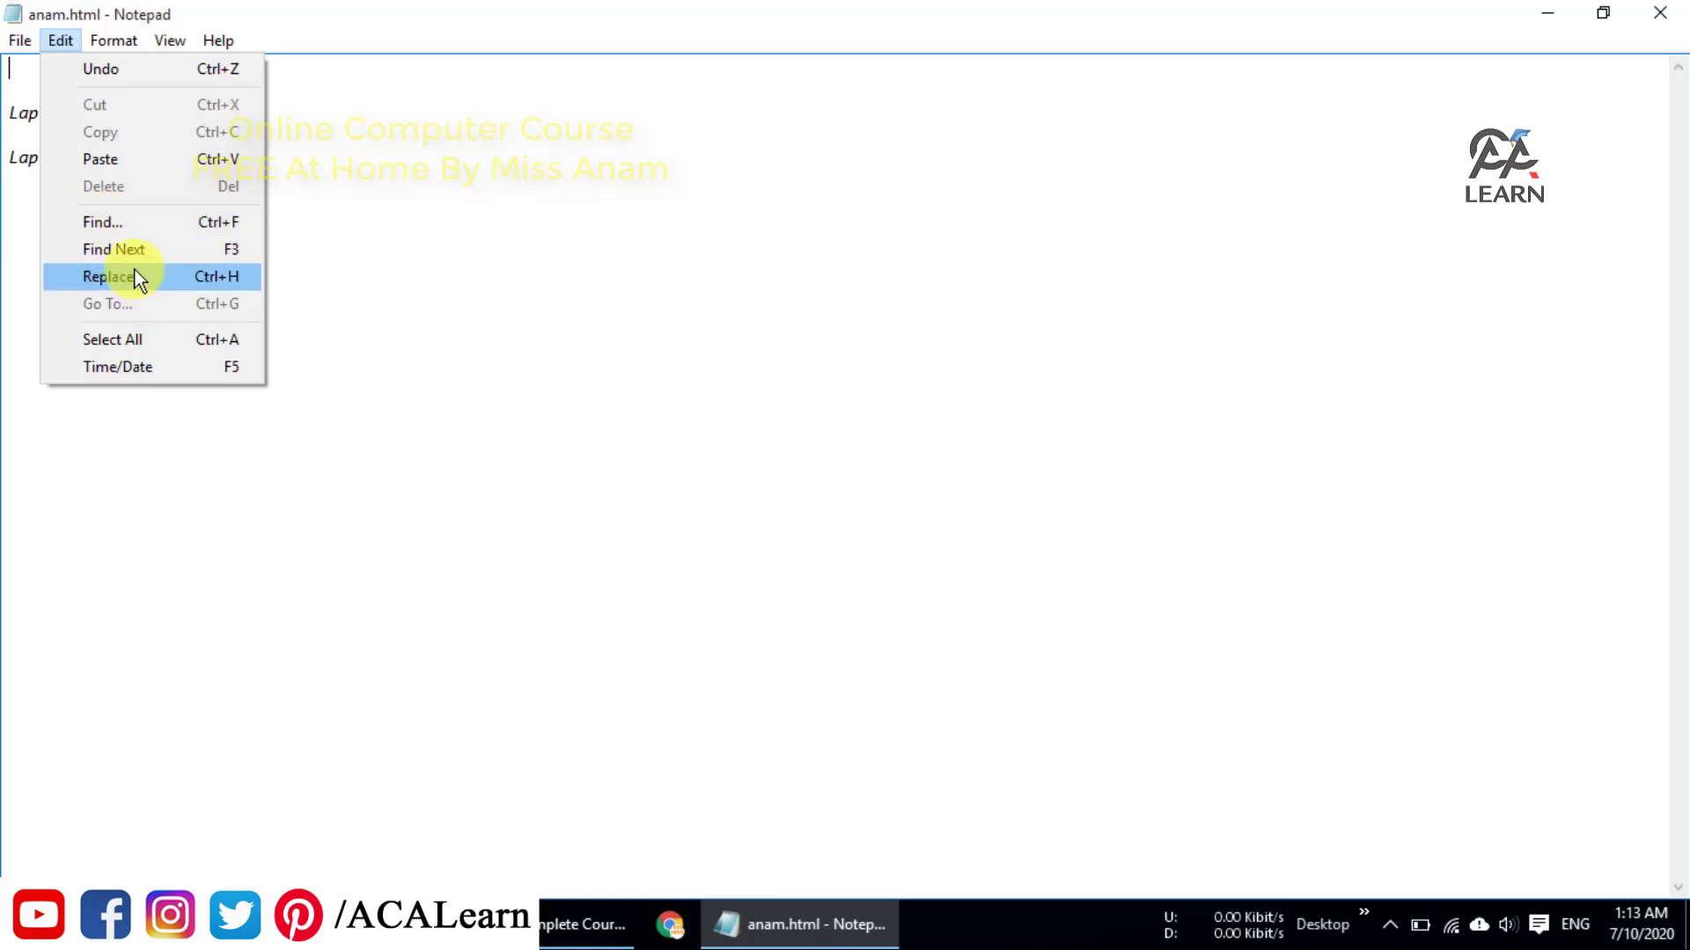
click(150, 222)
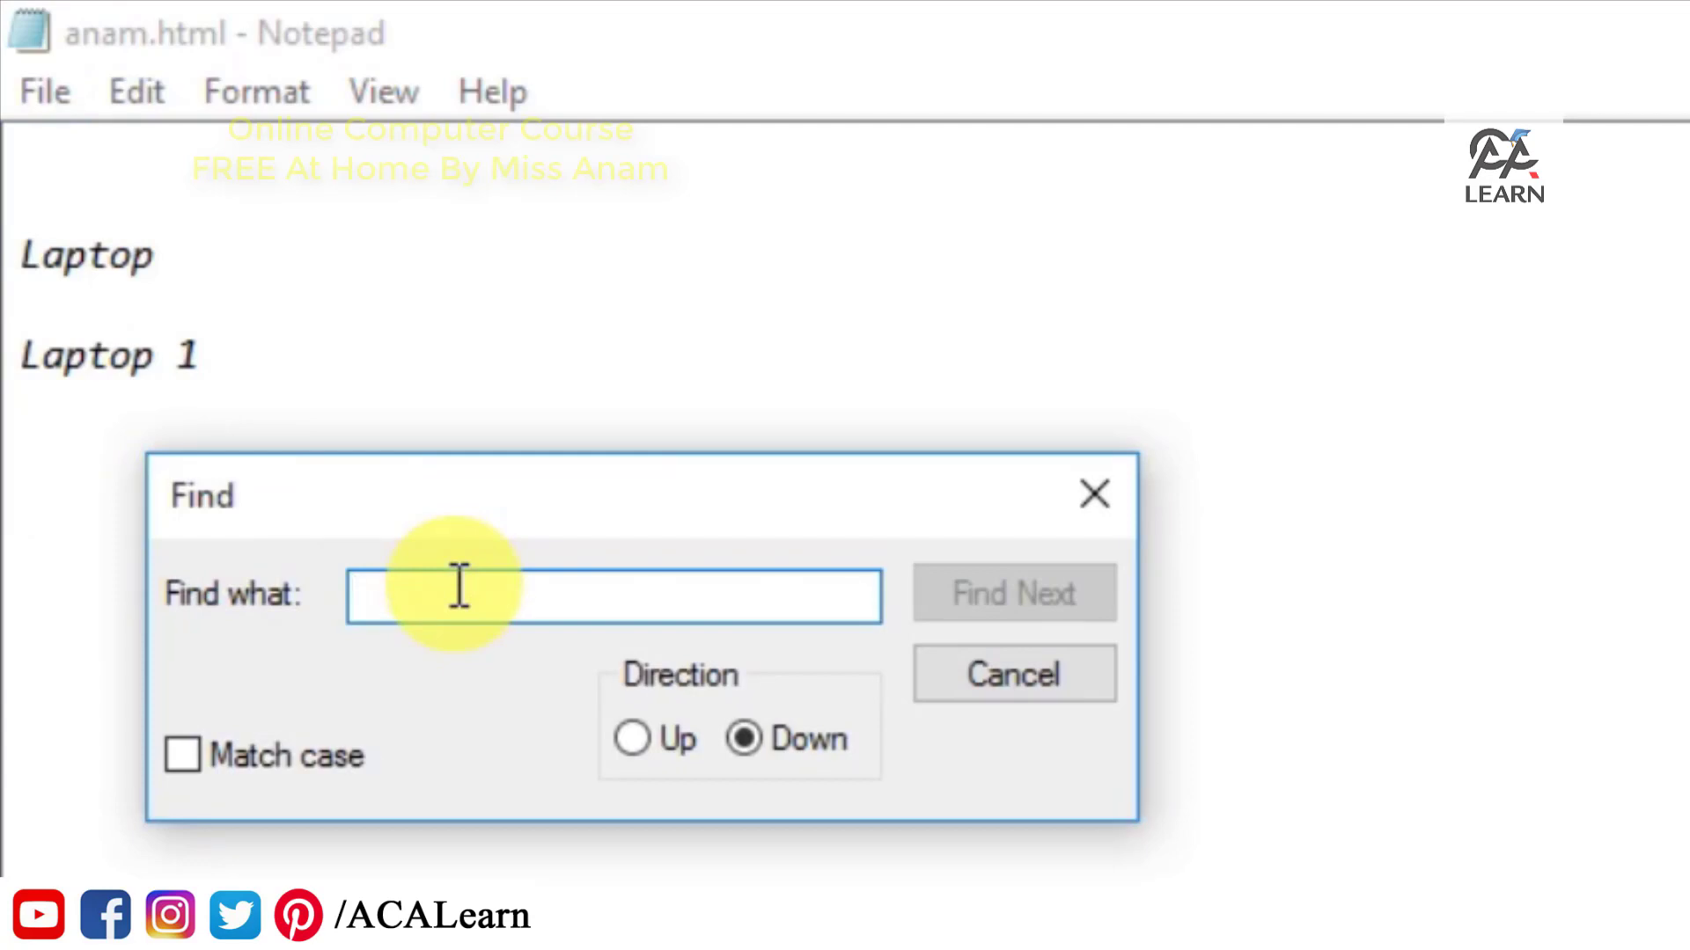
text(a)
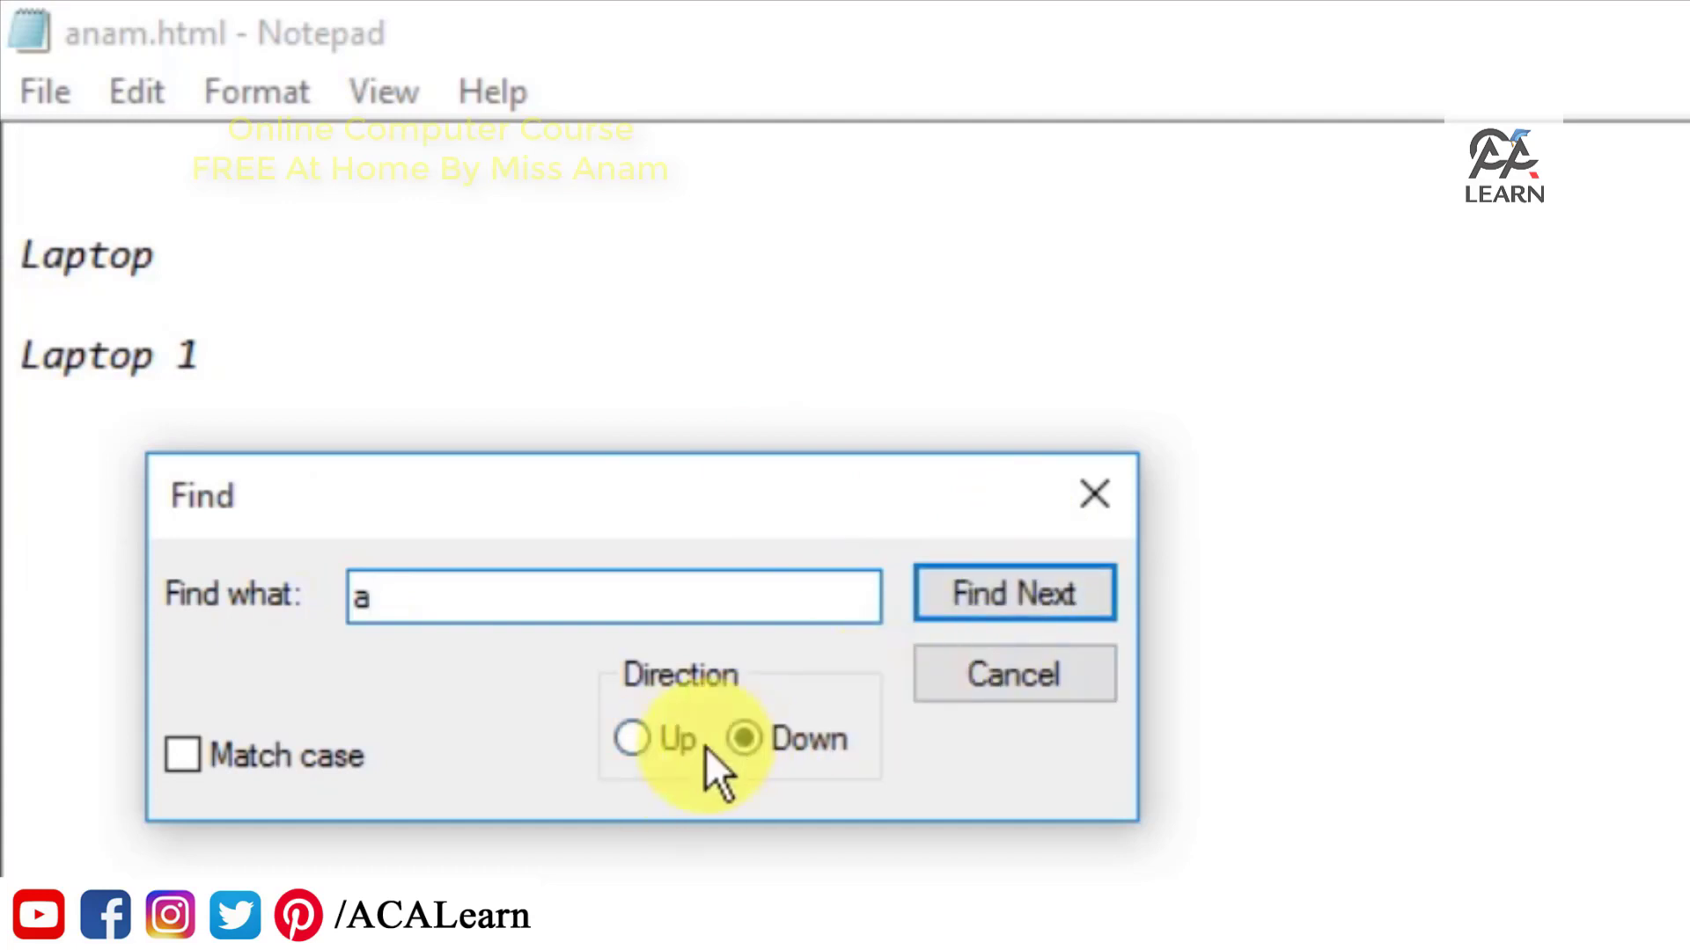
click(658, 747)
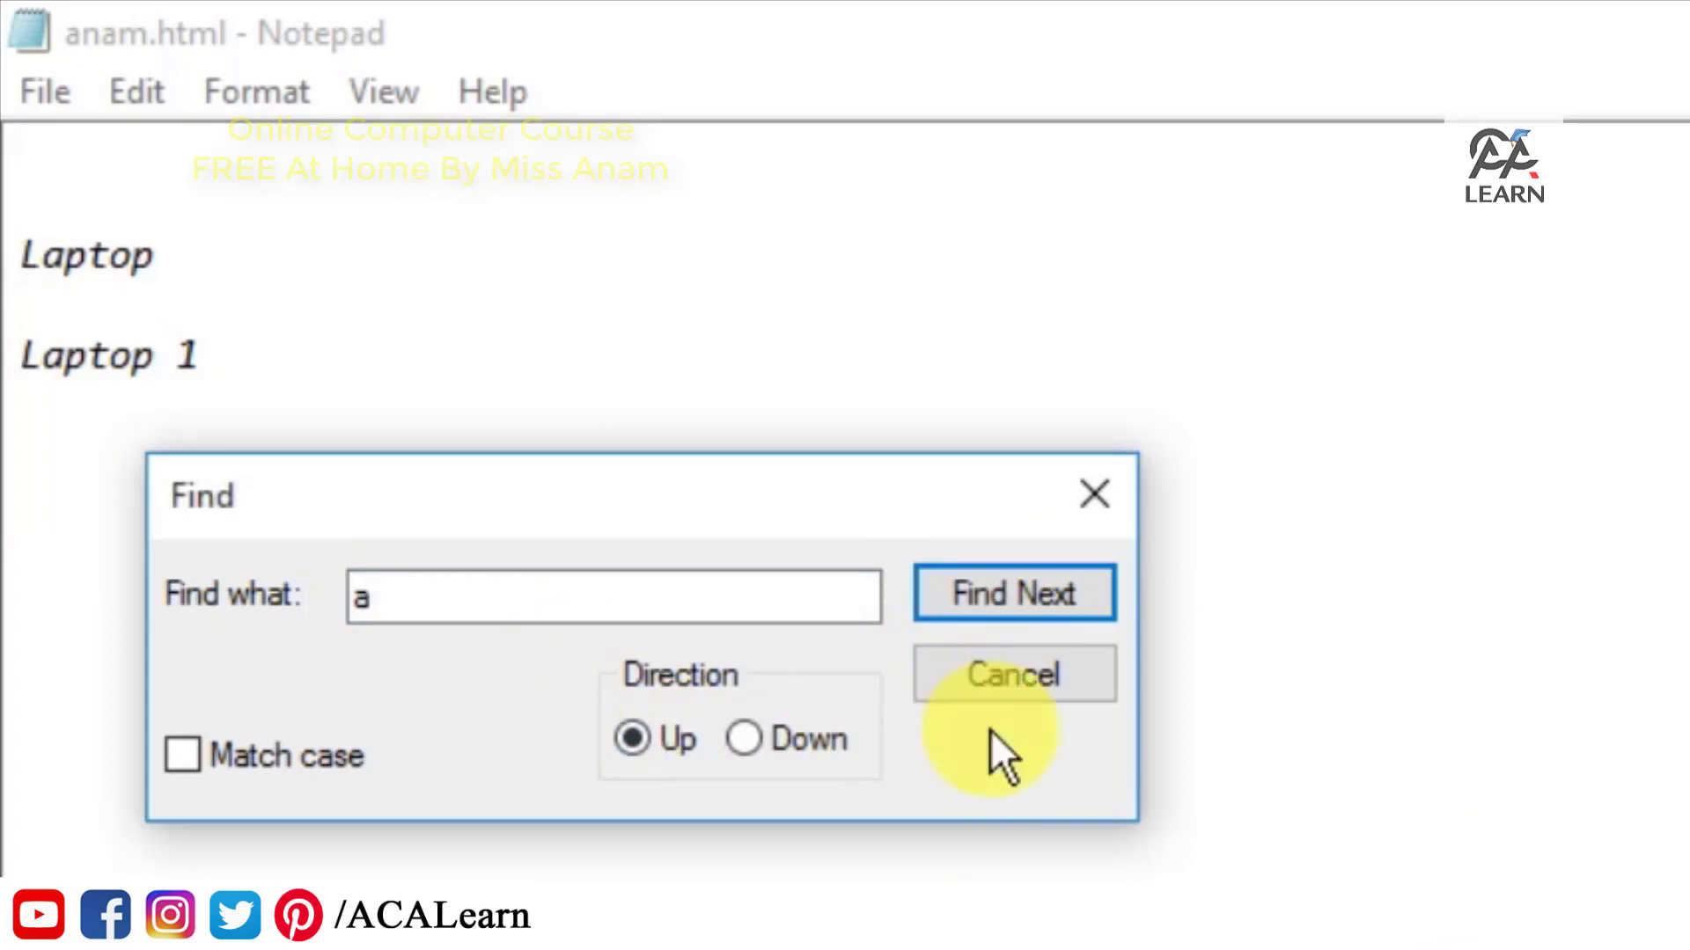
click(773, 746)
click(1020, 606)
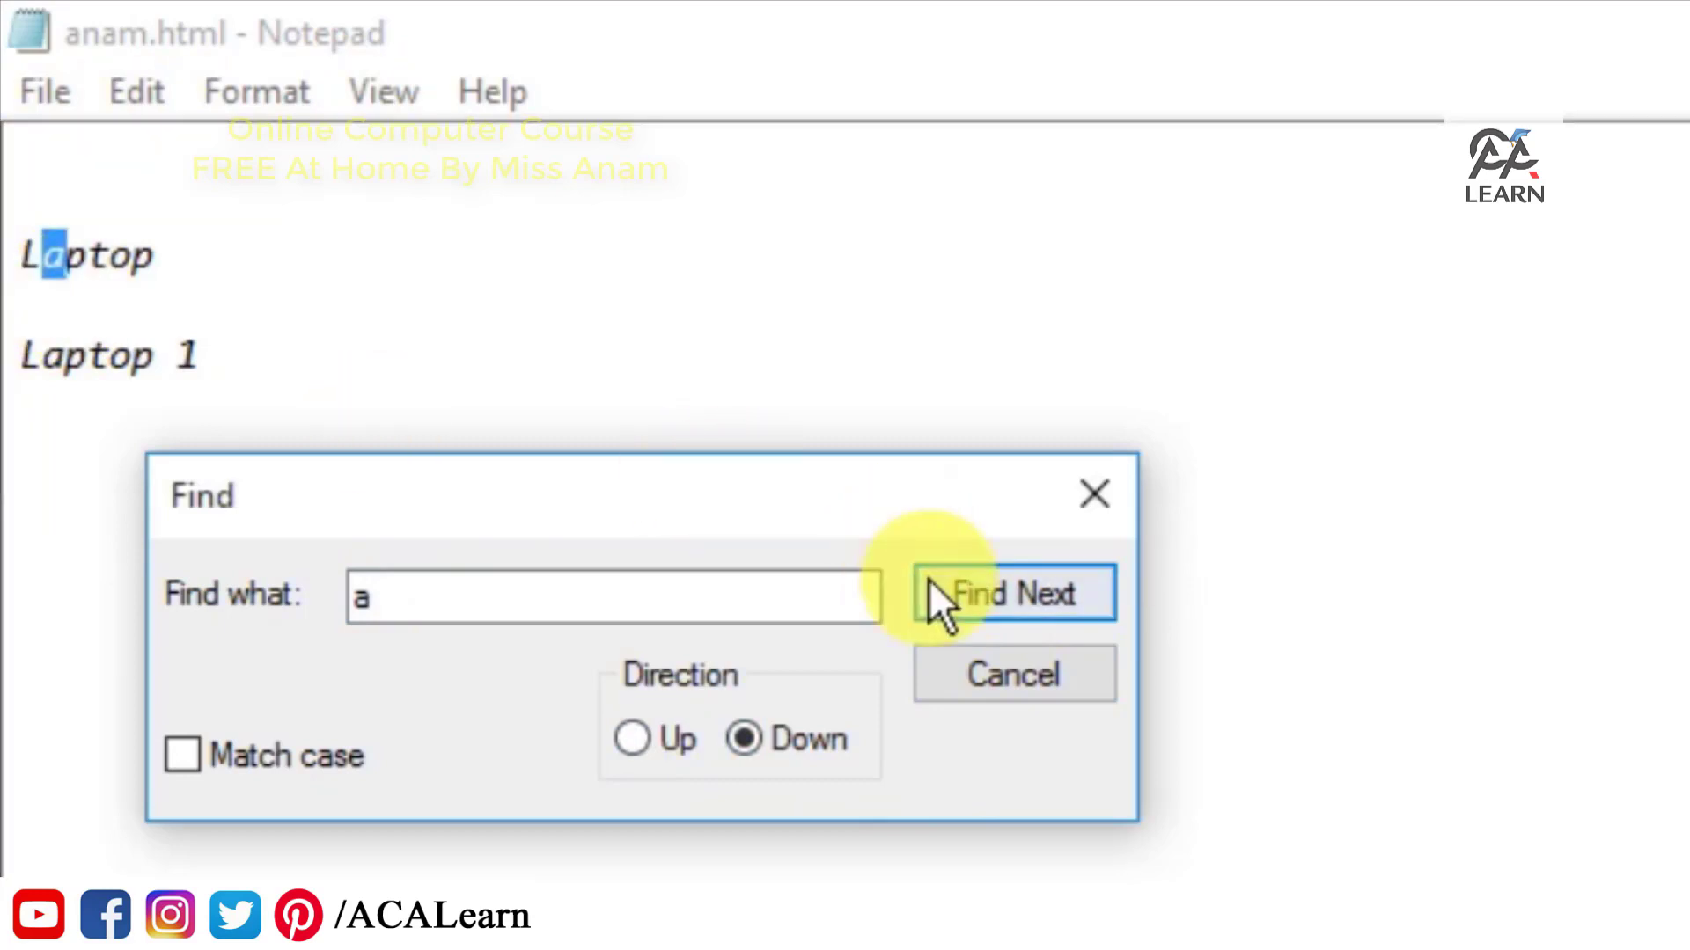
click(960, 607)
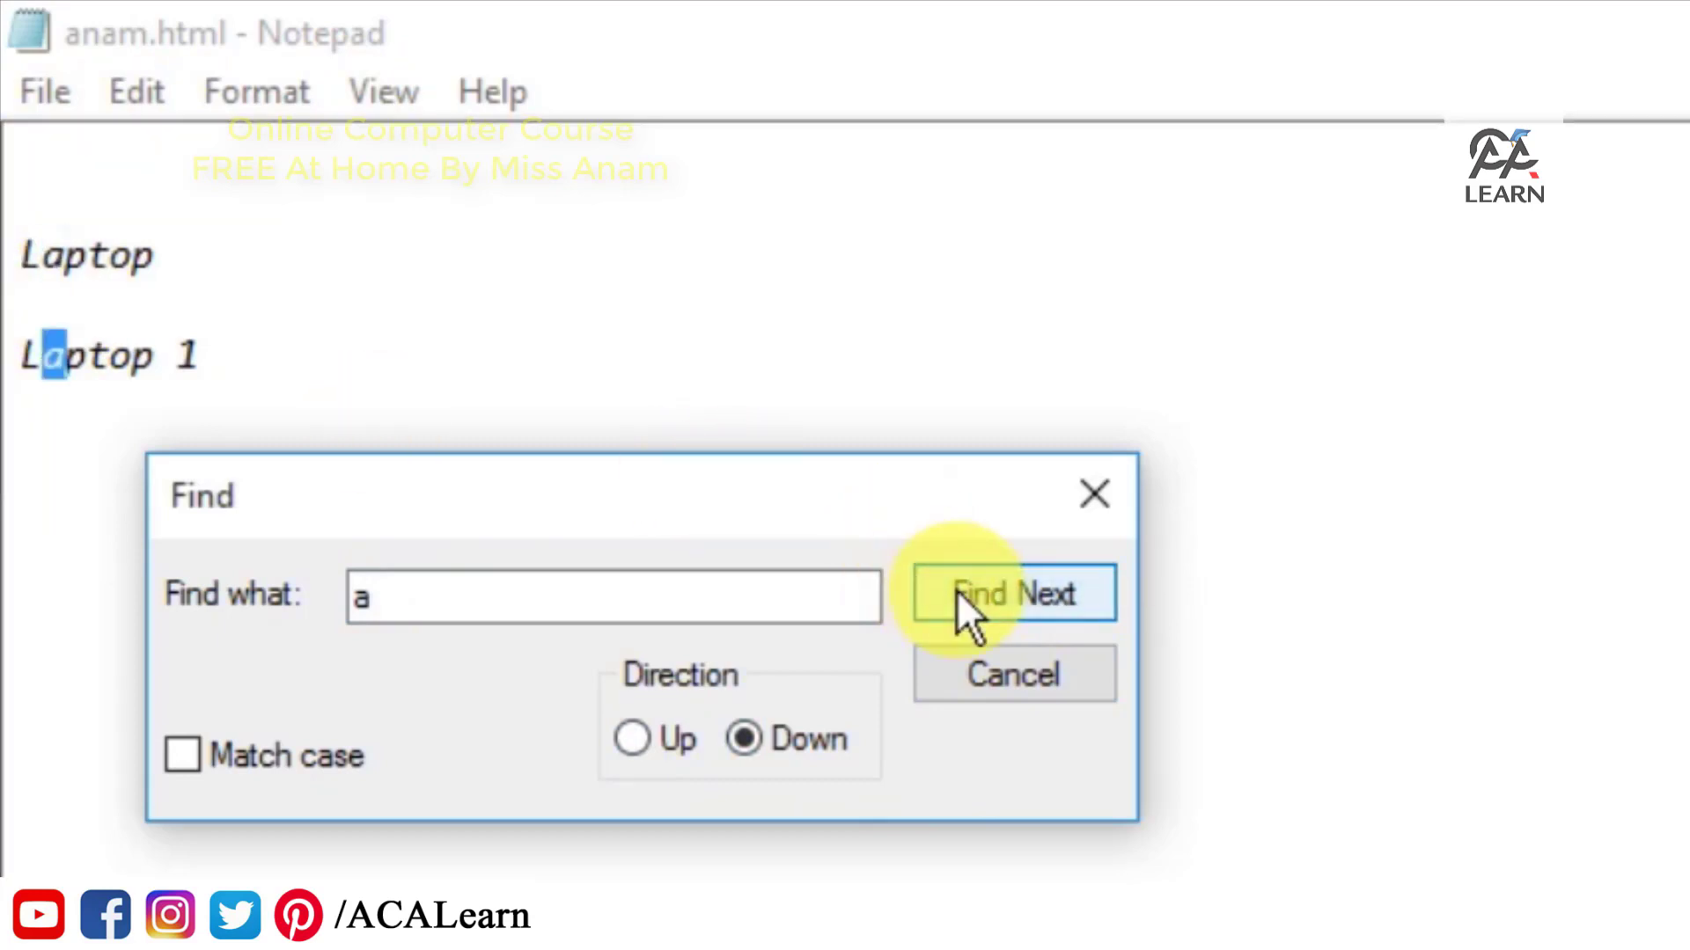
click(1060, 682)
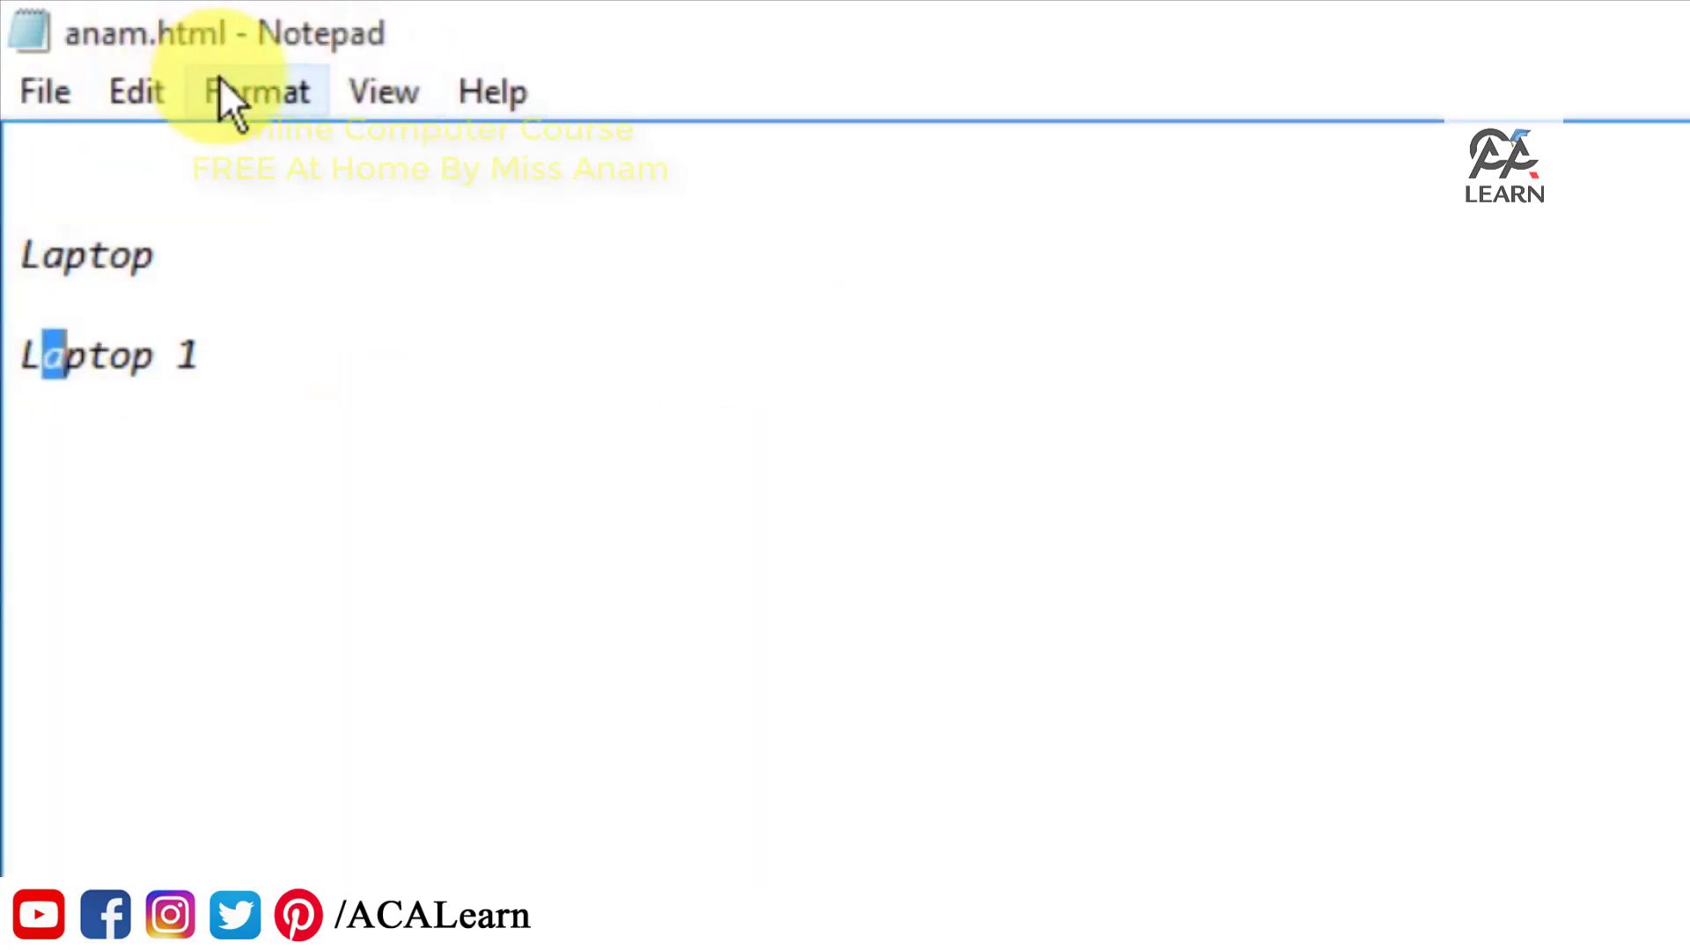
- Replace the selected letter a in the second Laptop line with t
click(221, 79)
mouse_move(157, 104)
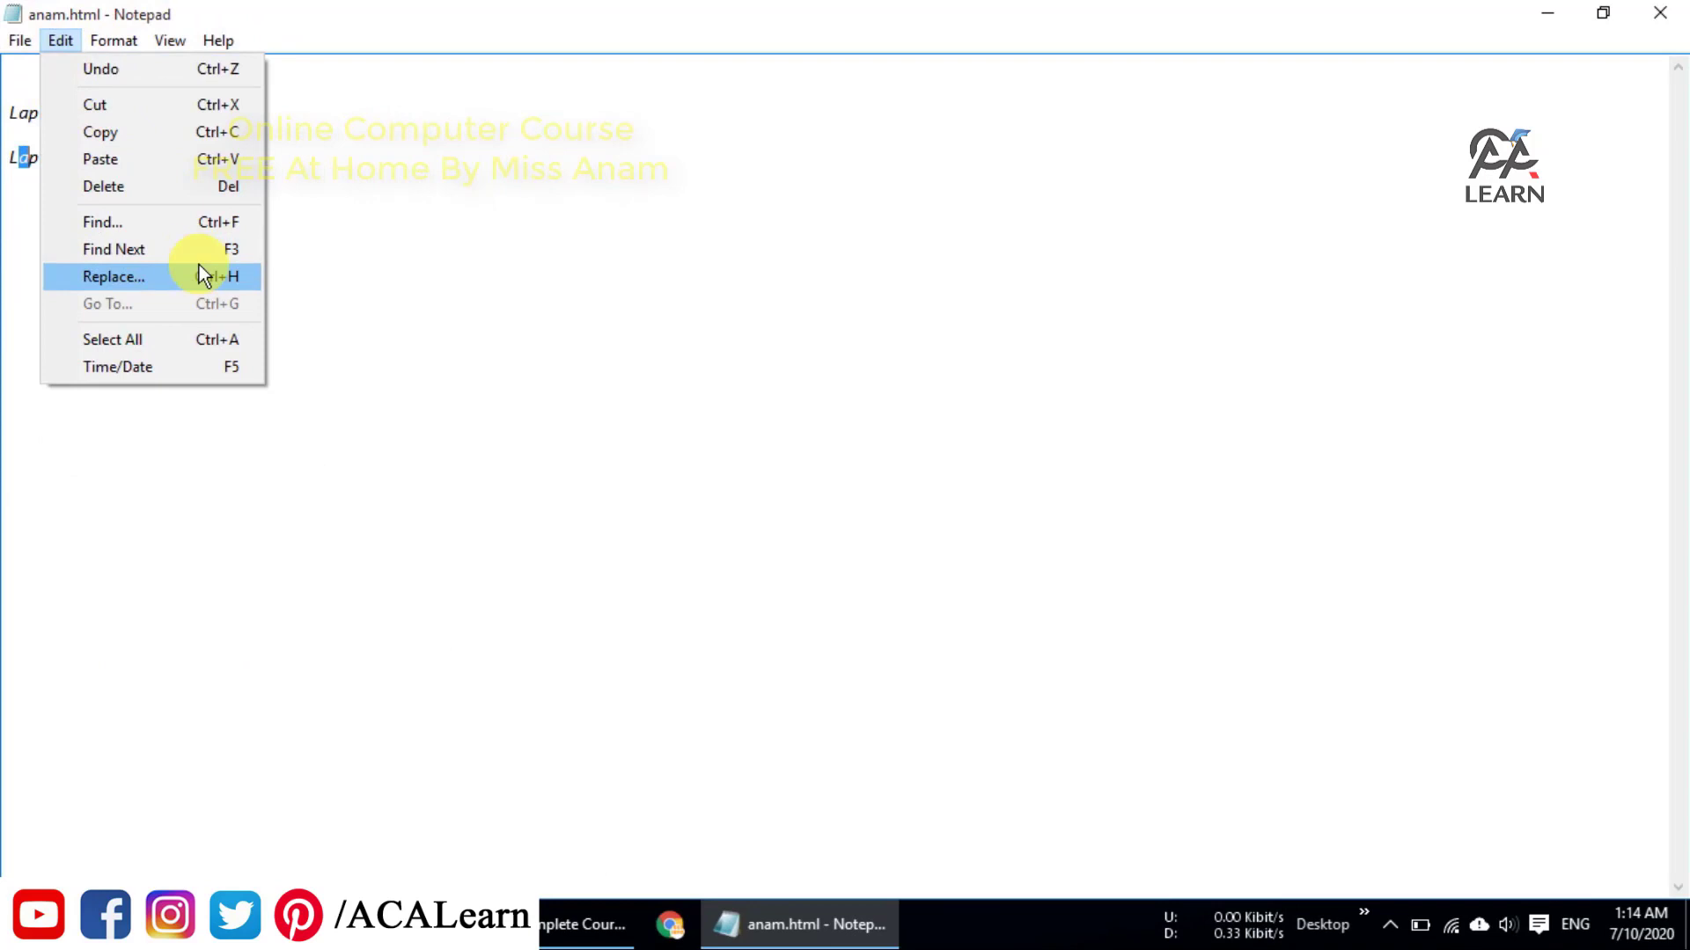
click(203, 278)
click(216, 205)
drag(212, 145, 264, 157)
click(261, 256)
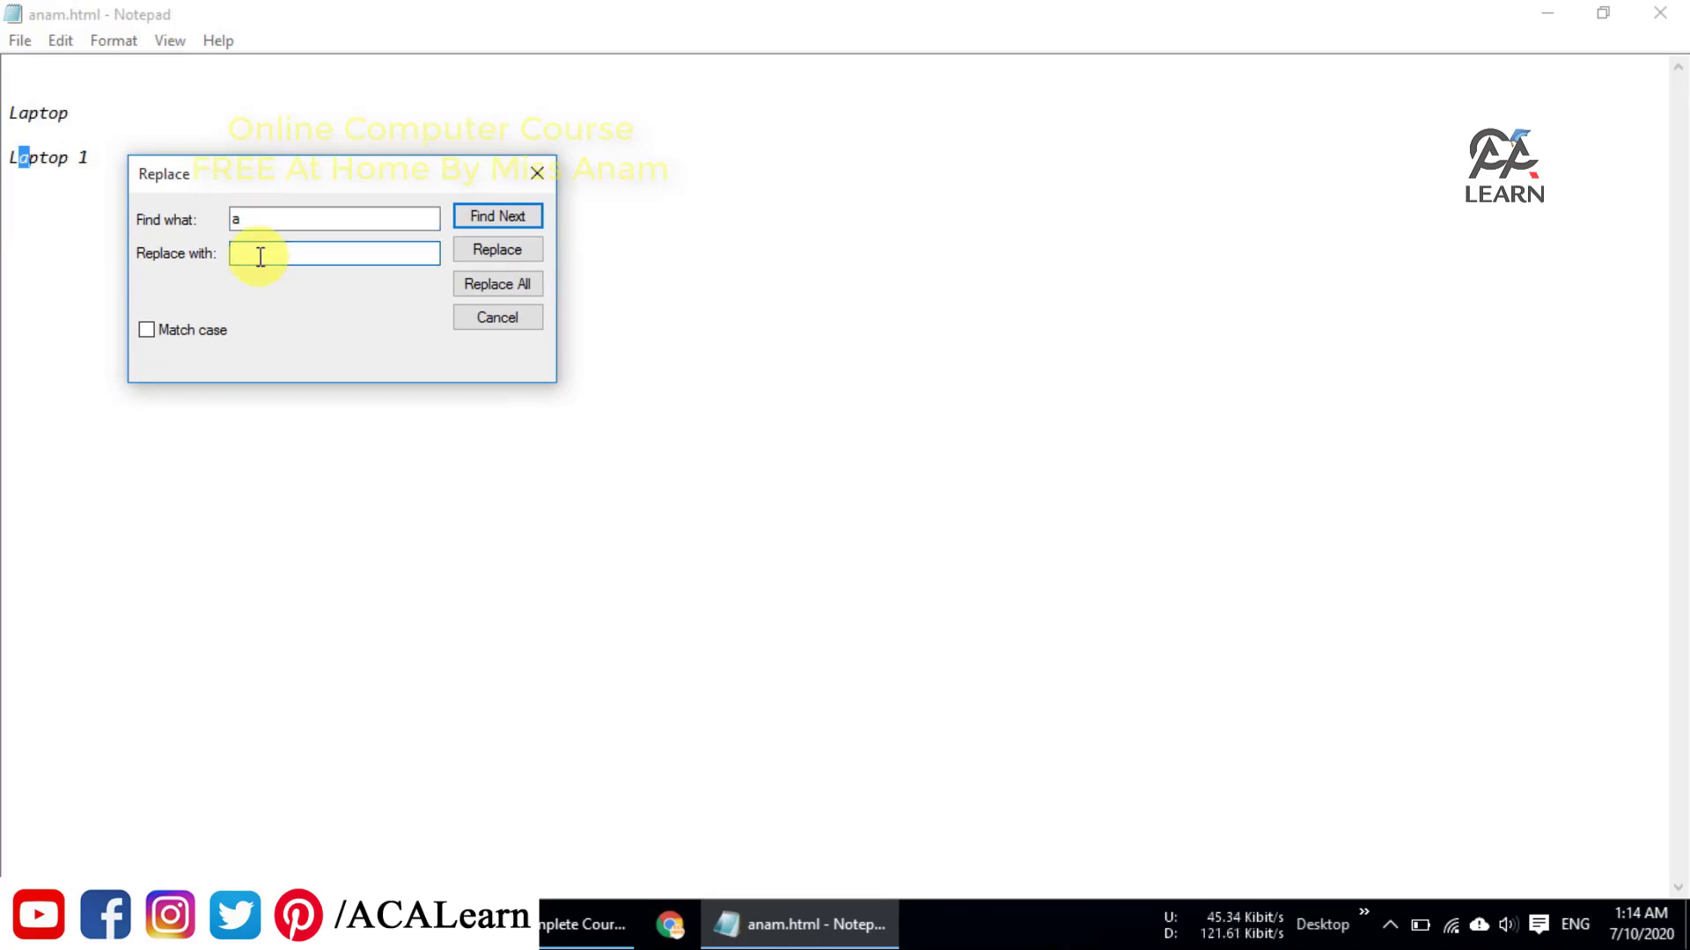
text(t)
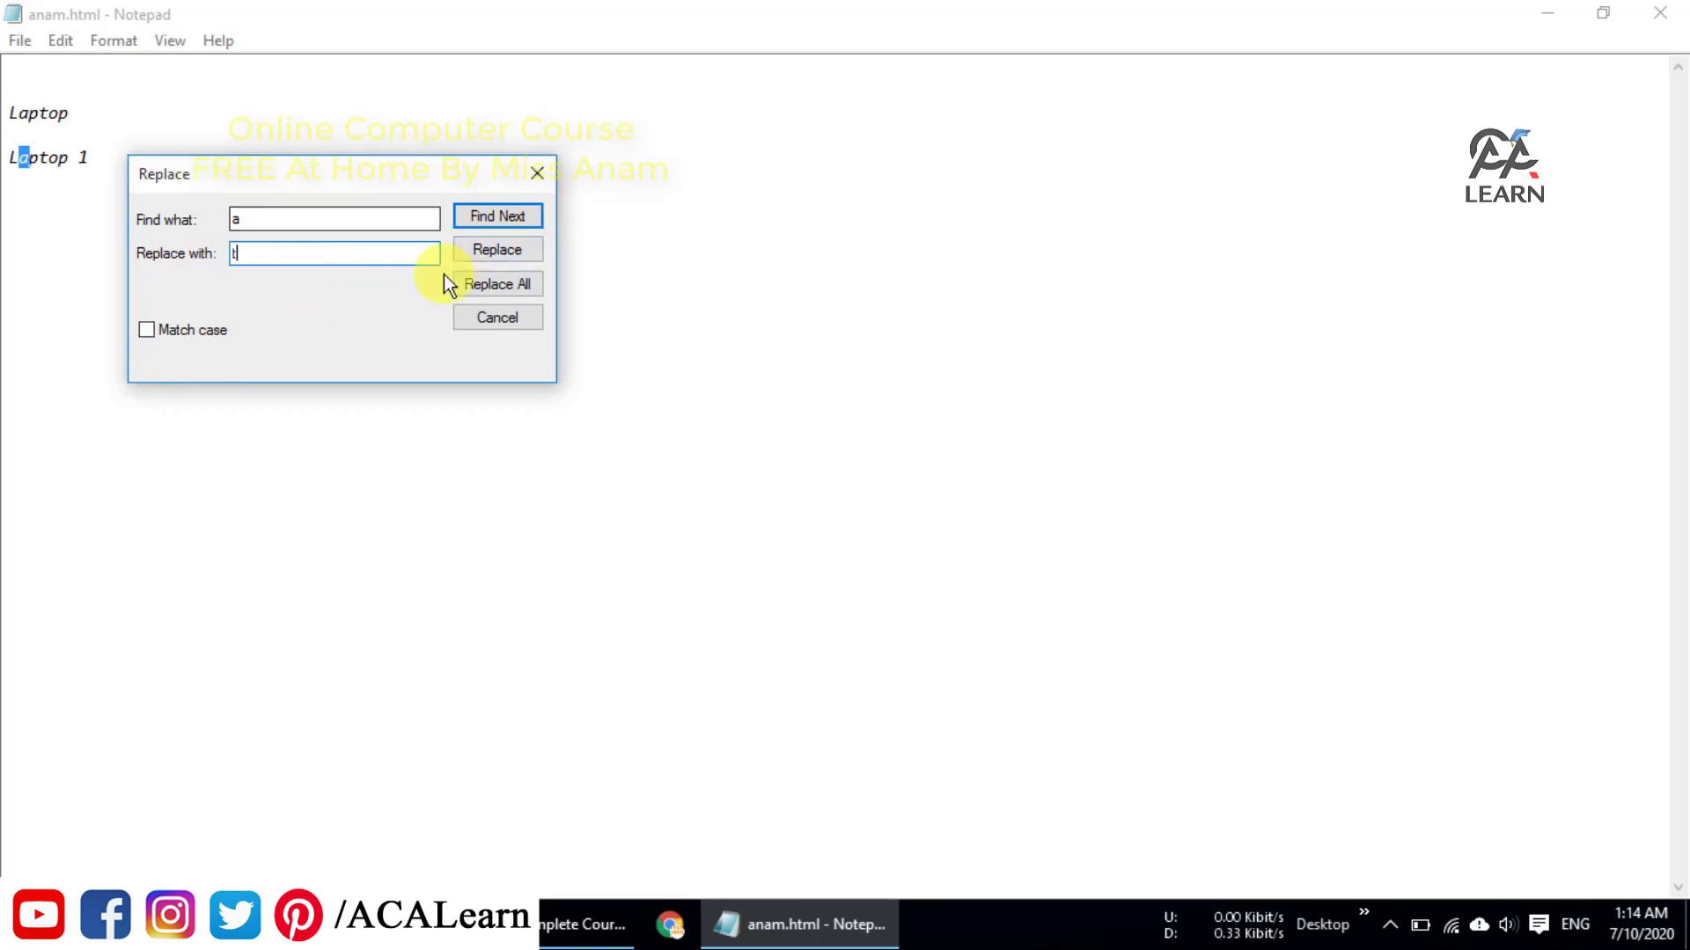
click(504, 256)
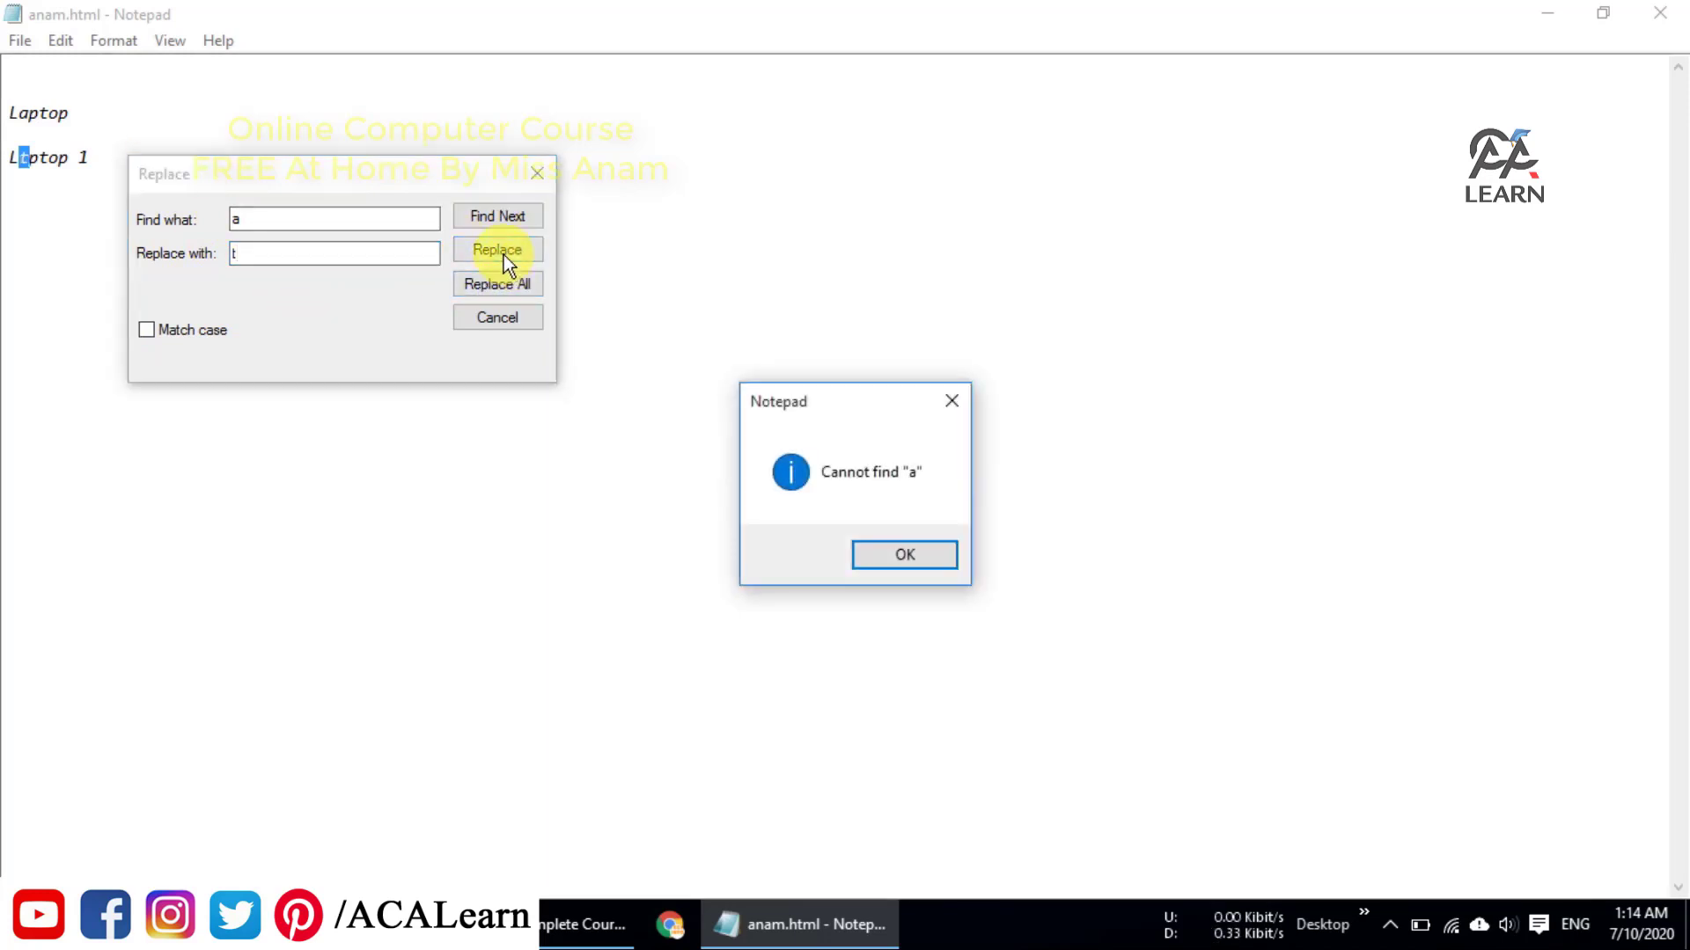
click(876, 560)
- Replace every remaining letter a in the document with t and close the Replace dialog
click(269, 220)
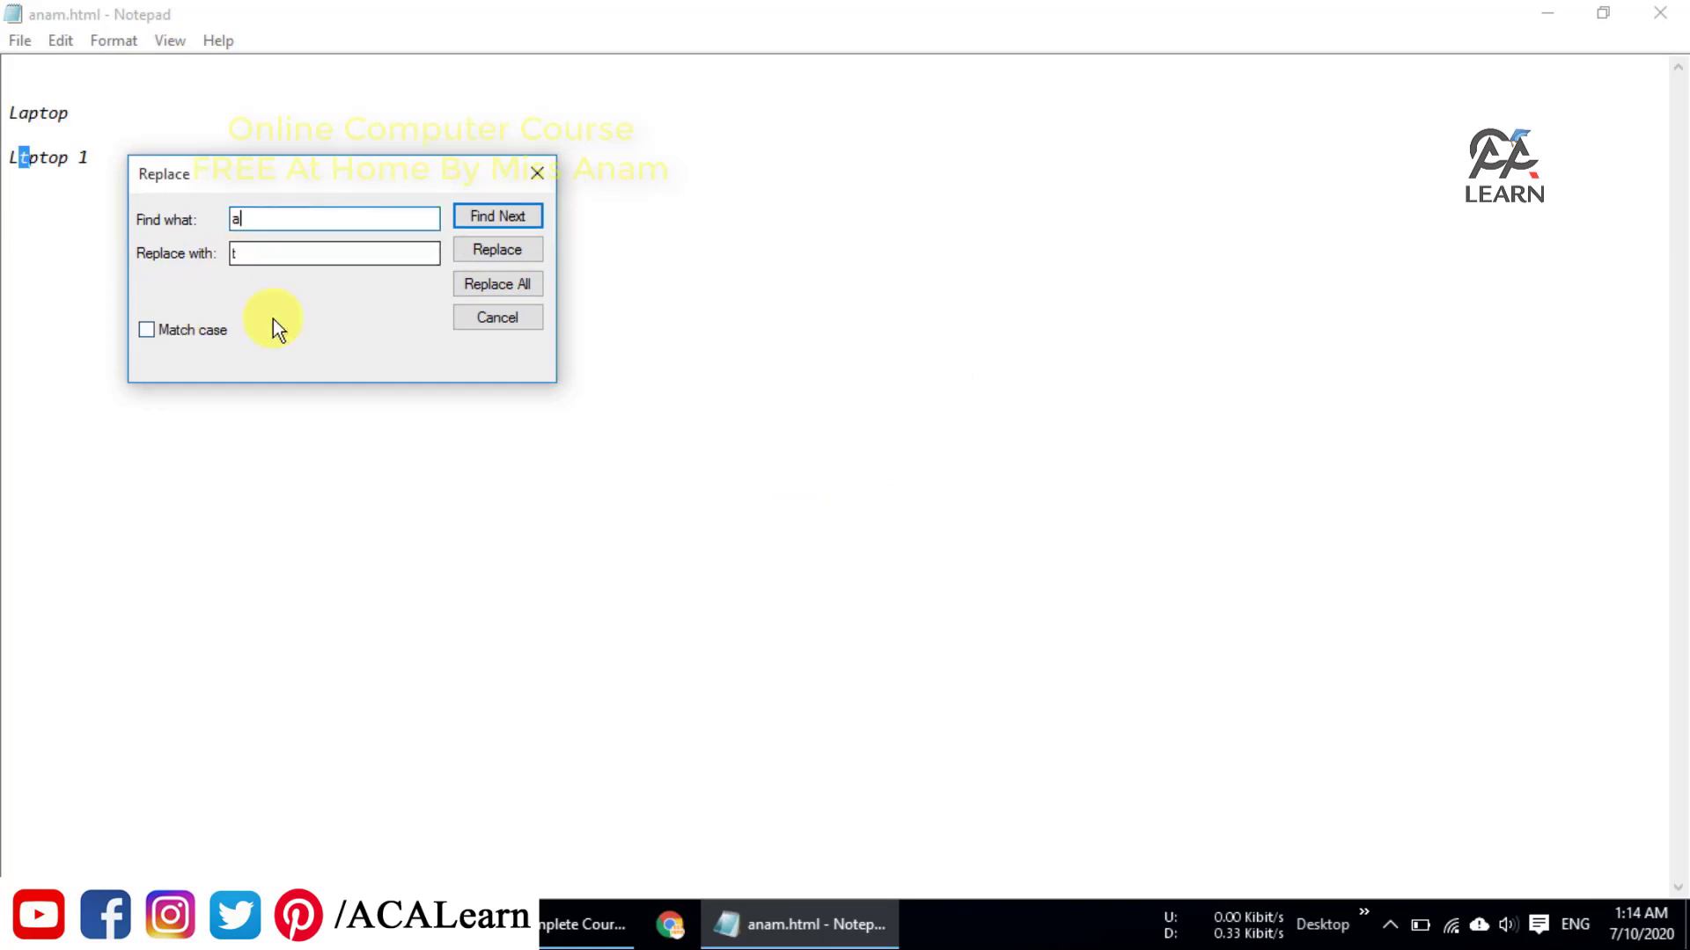
click(501, 289)
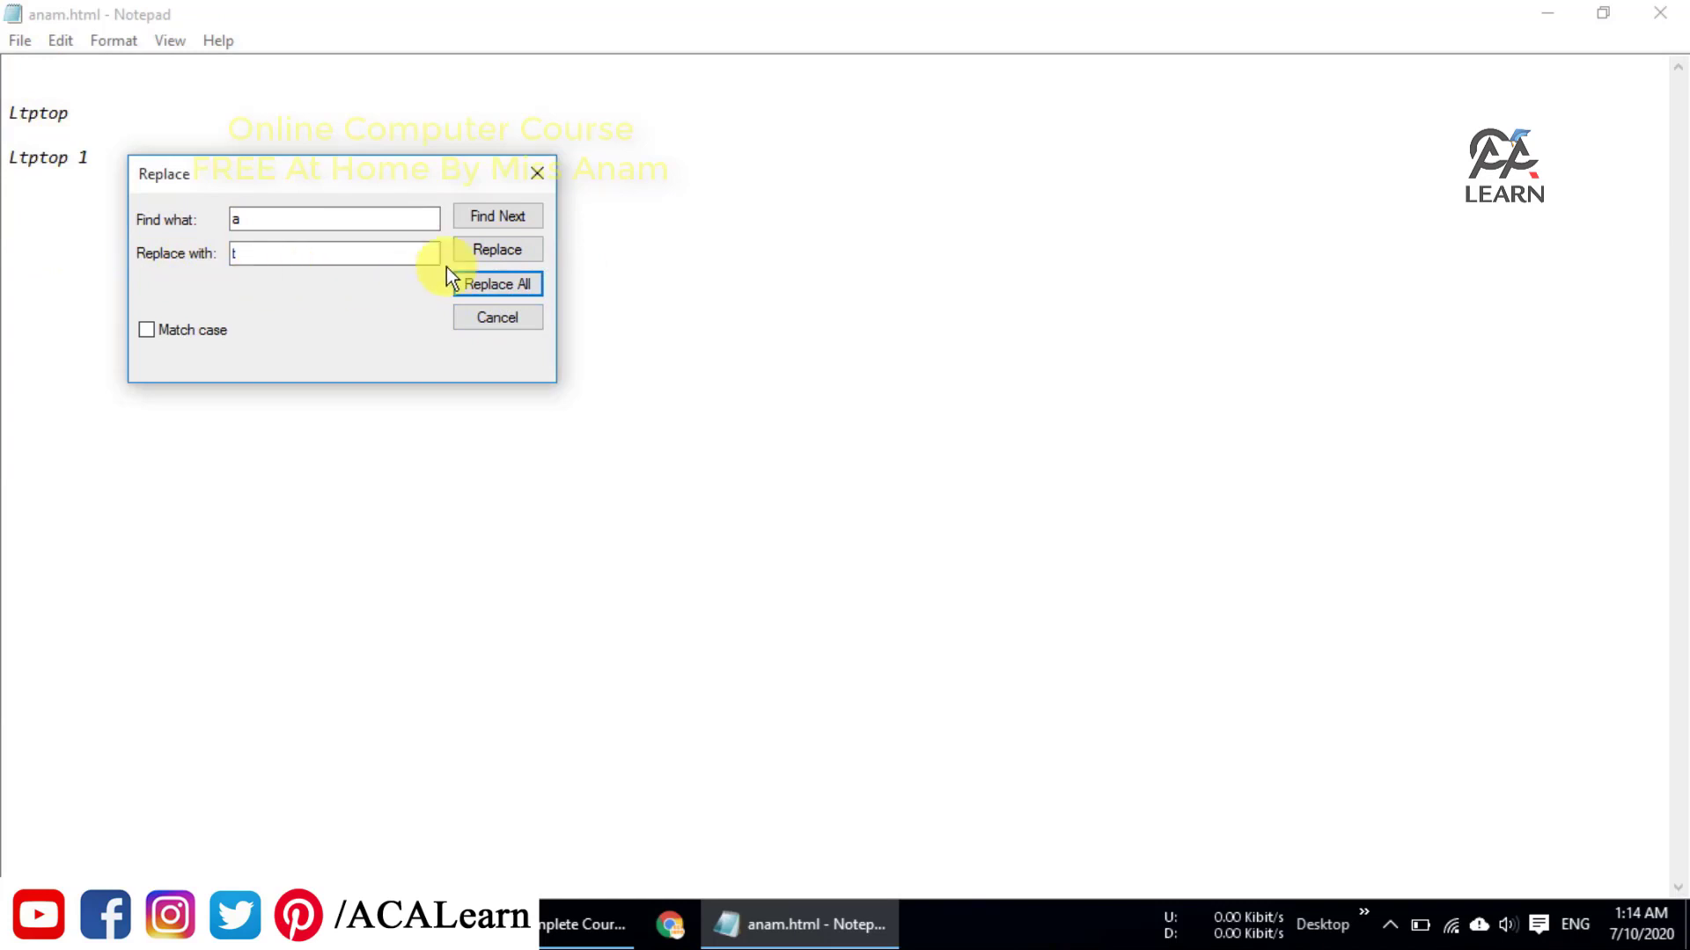
click(523, 324)
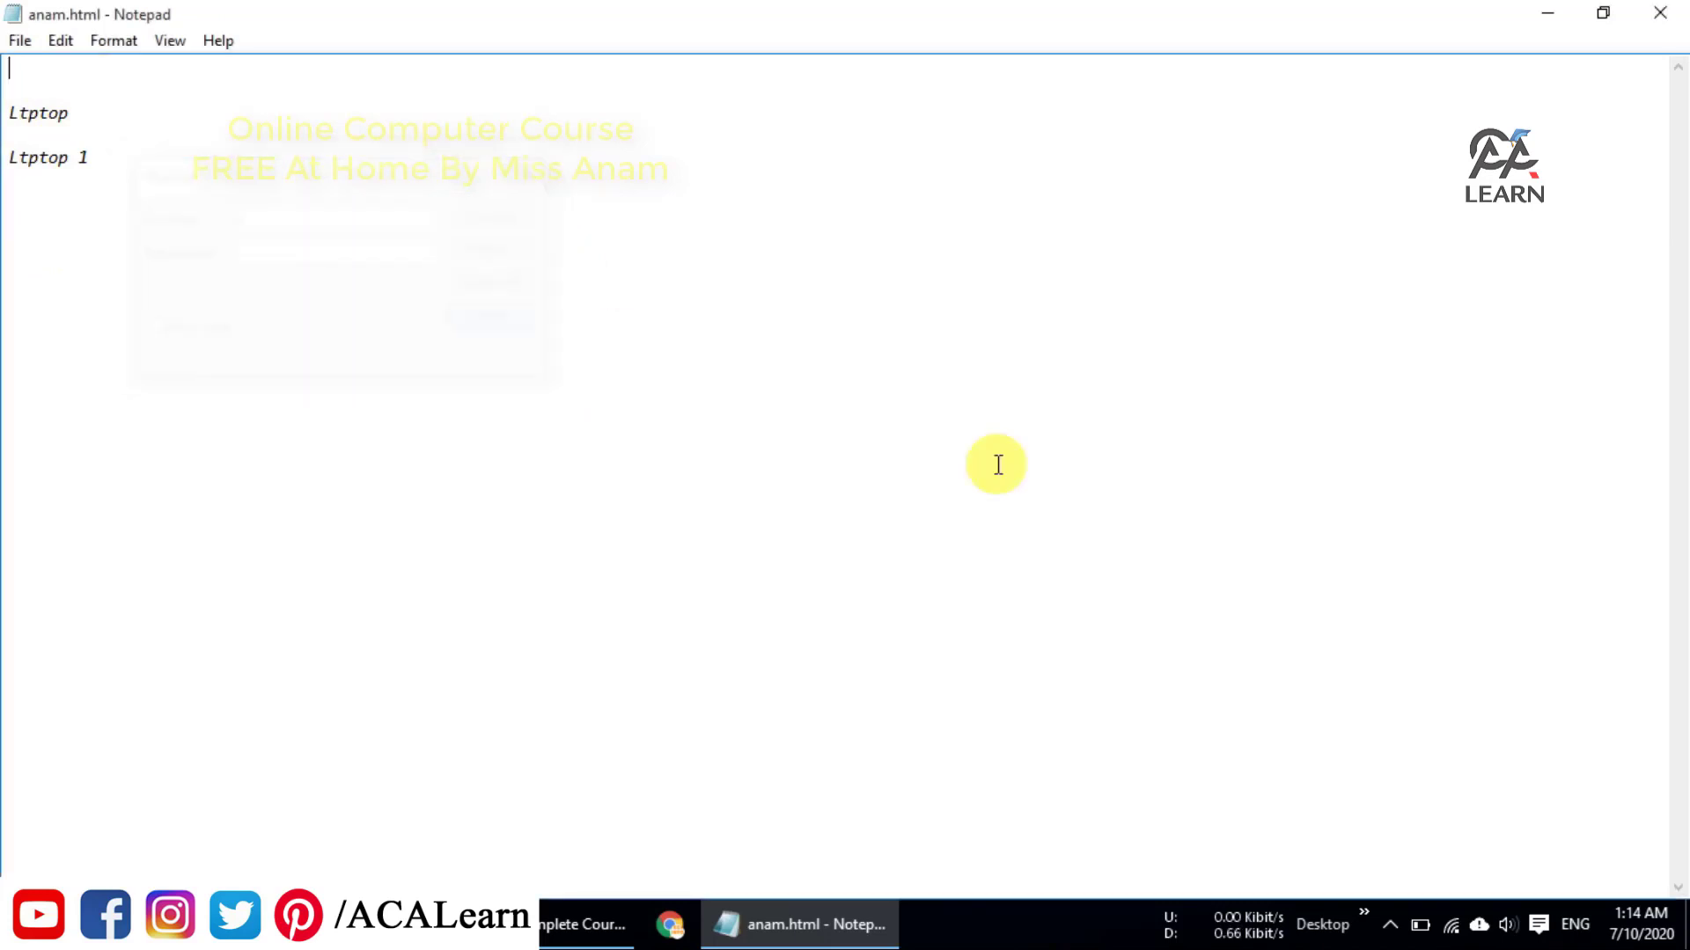
click(1390, 924)
- Select the entire text and replace it with the current time and date
click(206, 313)
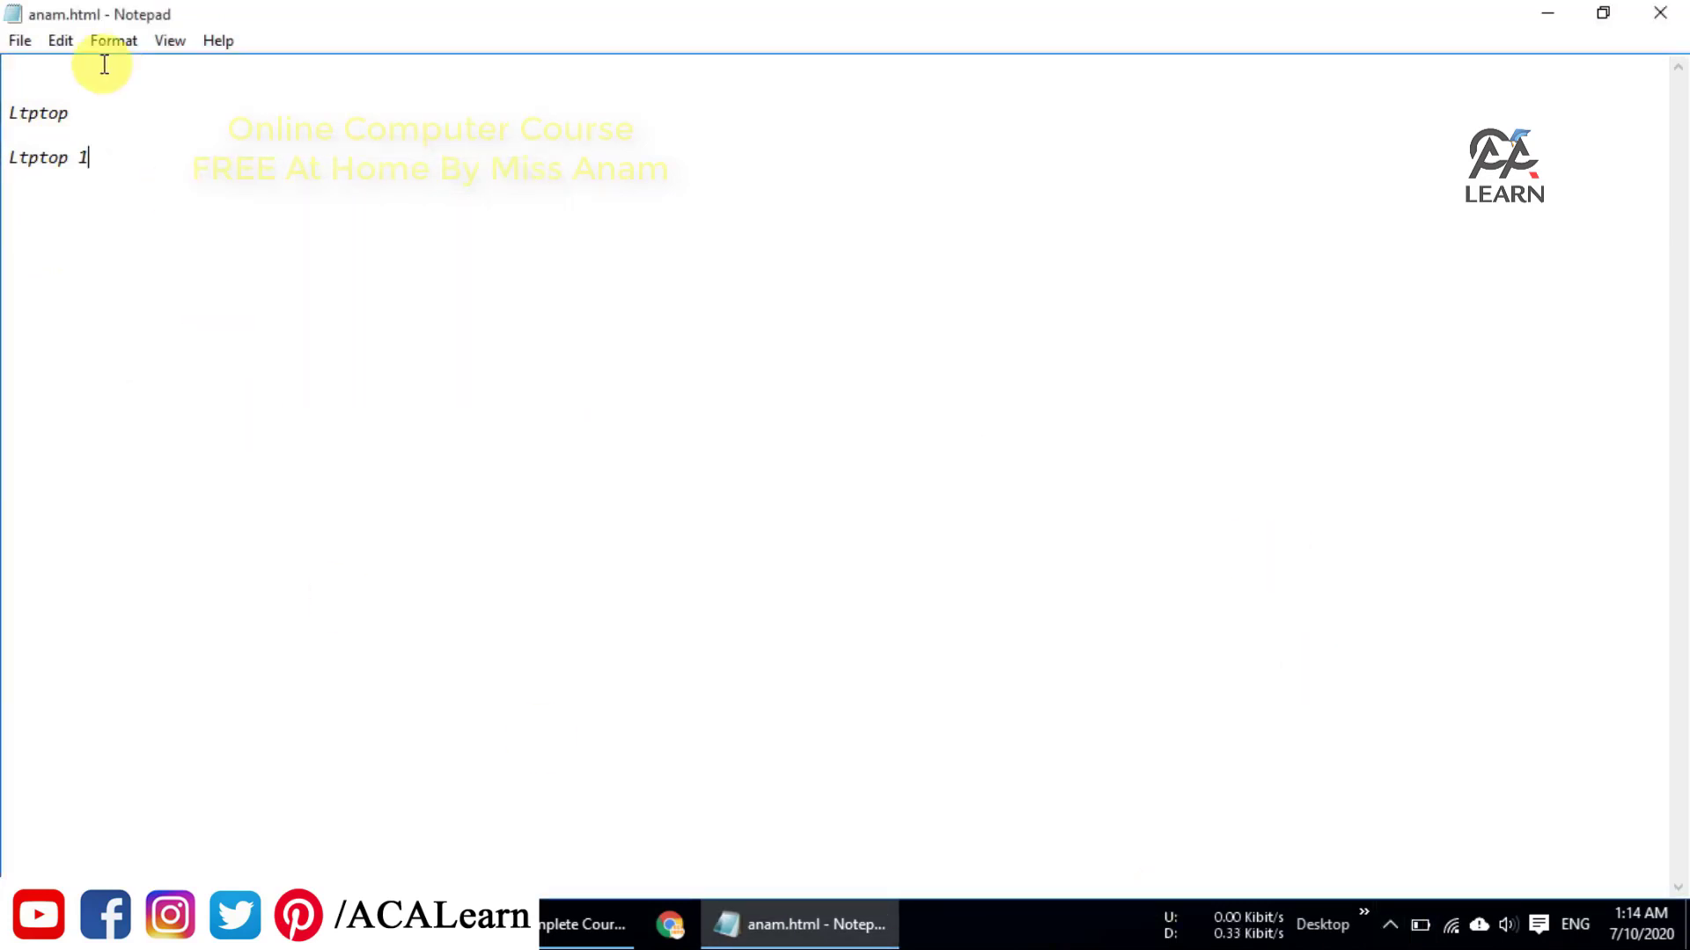
click(54, 43)
key(Right)
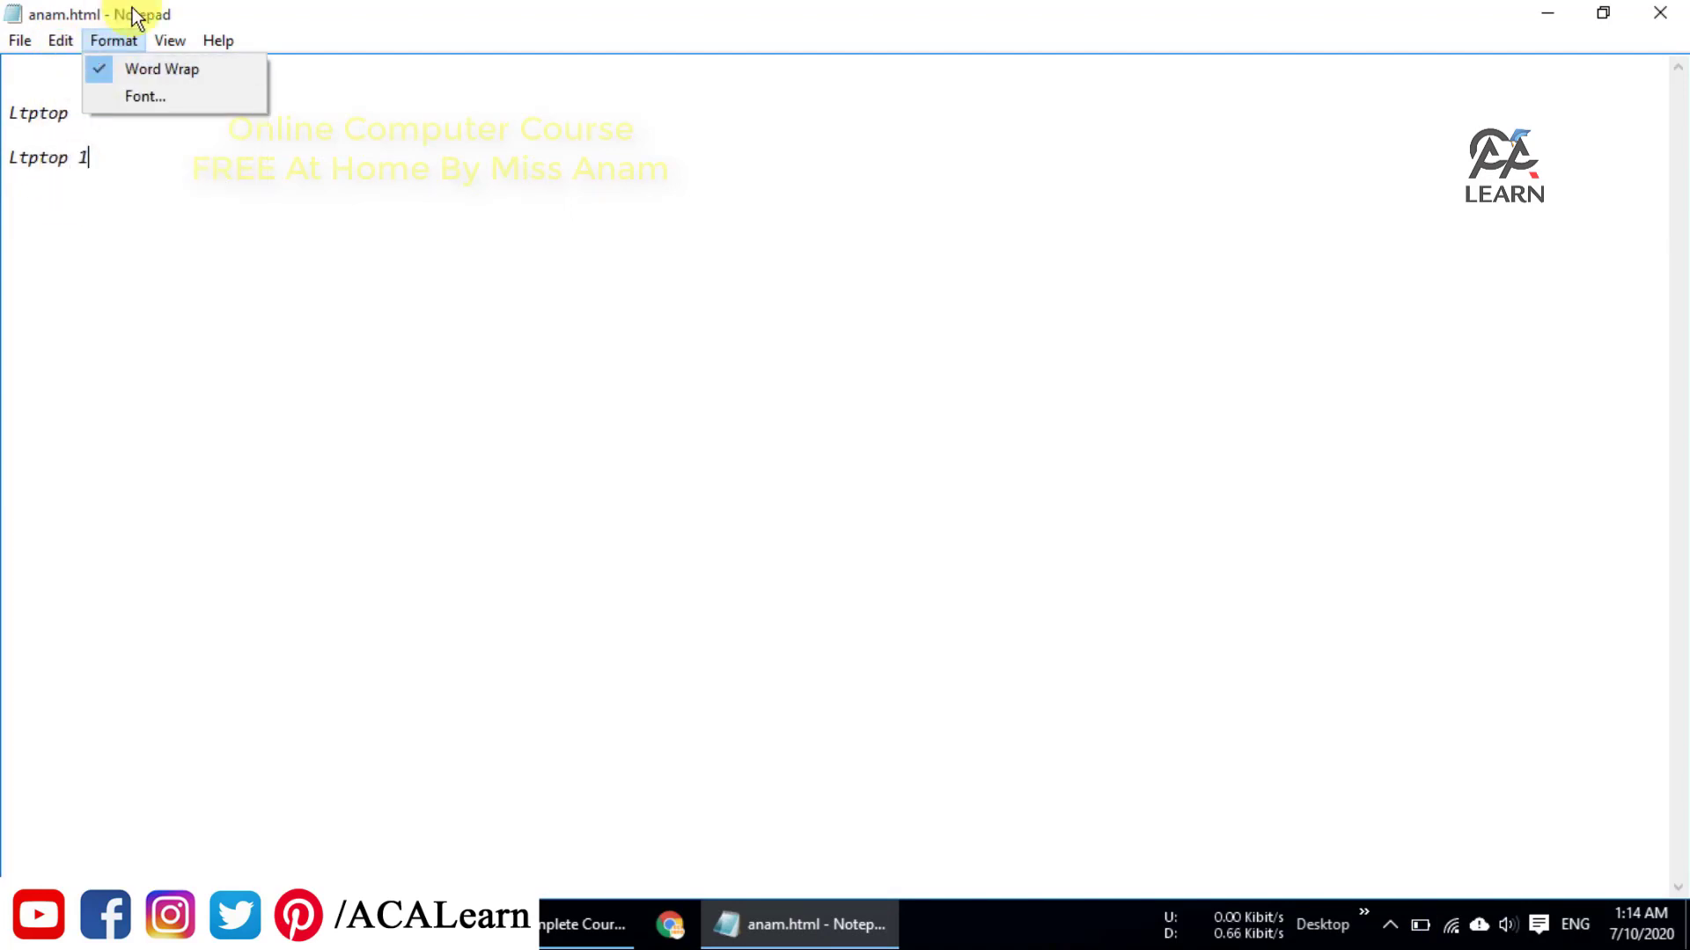
key(Left)
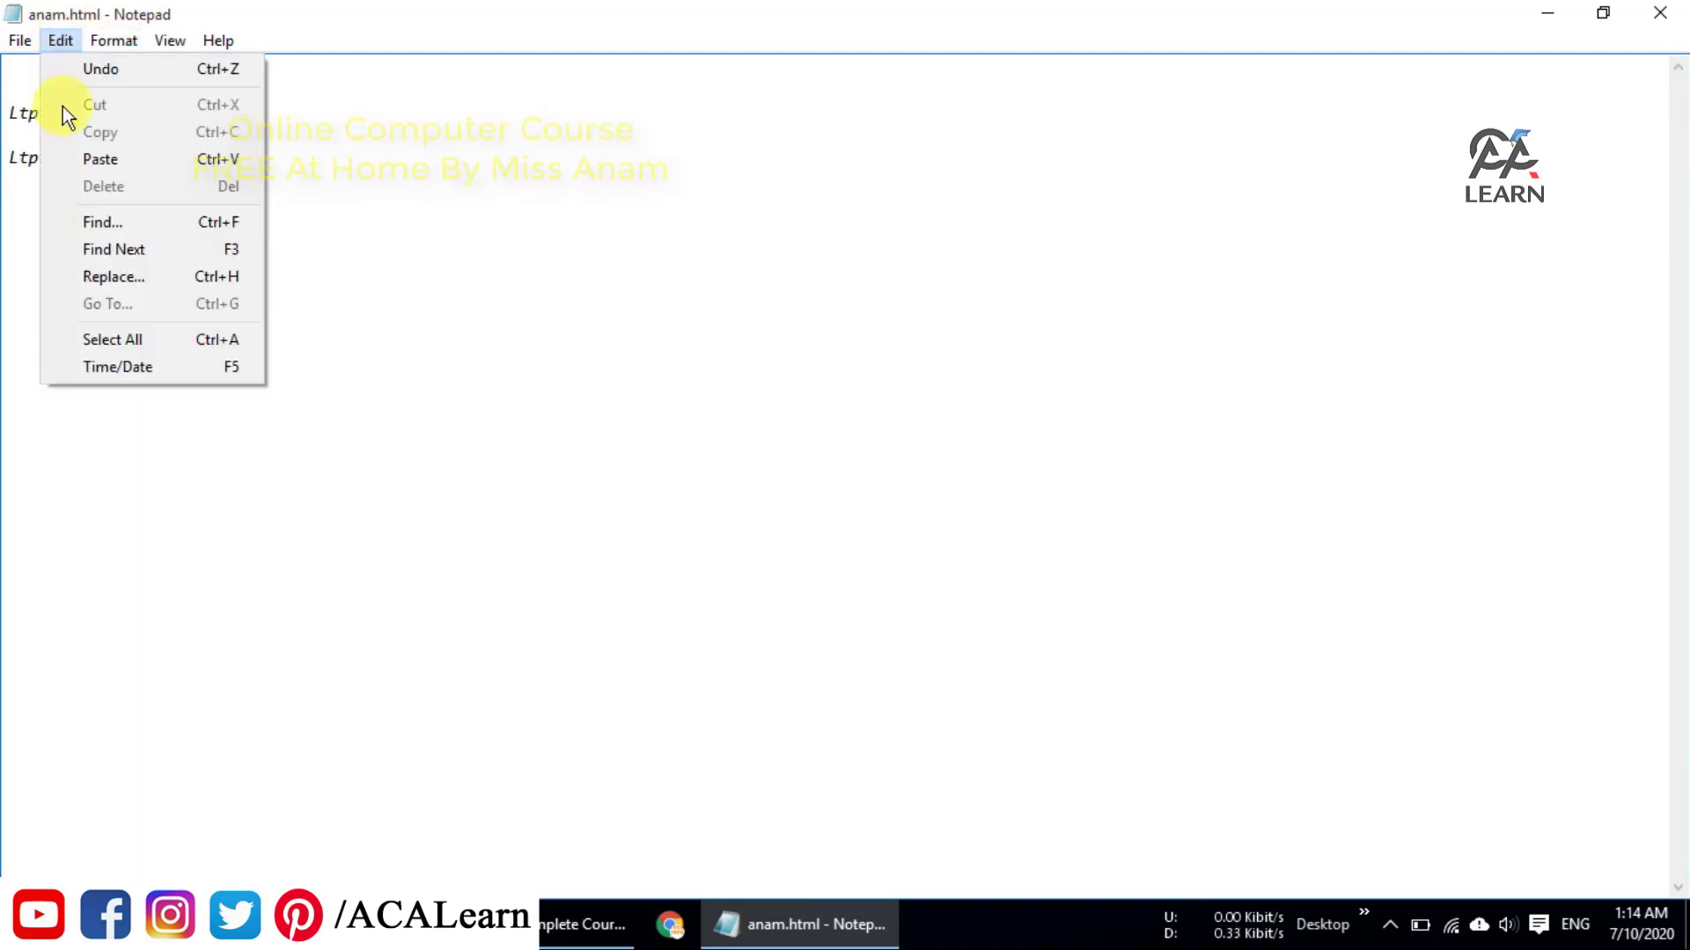
click(47, 339)
click(62, 41)
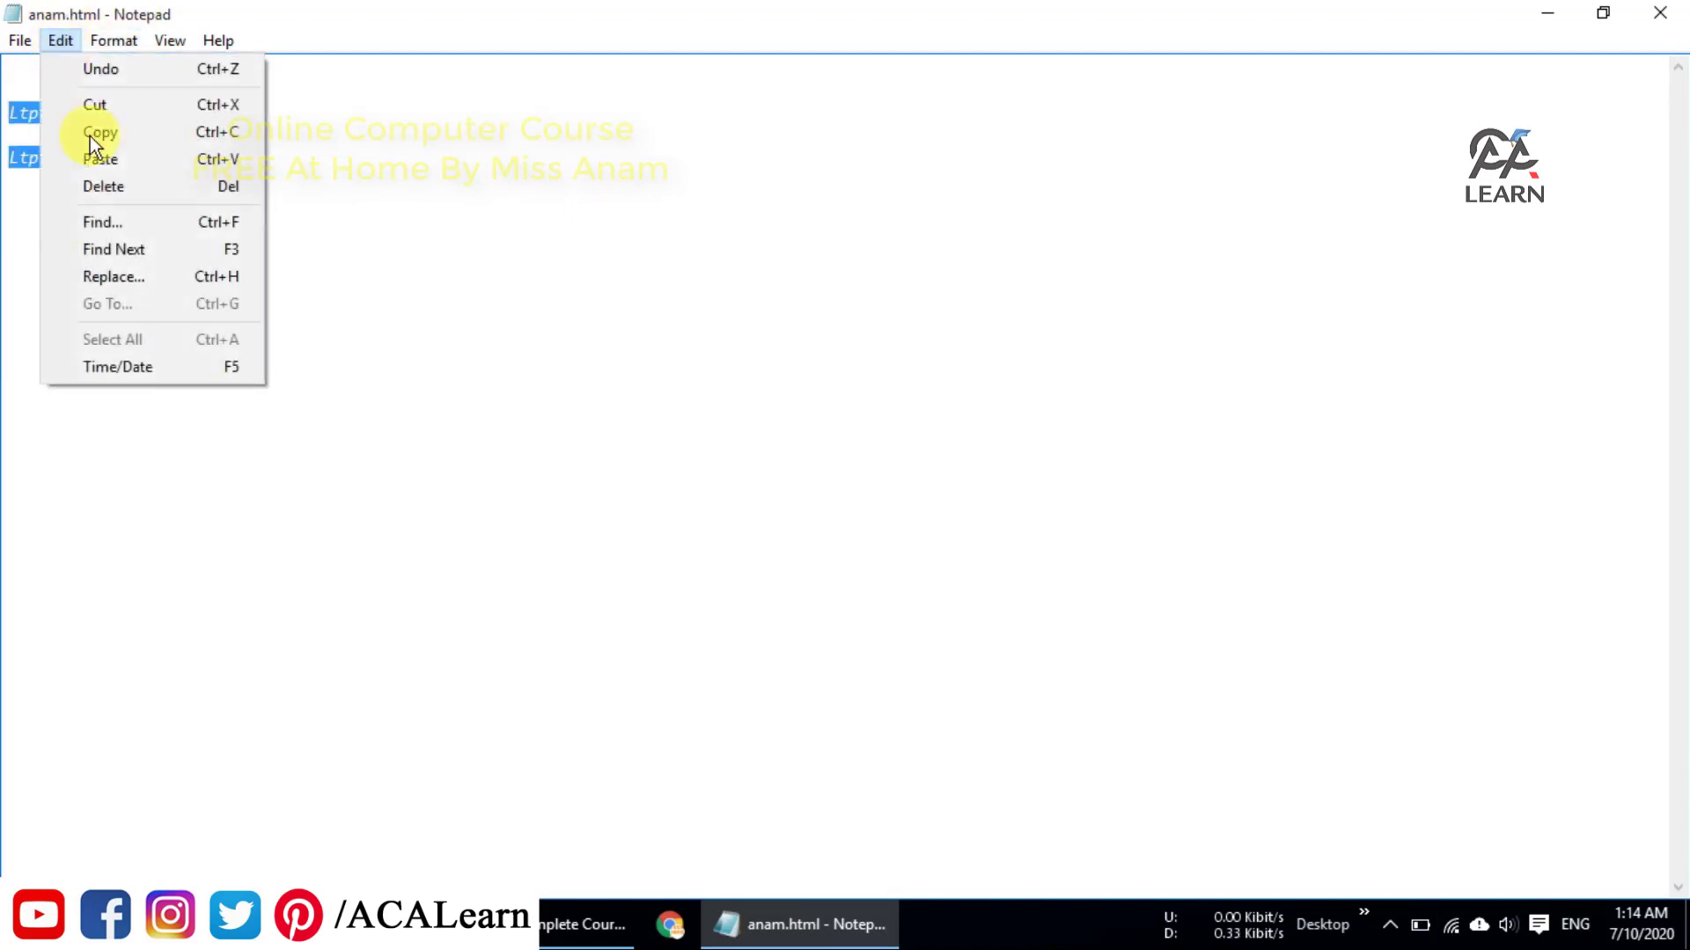
click(124, 355)
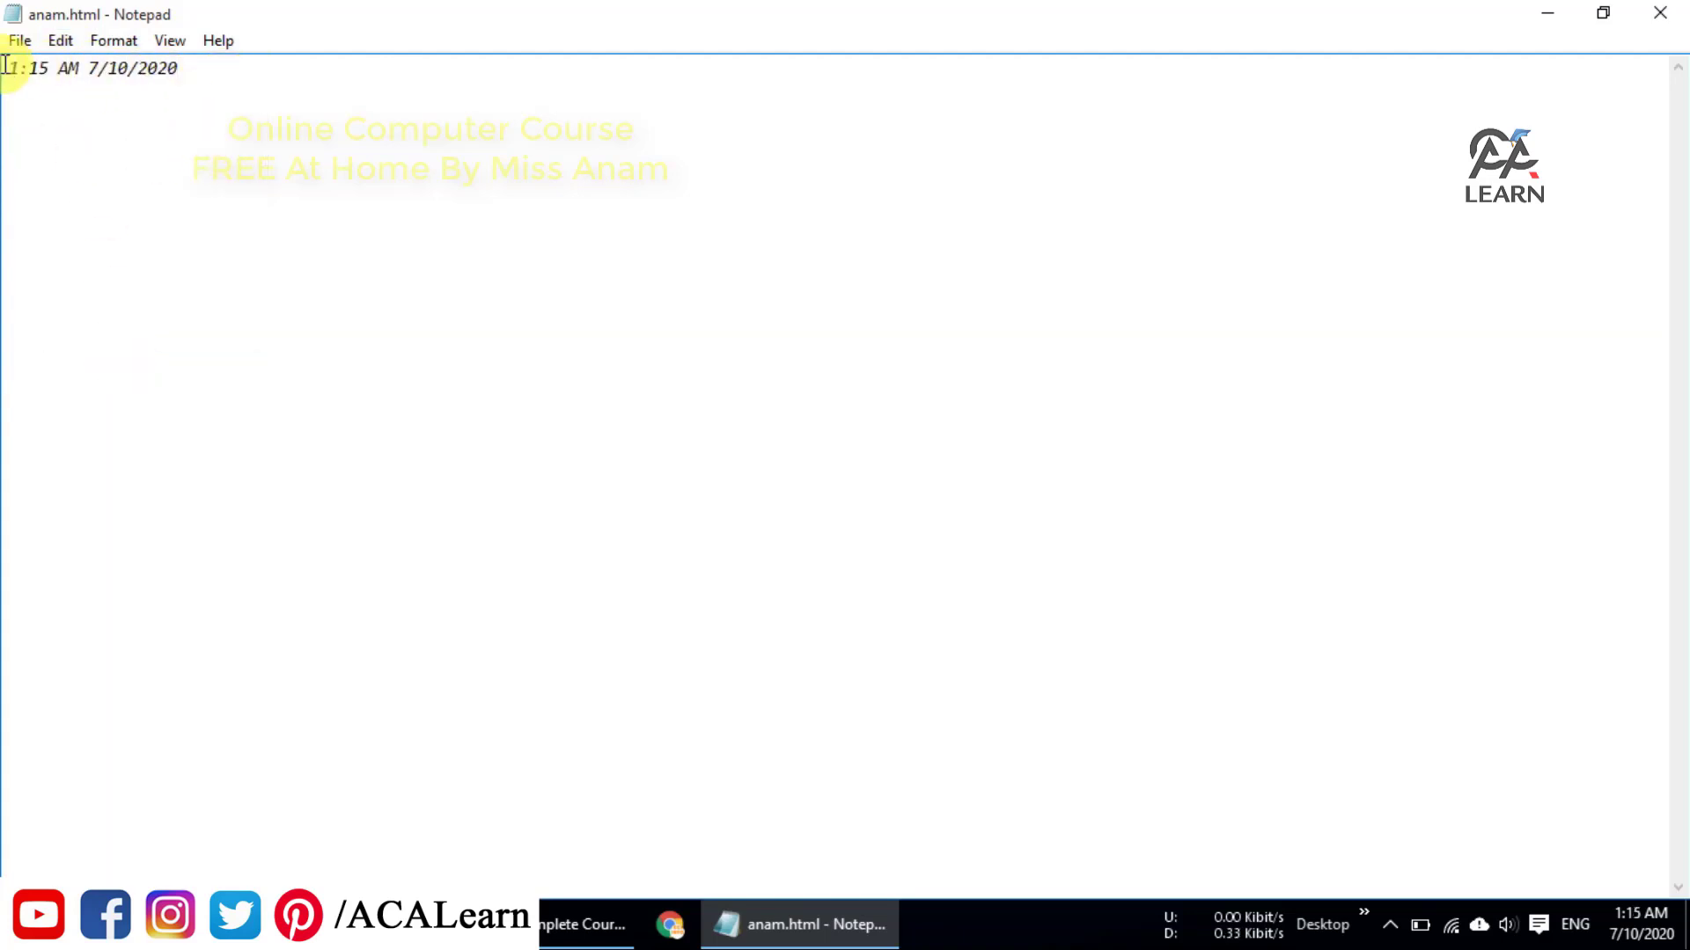
drag(10, 71, 219, 84)
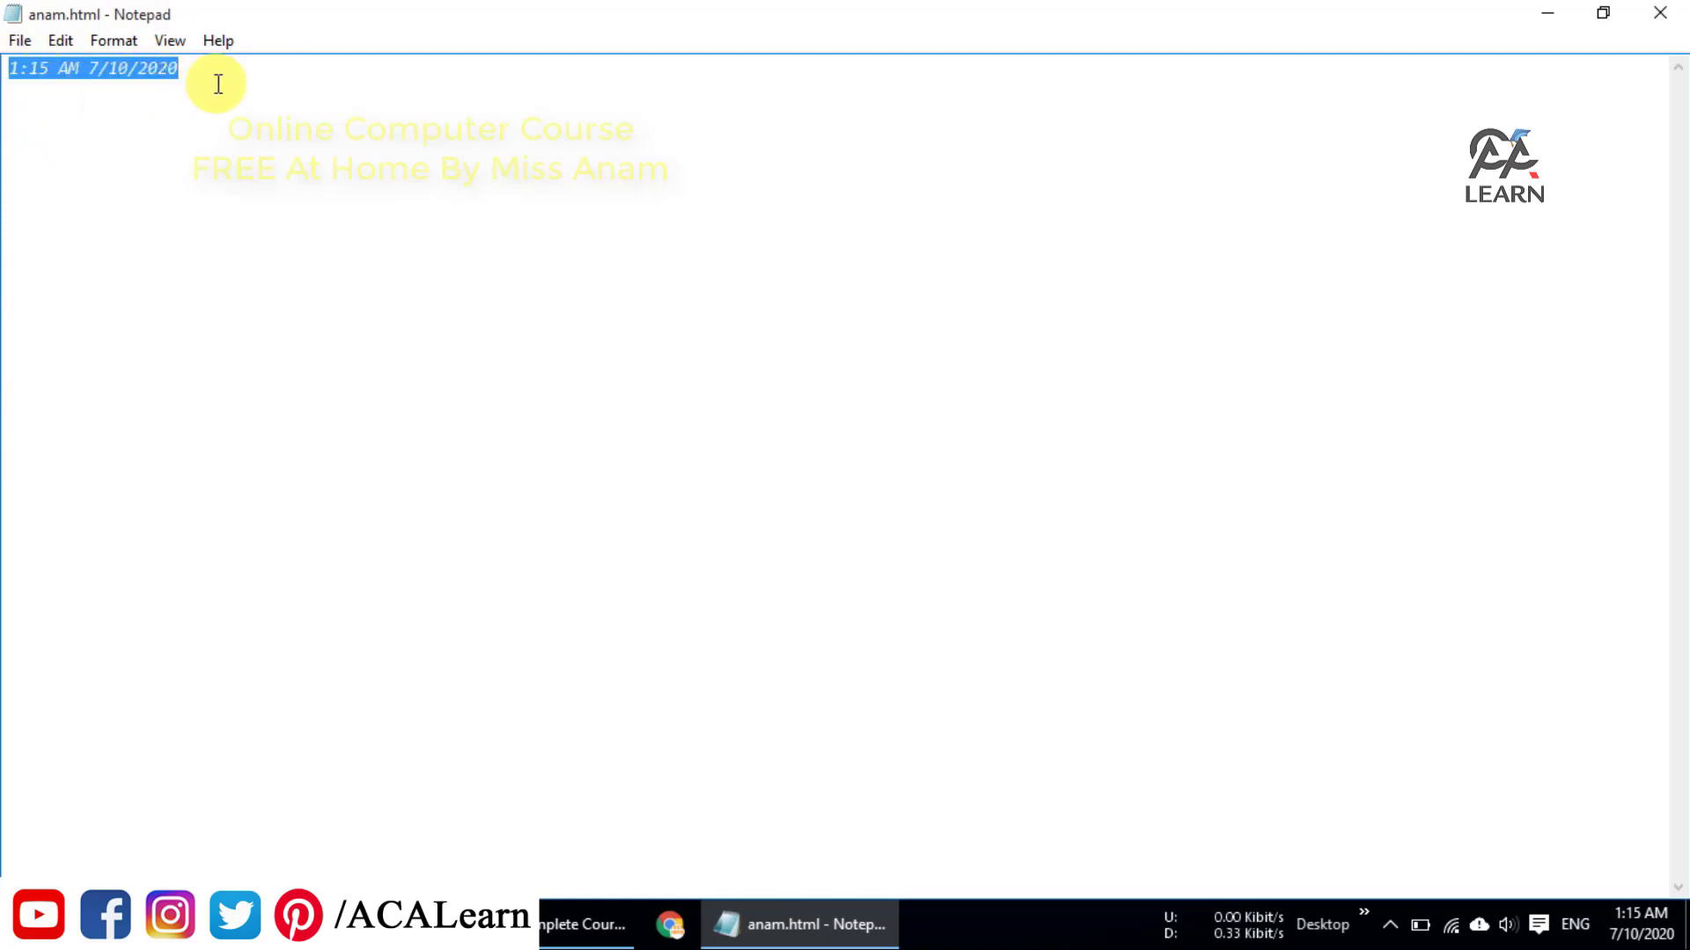
drag(102, 79, 302, 68)
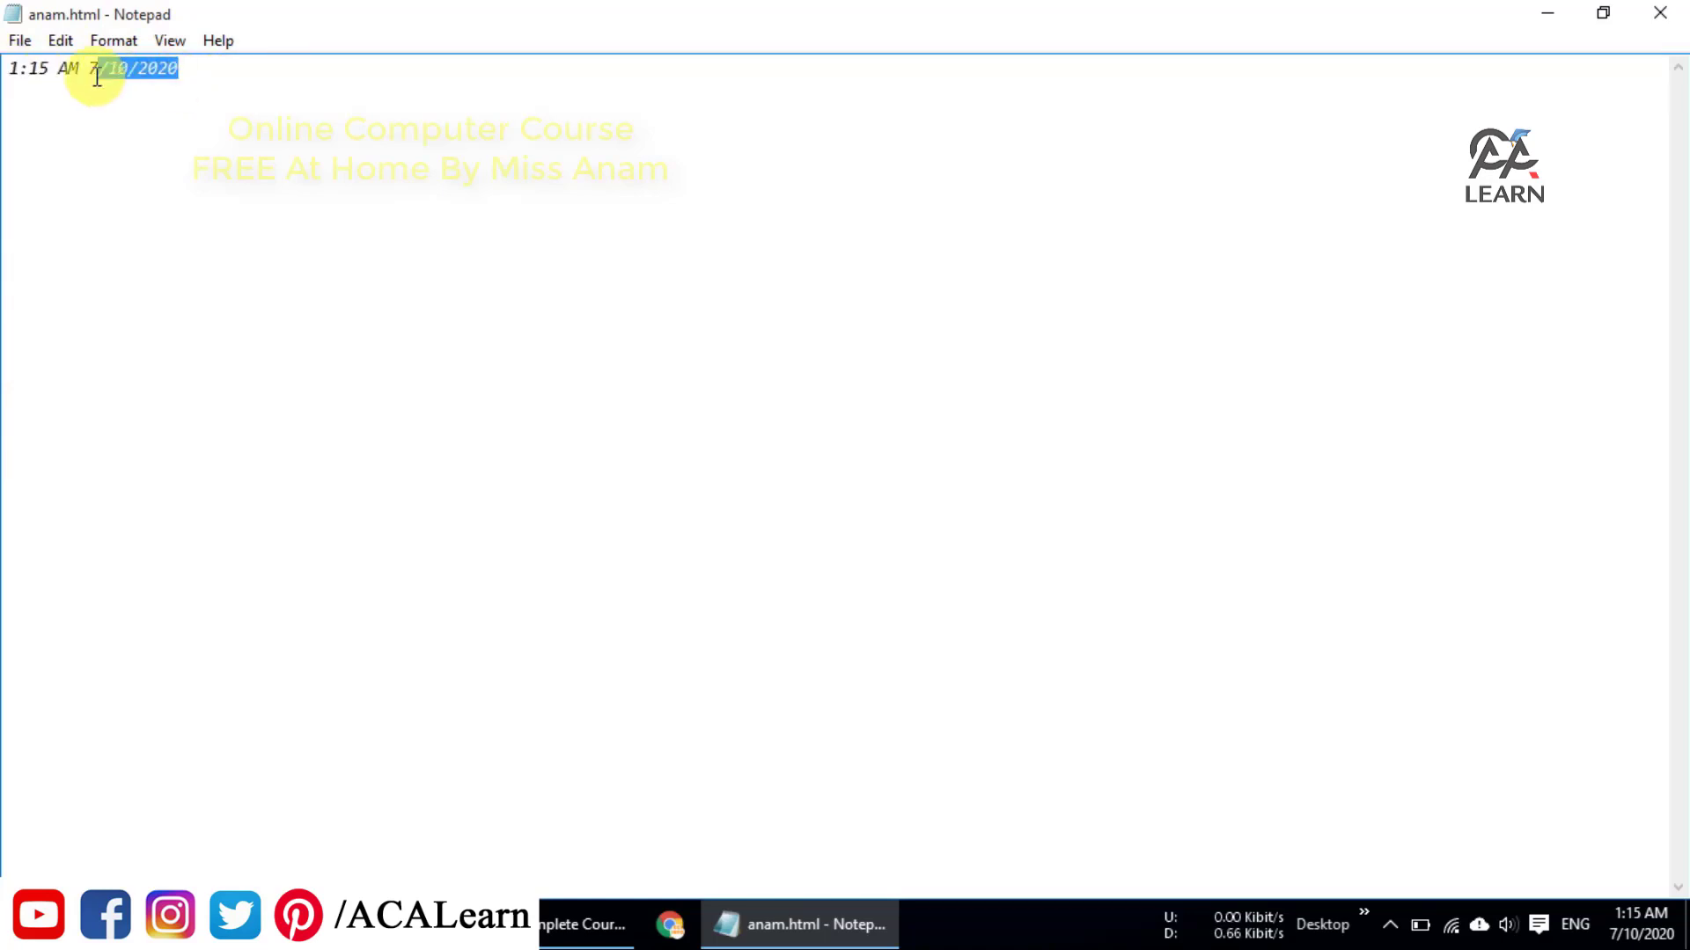
click(81, 101)
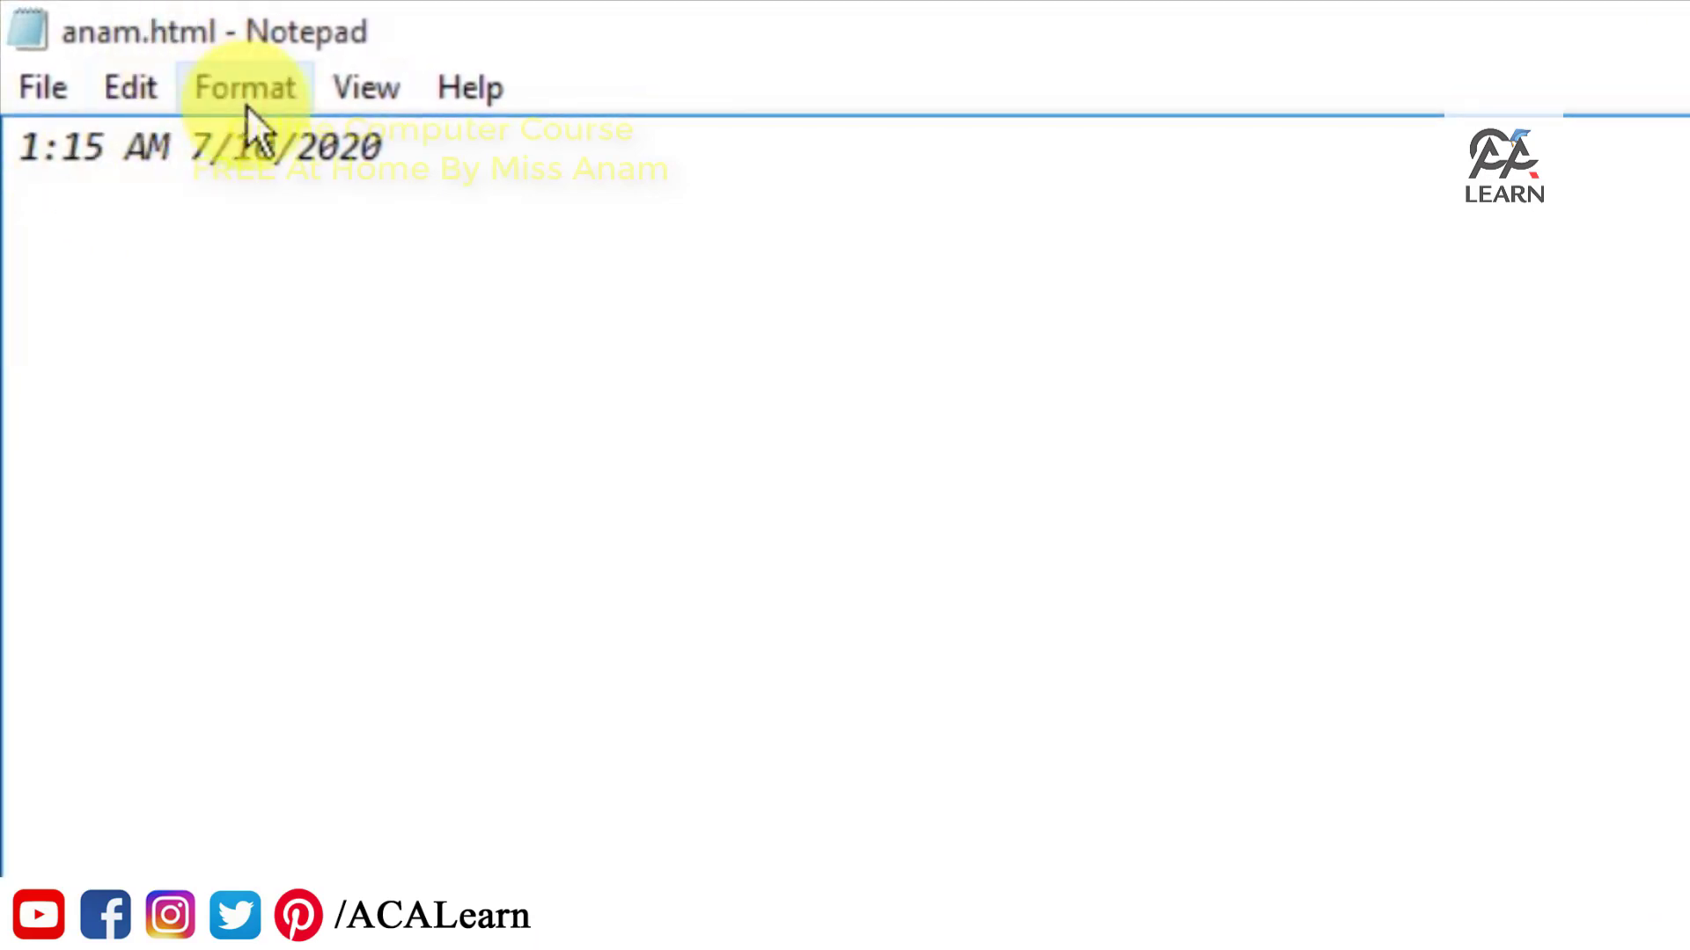
- Turn off word wrap and append a run of the letter a after the date, long enough to exceed the window's width
click(246, 103)
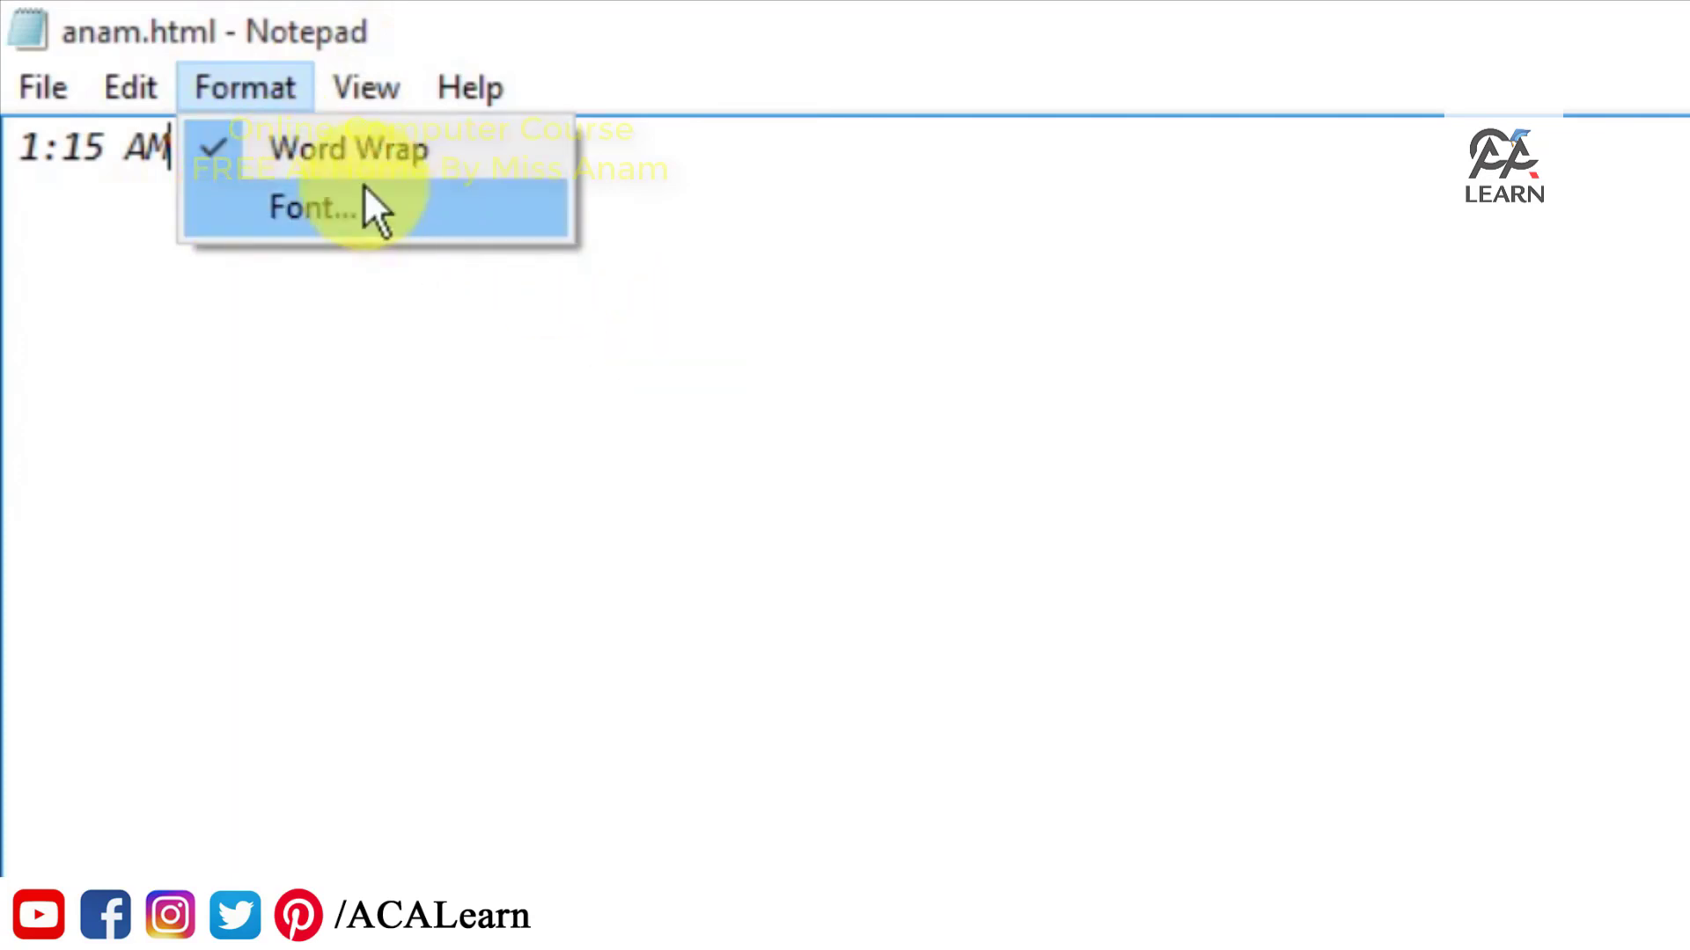
click(385, 148)
text(a)
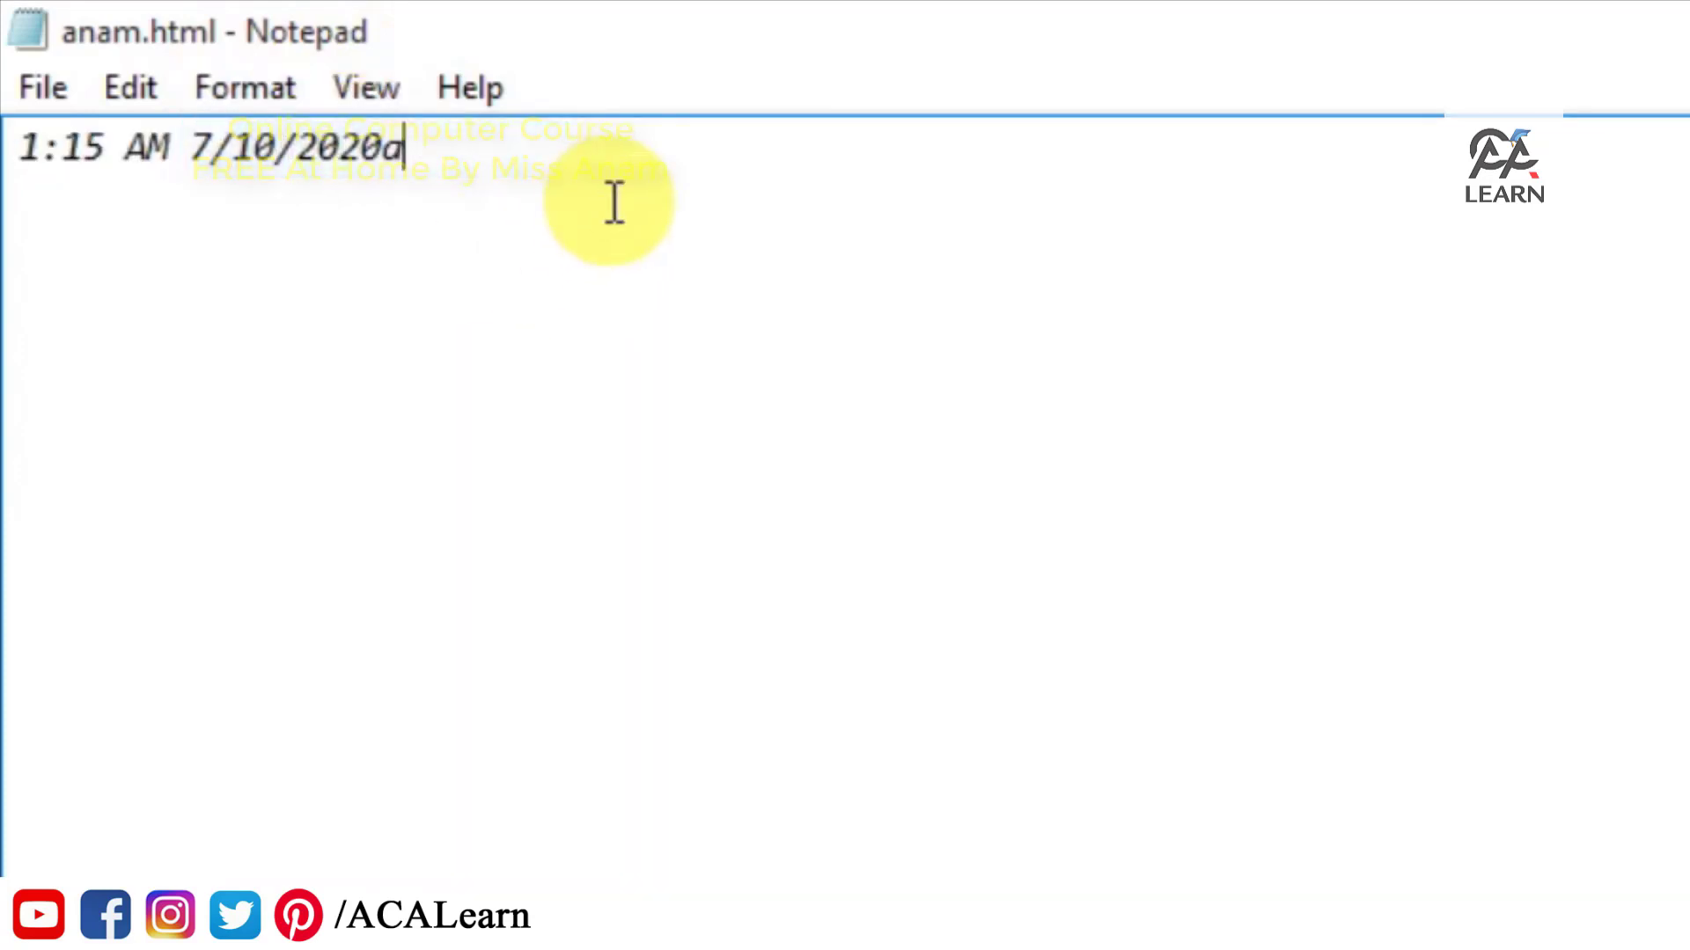
text(aaaaaaaaaaaaaaaaaaaaaaaaaaaaaaaaaaaaaaaaaaaaaaaaaaaaaaaaaaaaaaaaaaaaaaaaaaaaaaaaaaaaaaa)
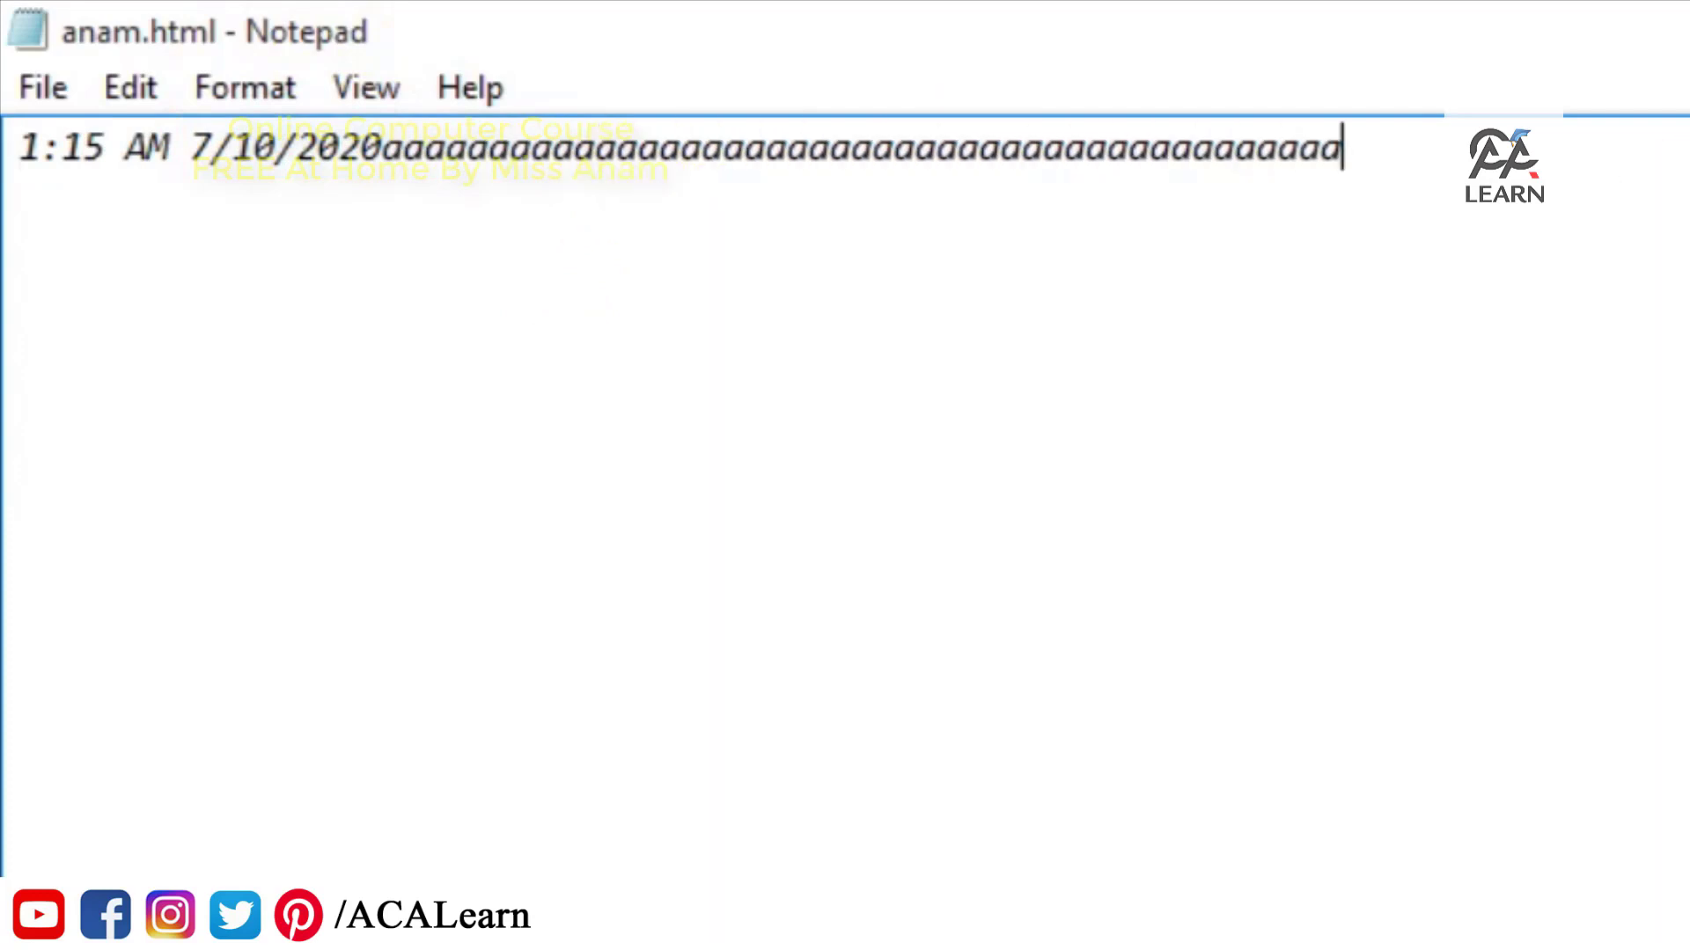
text(aaaaaaaaaaaaaaa)
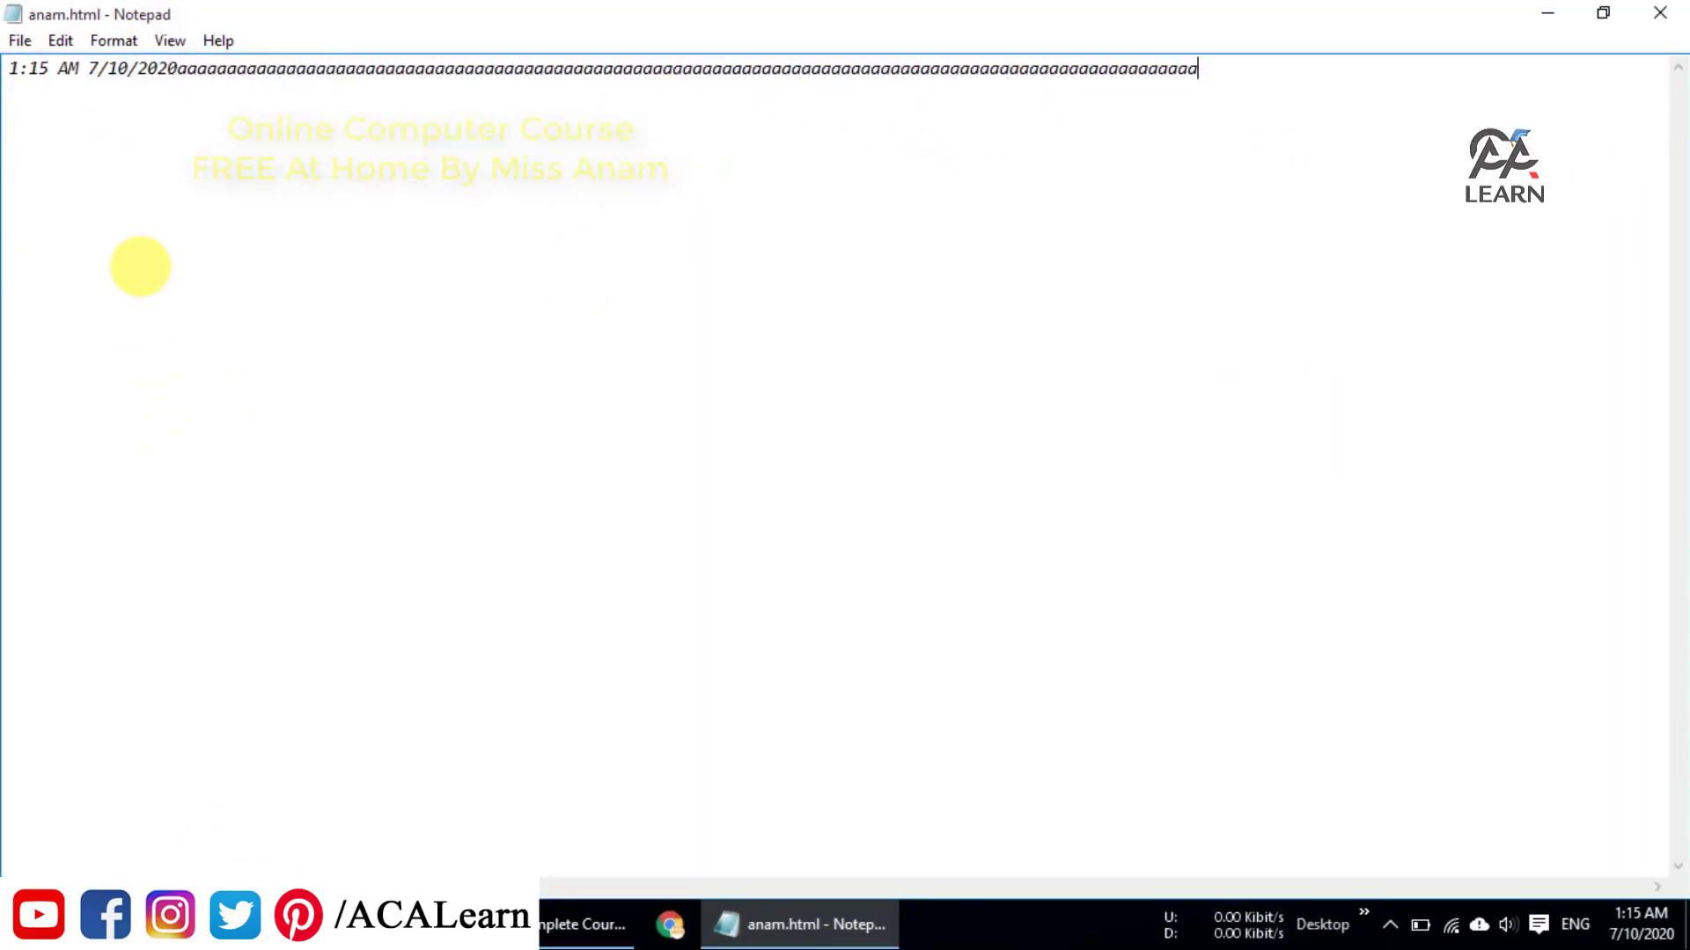
text(aaaaaaaaaaaaaaaaaaaaaaaaaaaaaaaaaaaaaaaaaaaaaaaaaaaaaaaa)
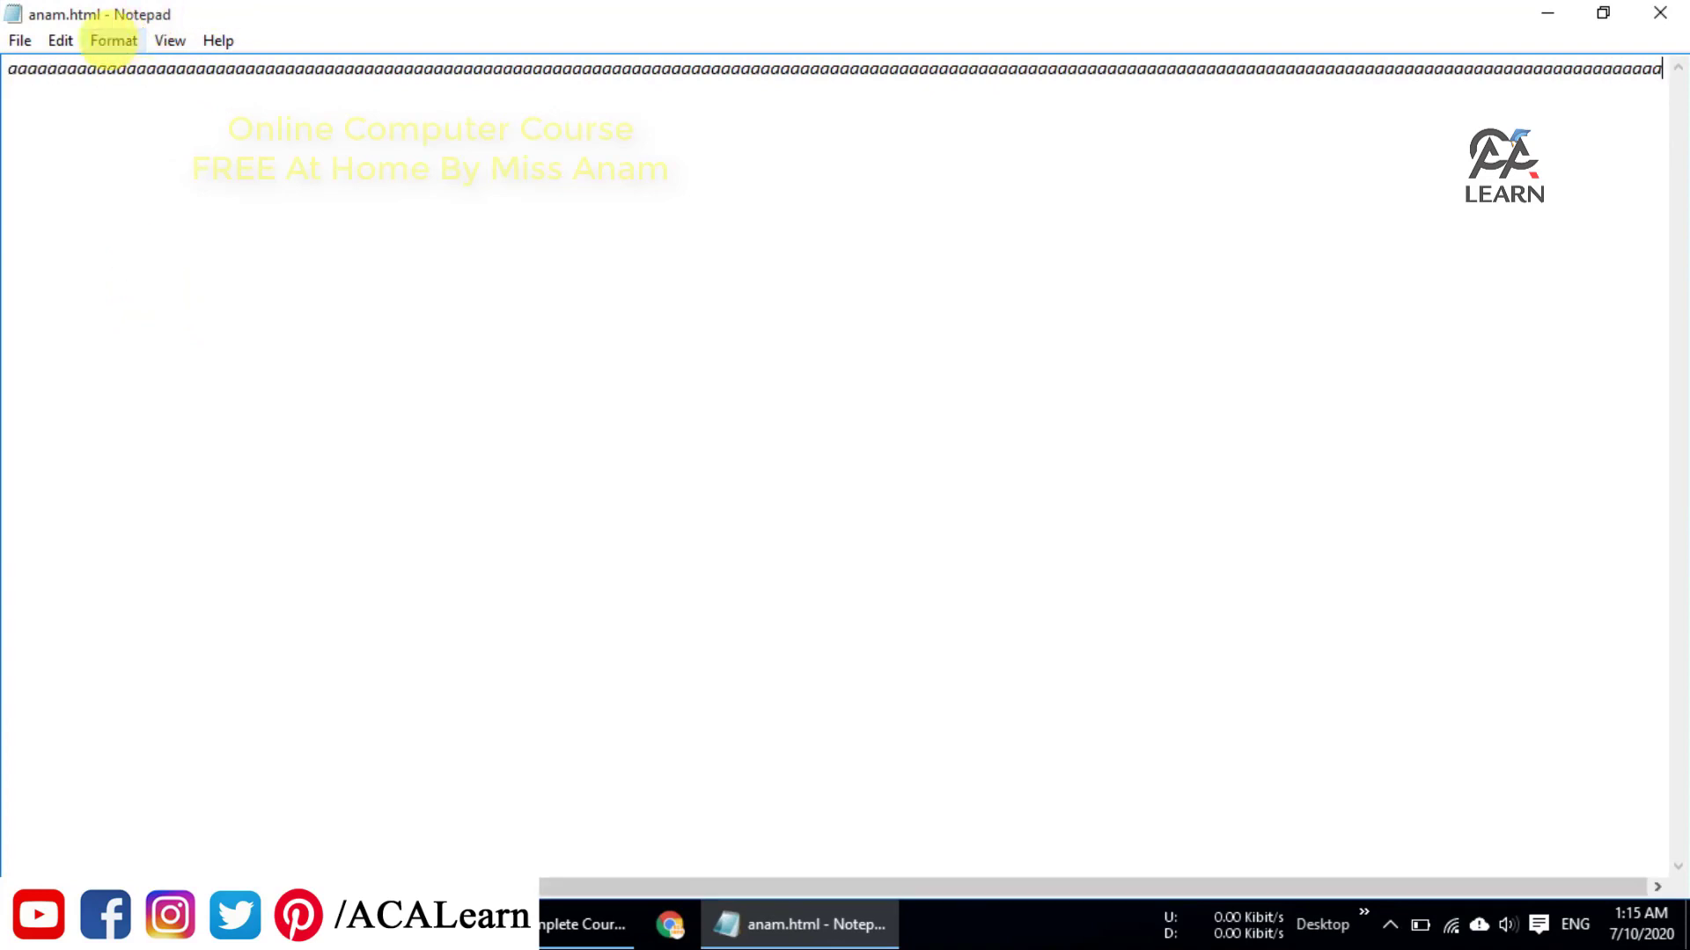
- Turn word wrap back on so the long line of letters fits within the window
click(123, 41)
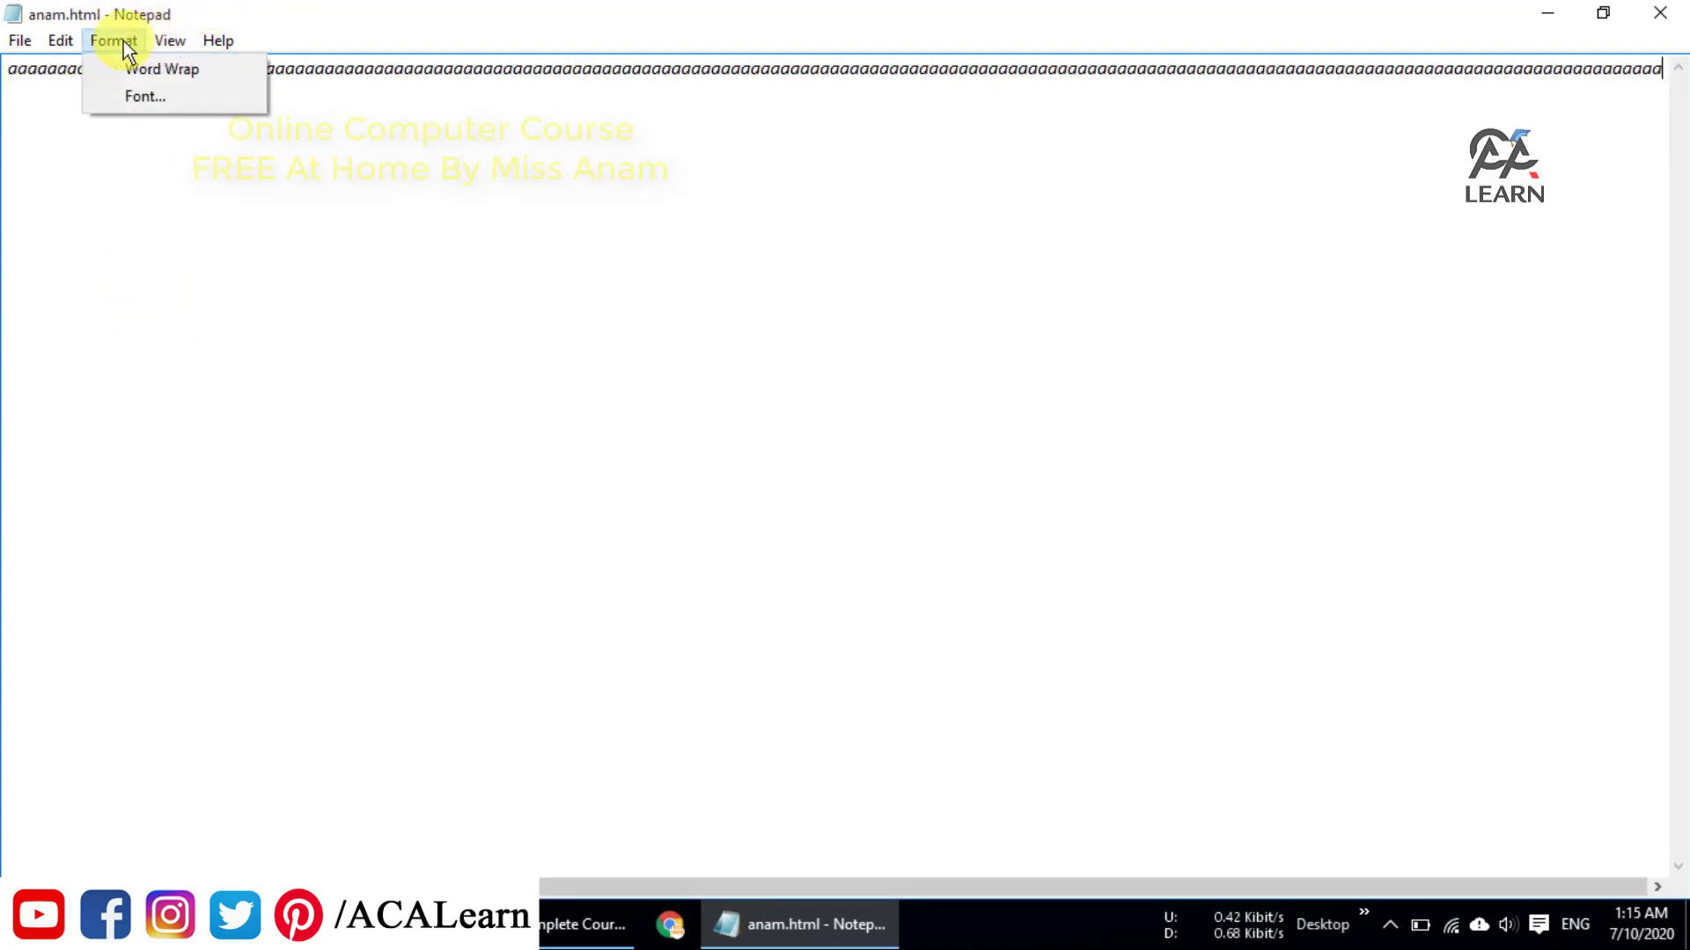
click(142, 71)
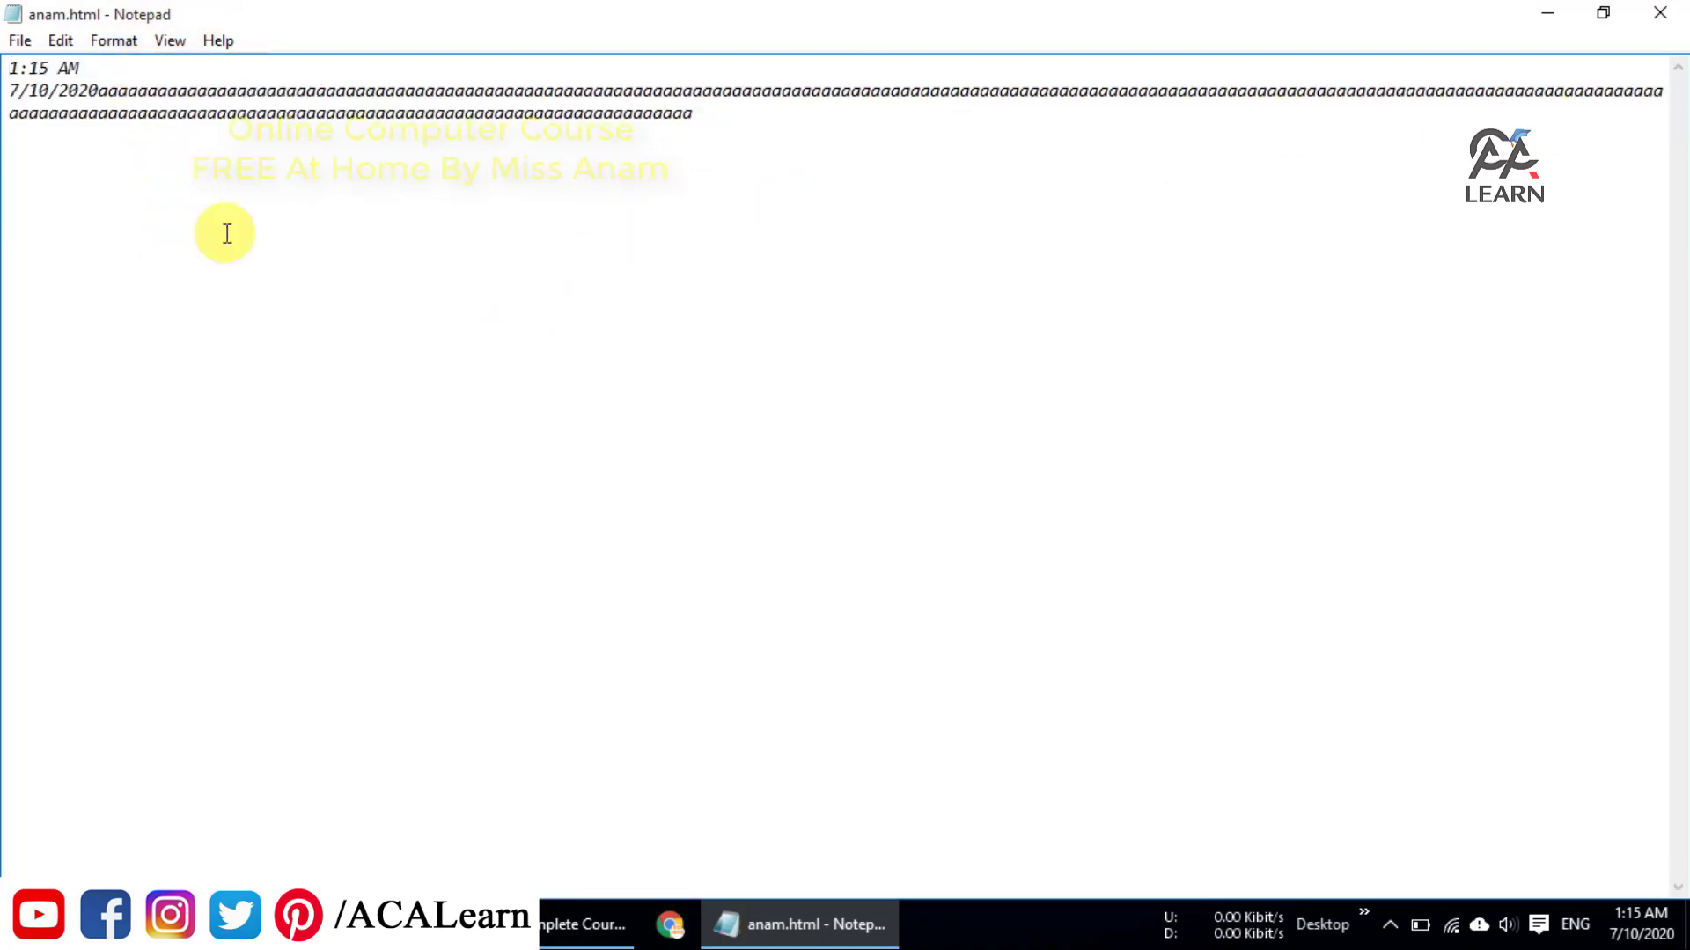
click(105, 40)
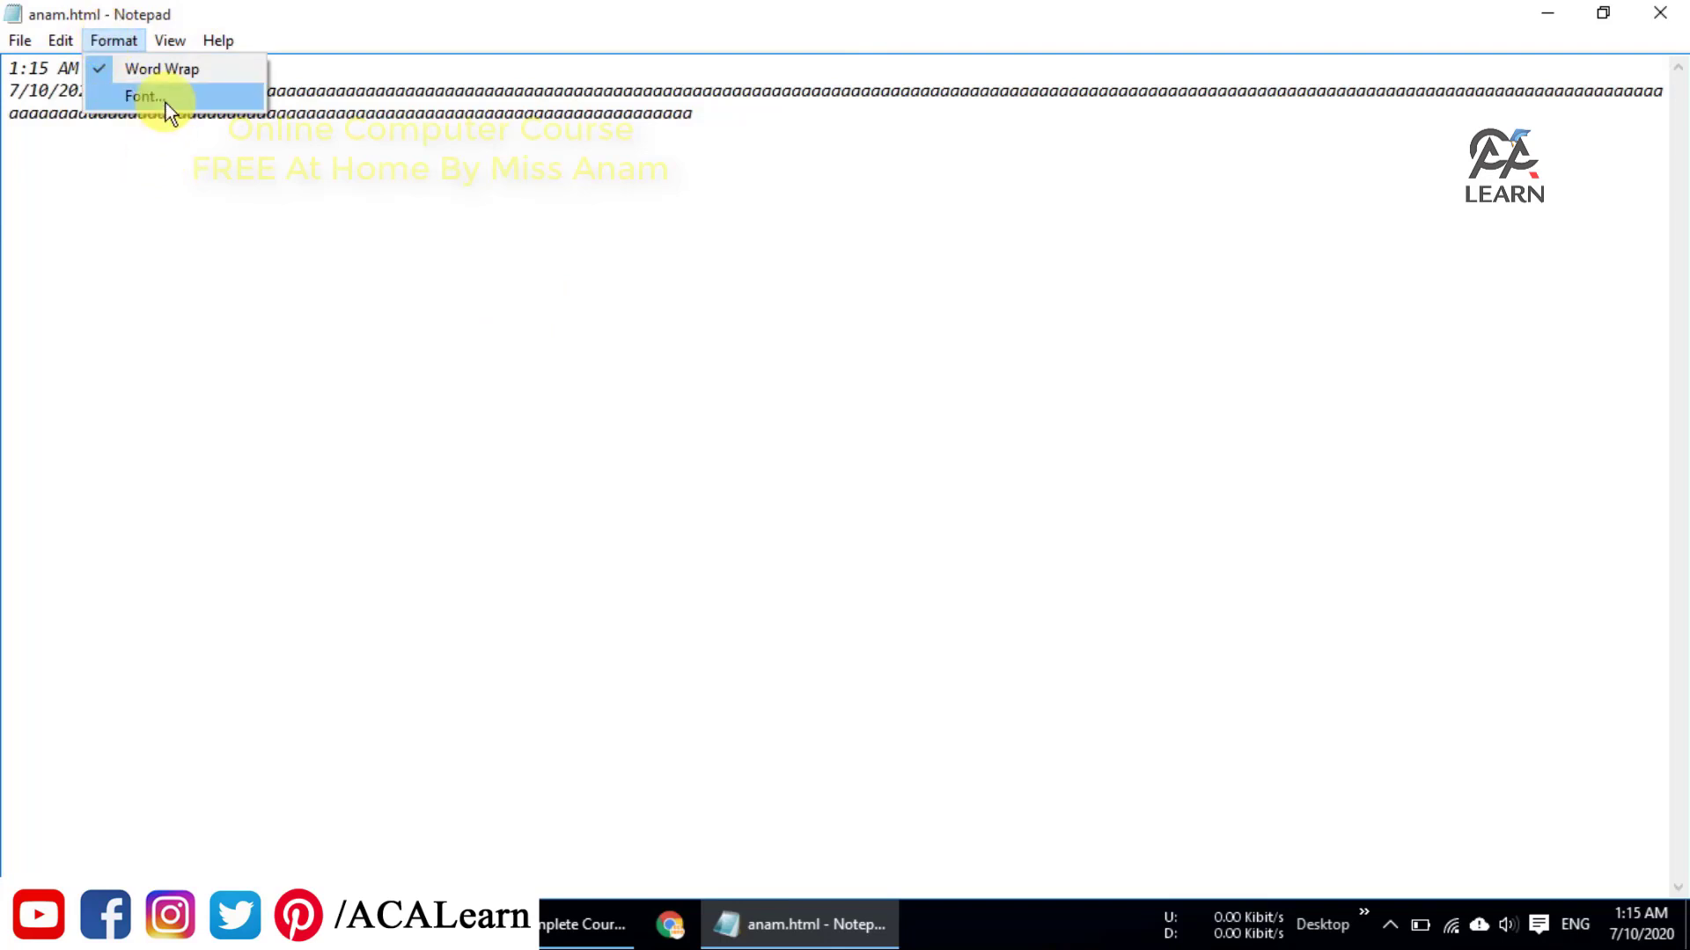
click(367, 114)
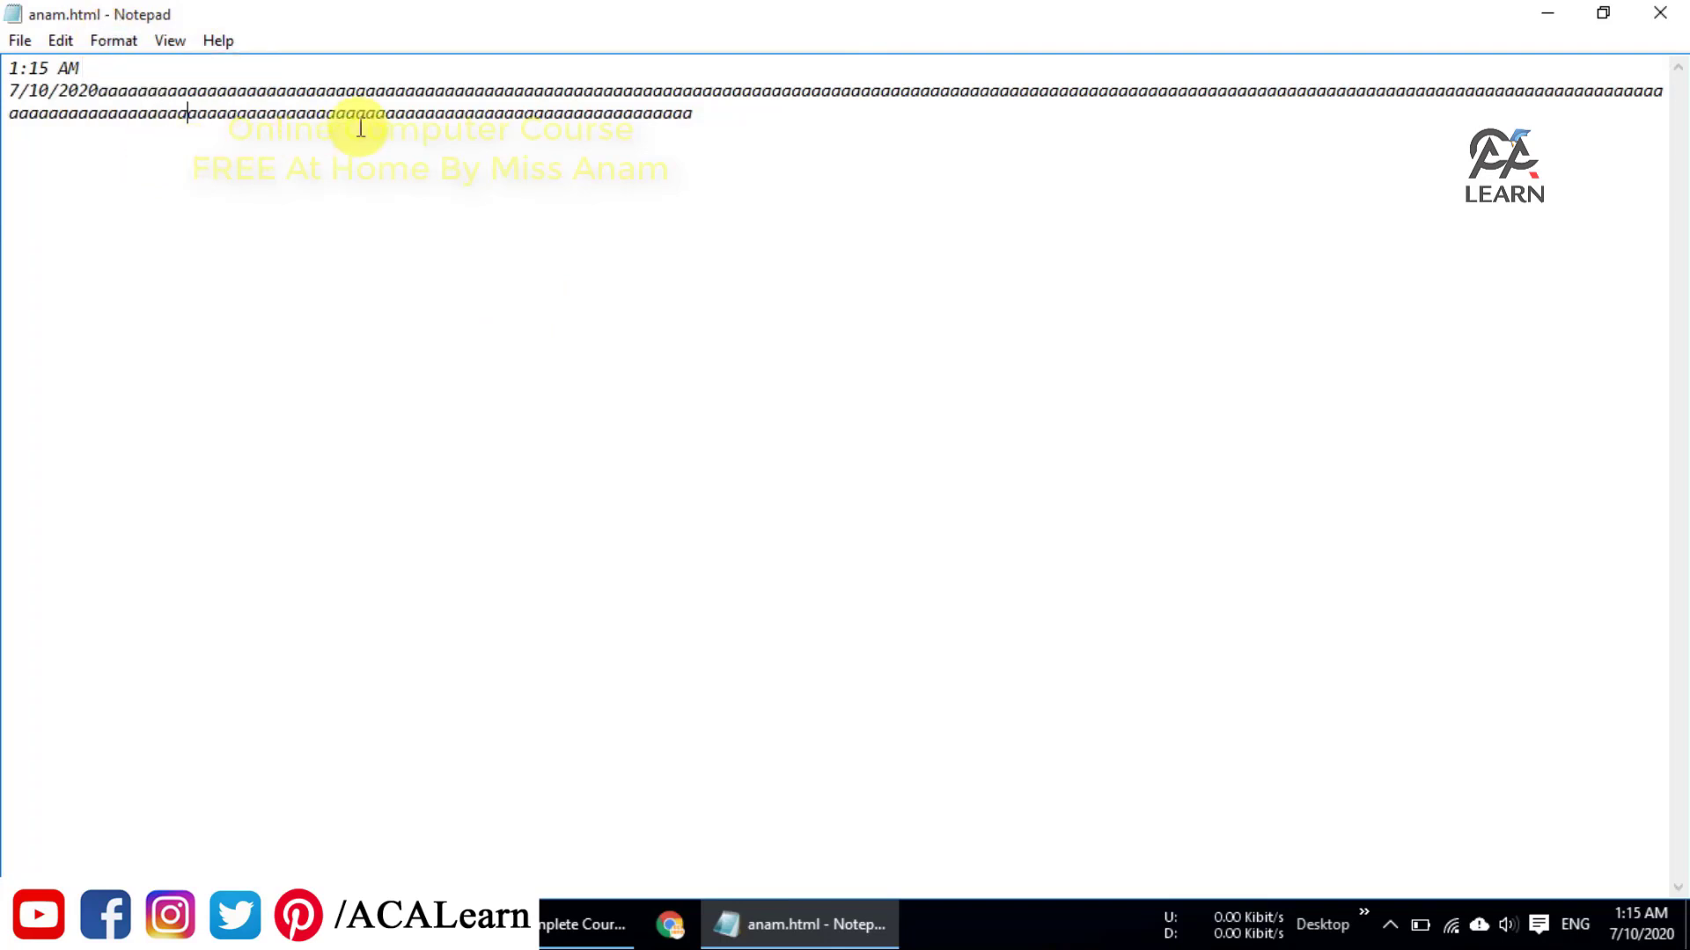
click(128, 41)
click(150, 99)
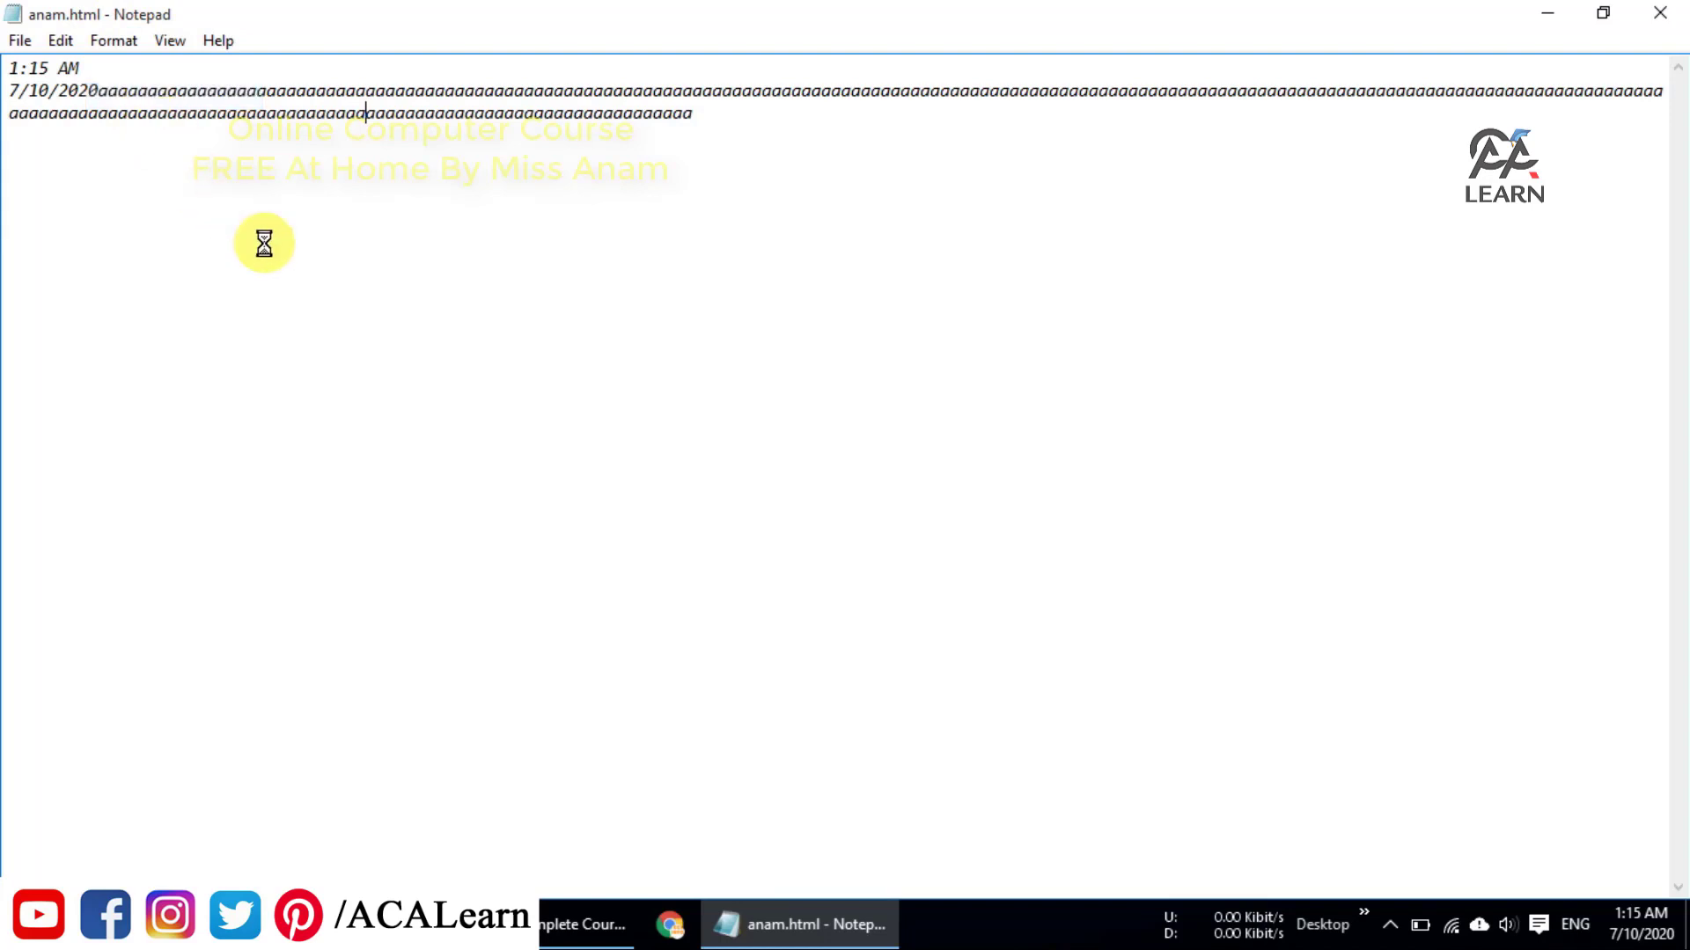
click(97, 341)
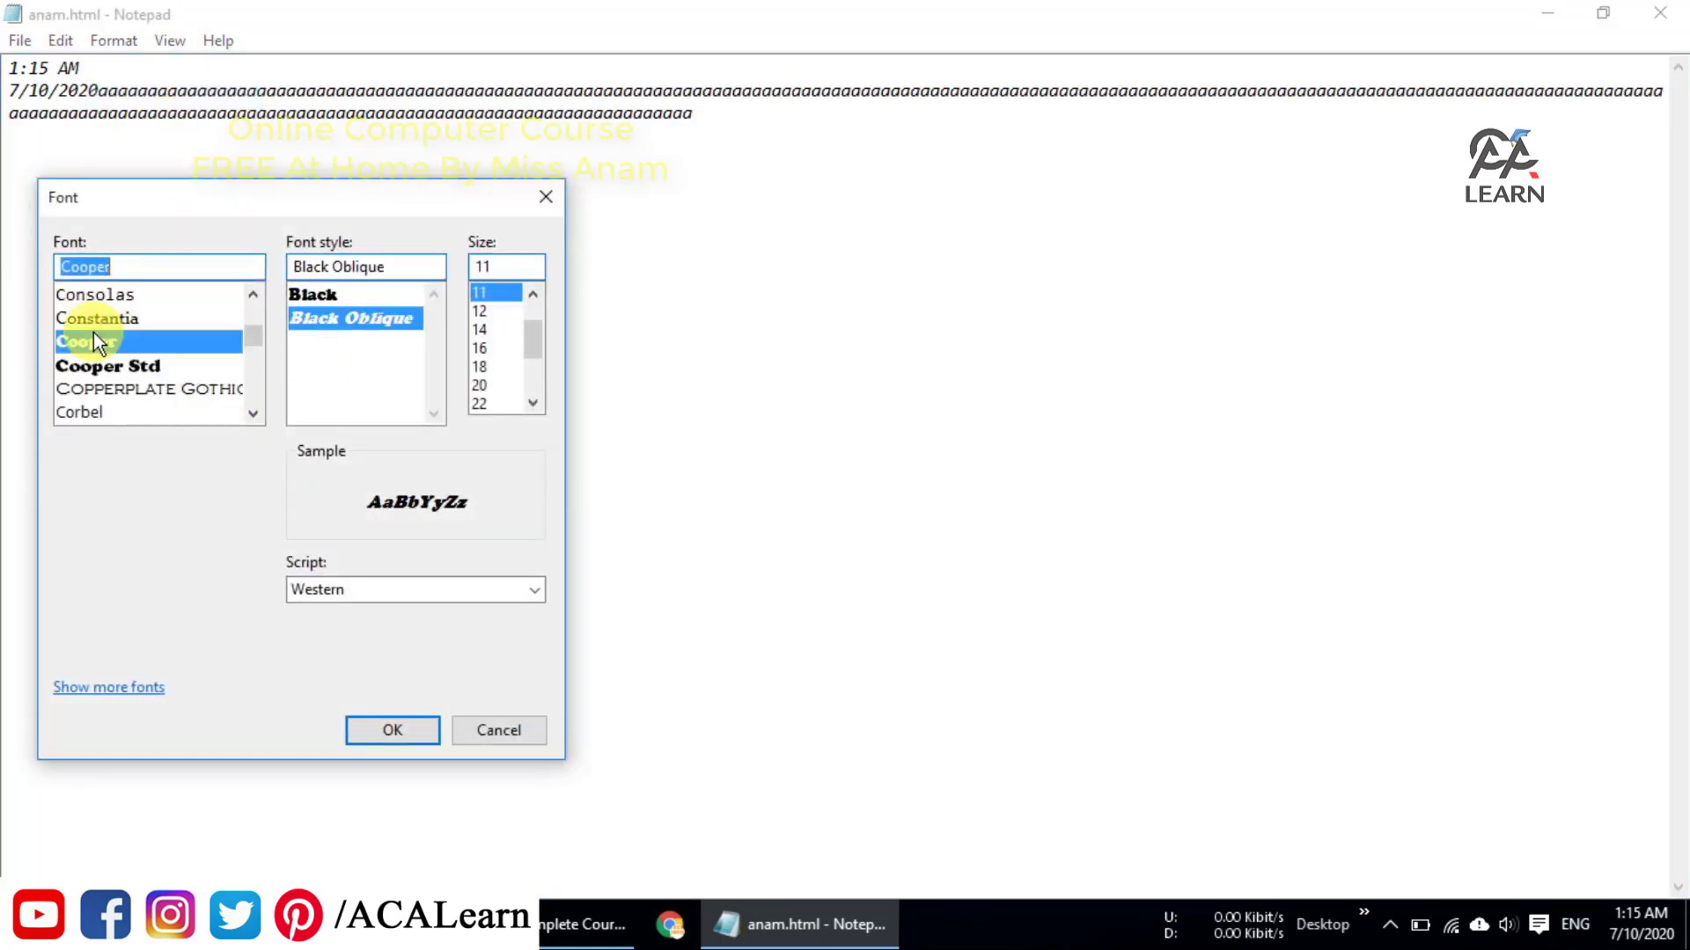
click(499, 737)
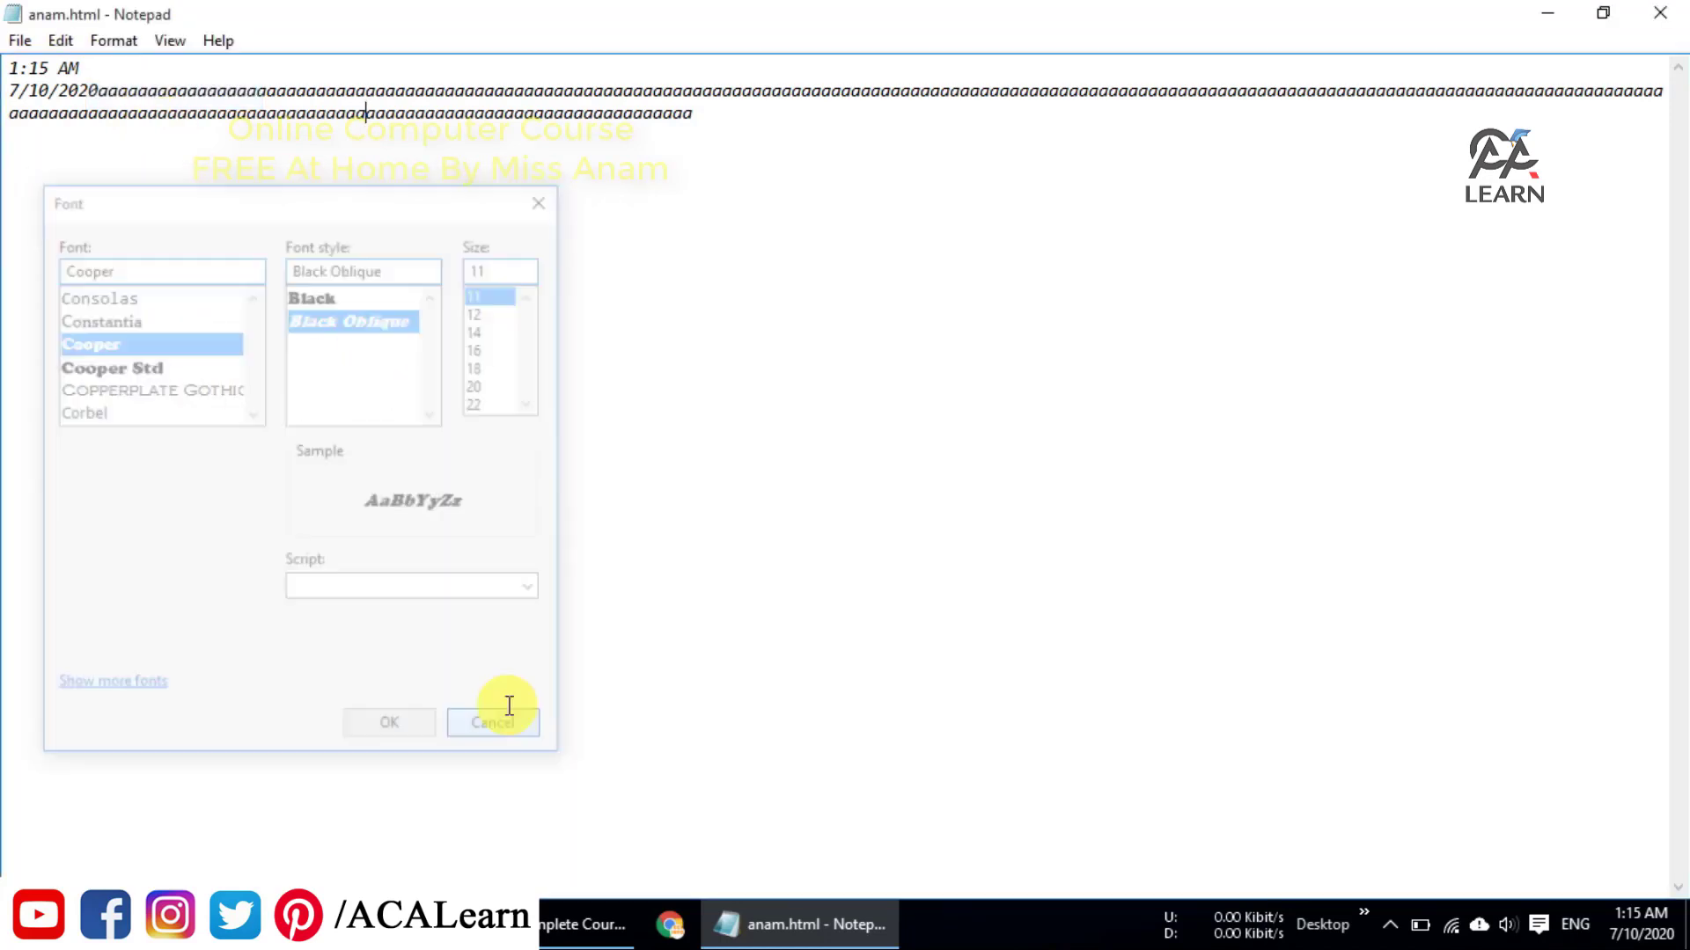
- Change the font of the whole text to Cooper Std in Black Italic style
drag(756, 117, 11, 18)
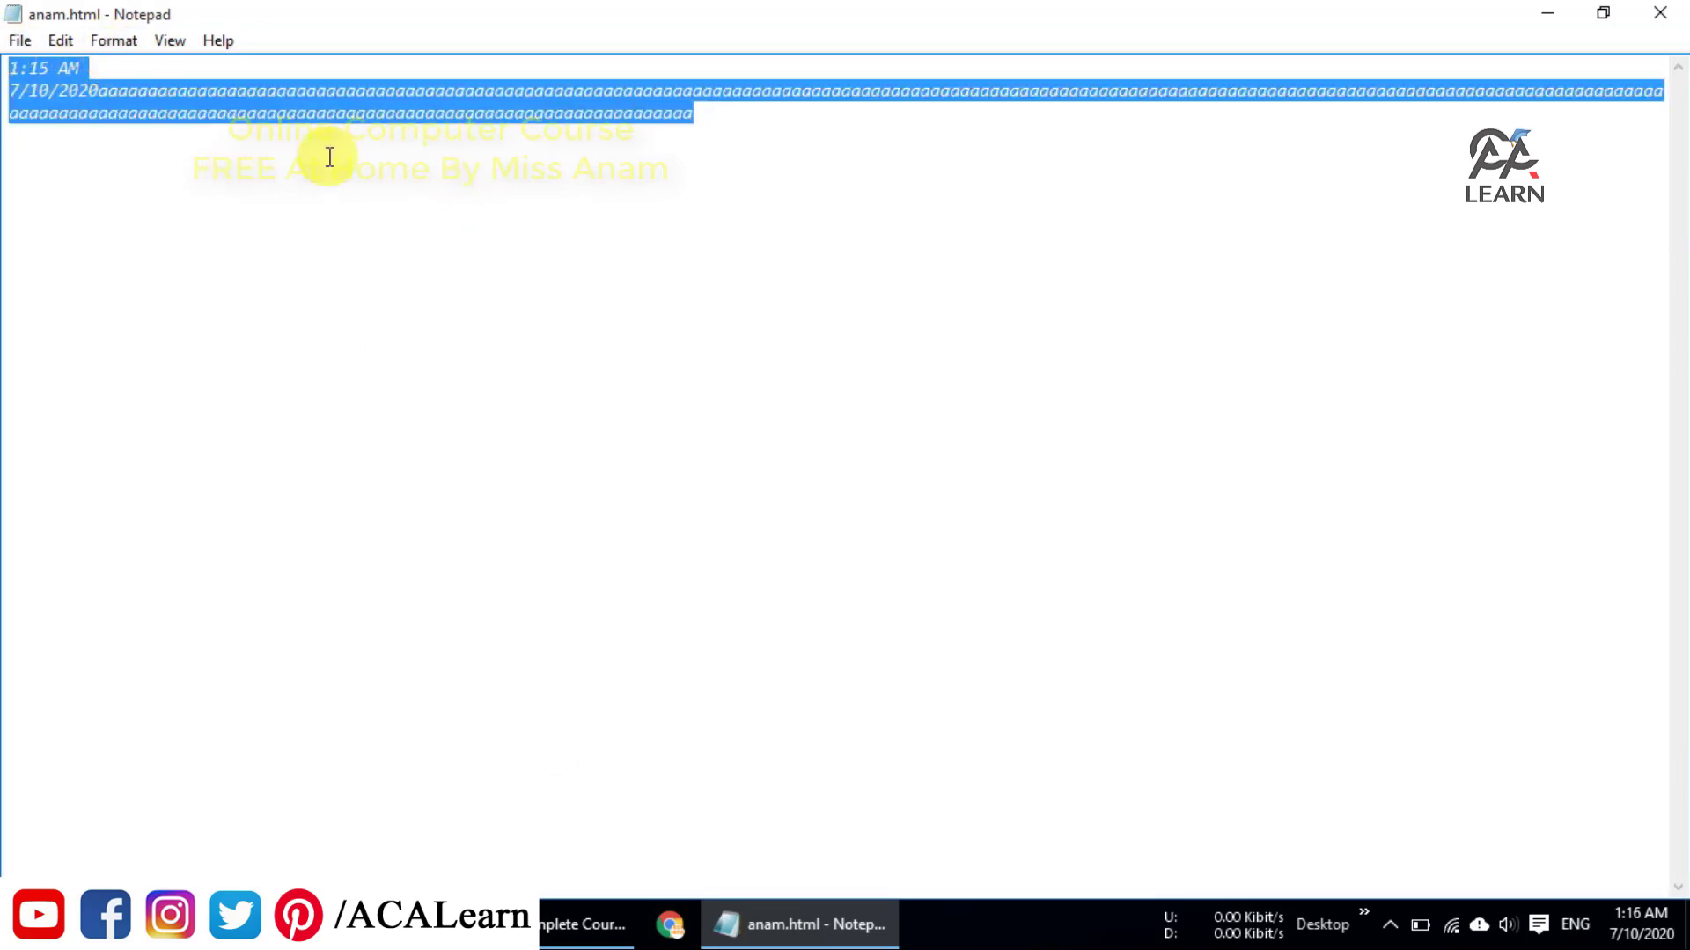
click(92, 40)
click(132, 96)
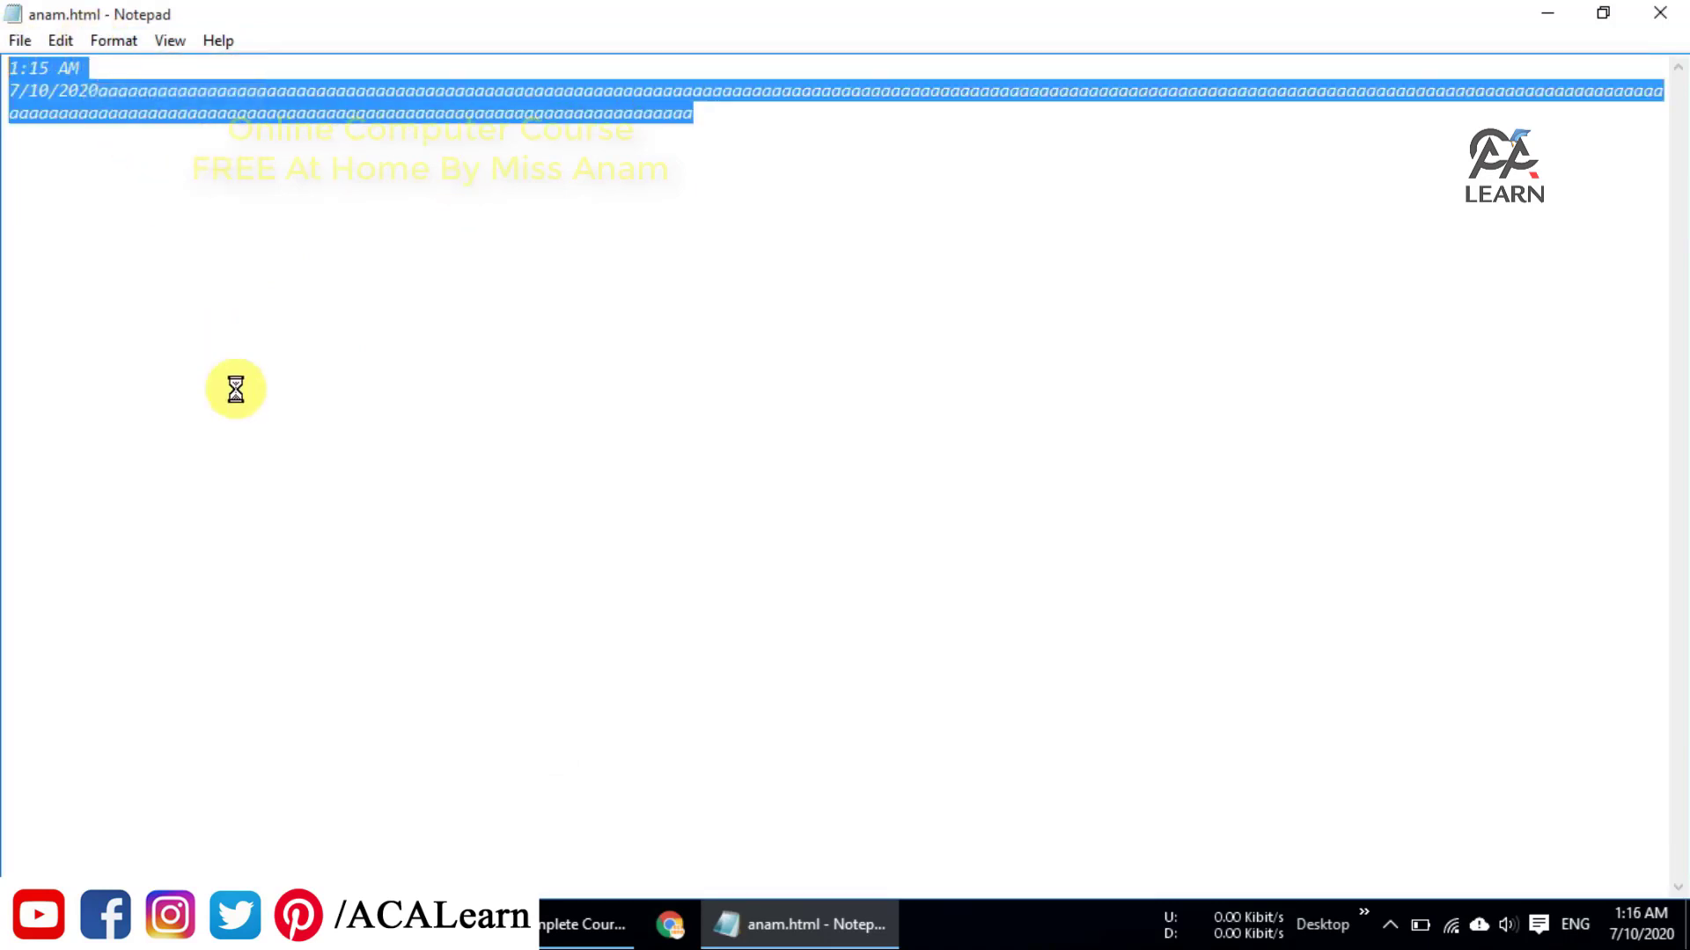
click(108, 366)
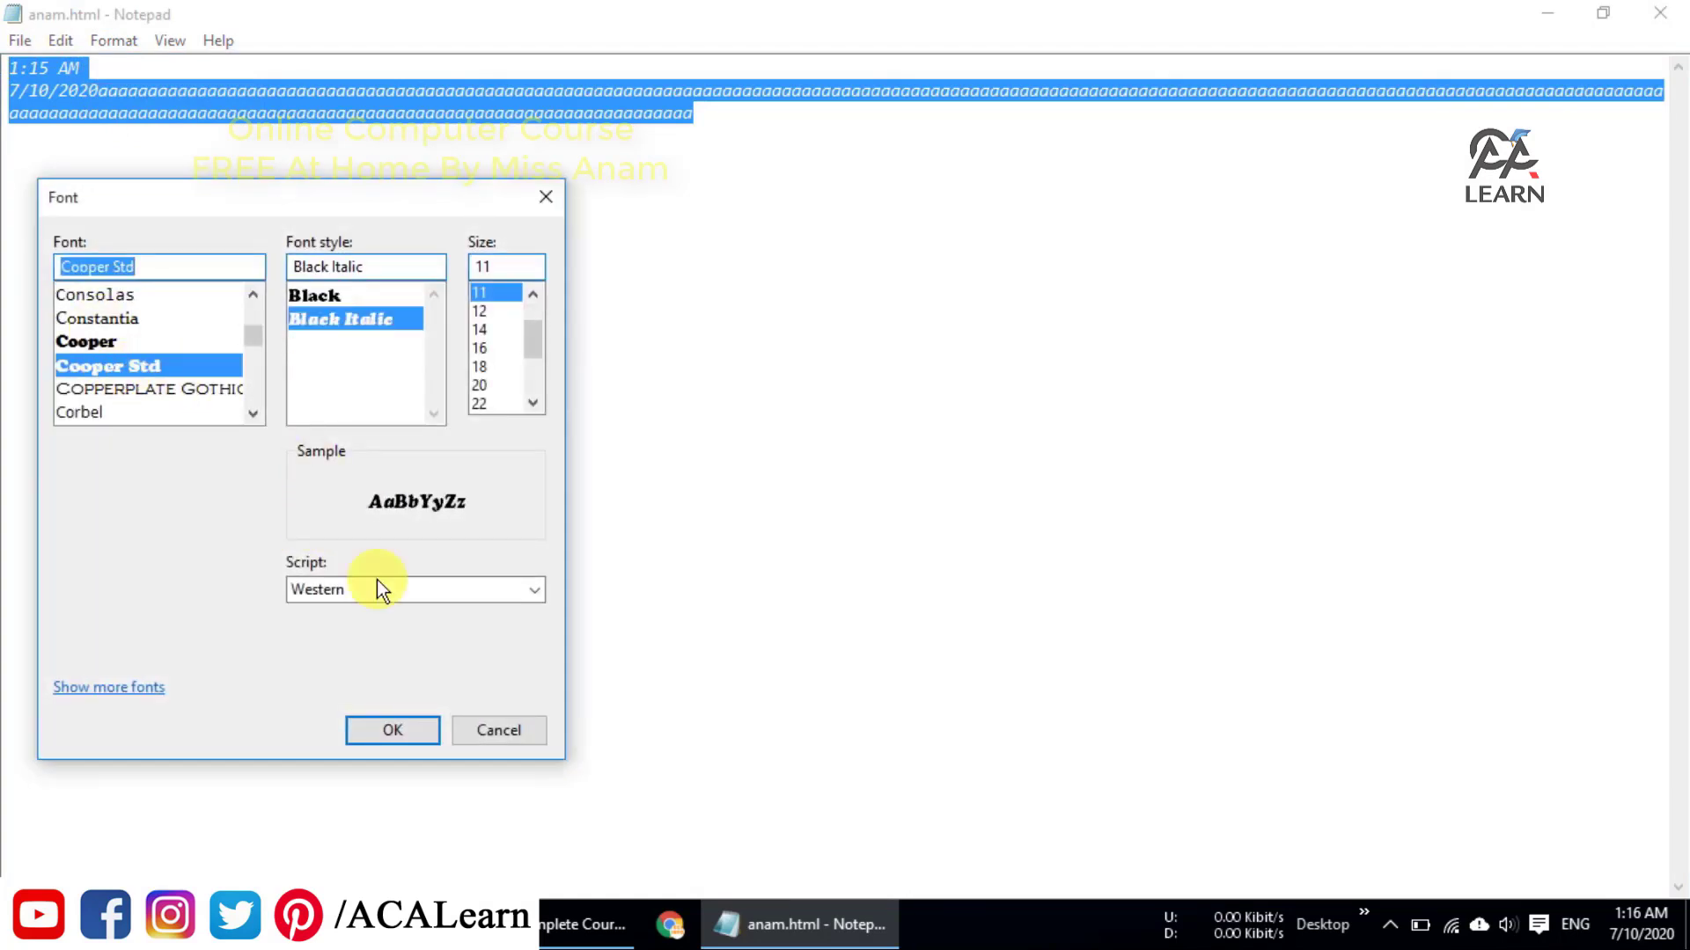
click(416, 733)
click(165, 238)
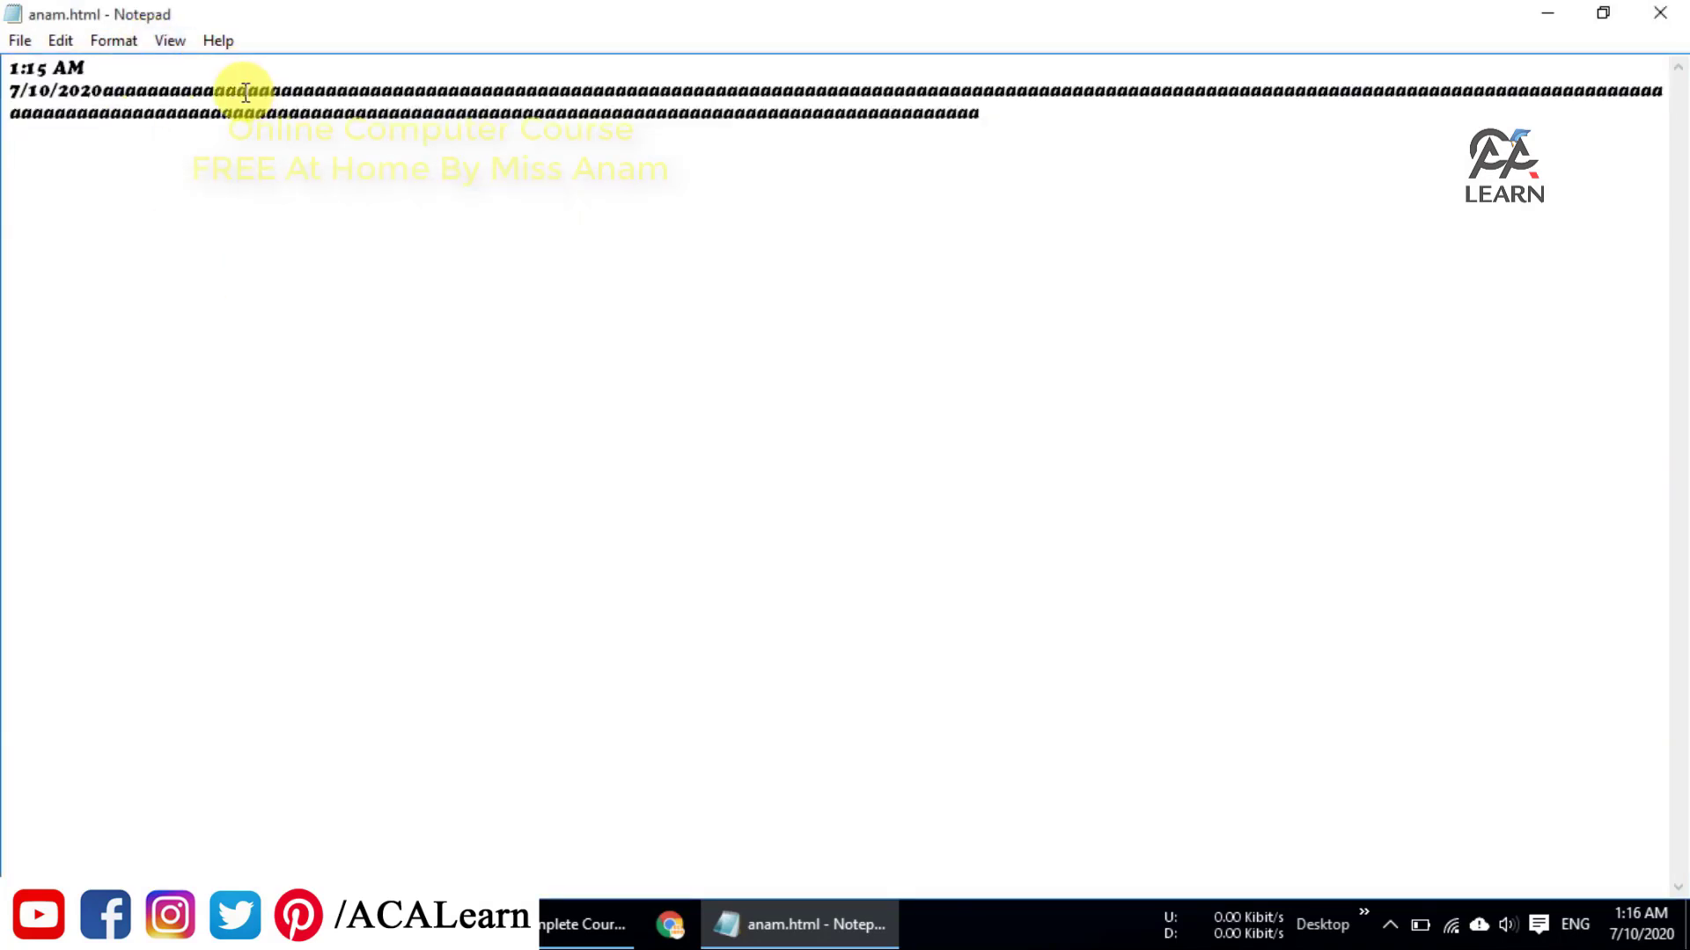
- Enlarge the whole text to font size 22
drag(1071, 113, 11, 8)
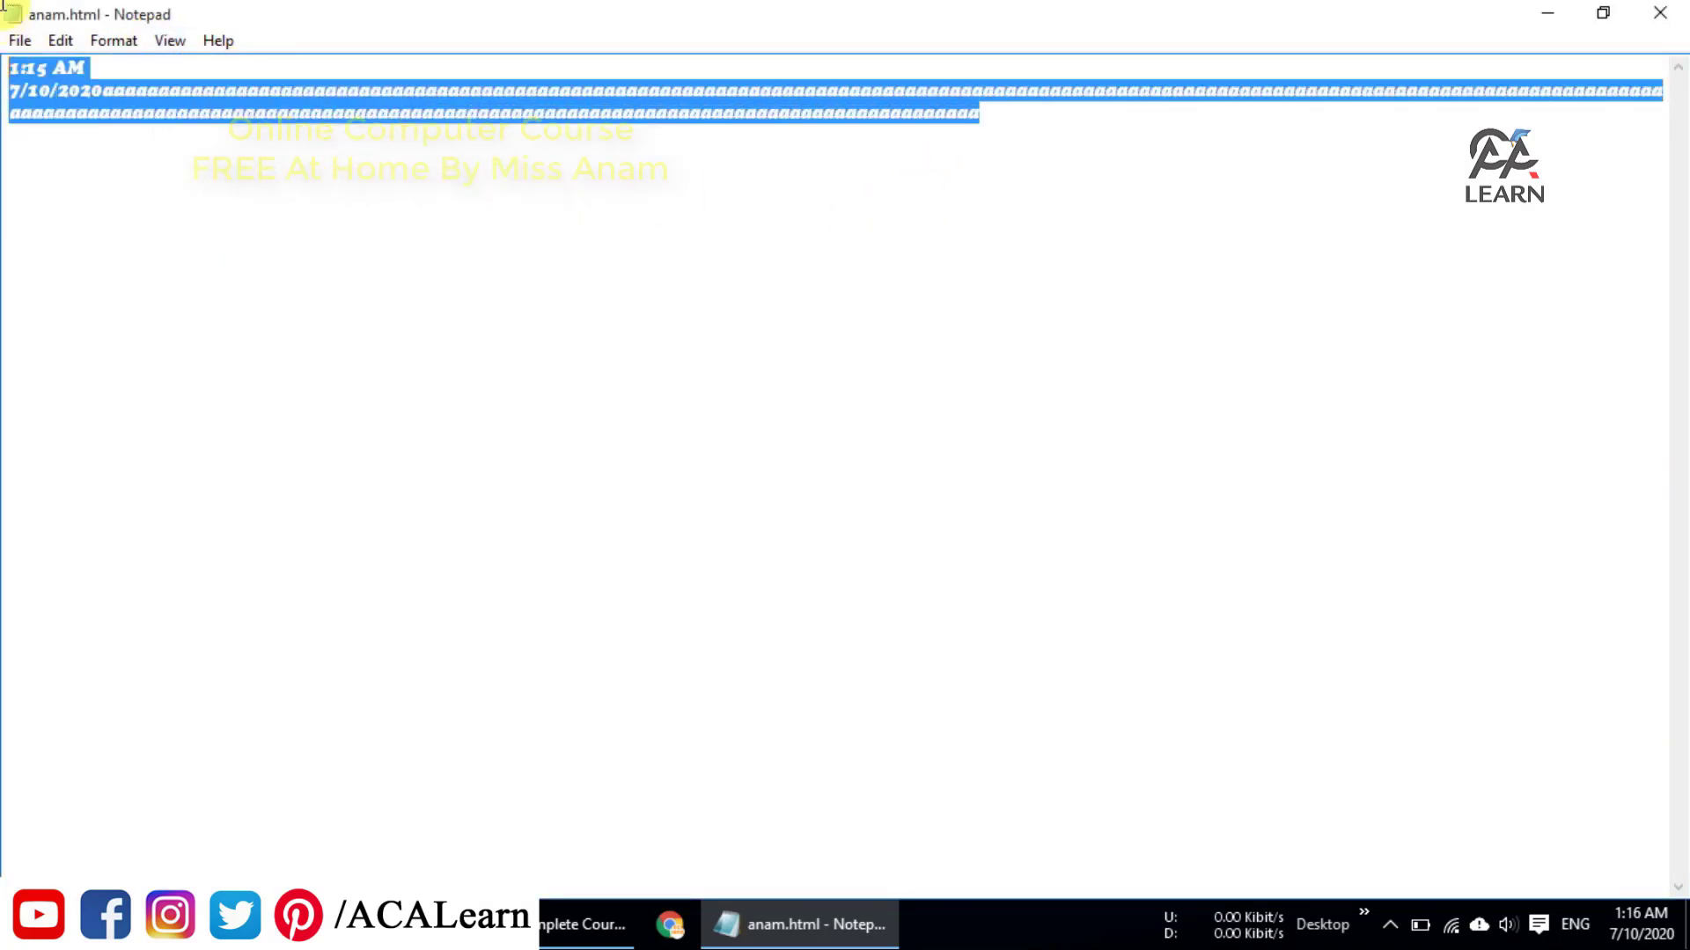
click(114, 41)
click(145, 100)
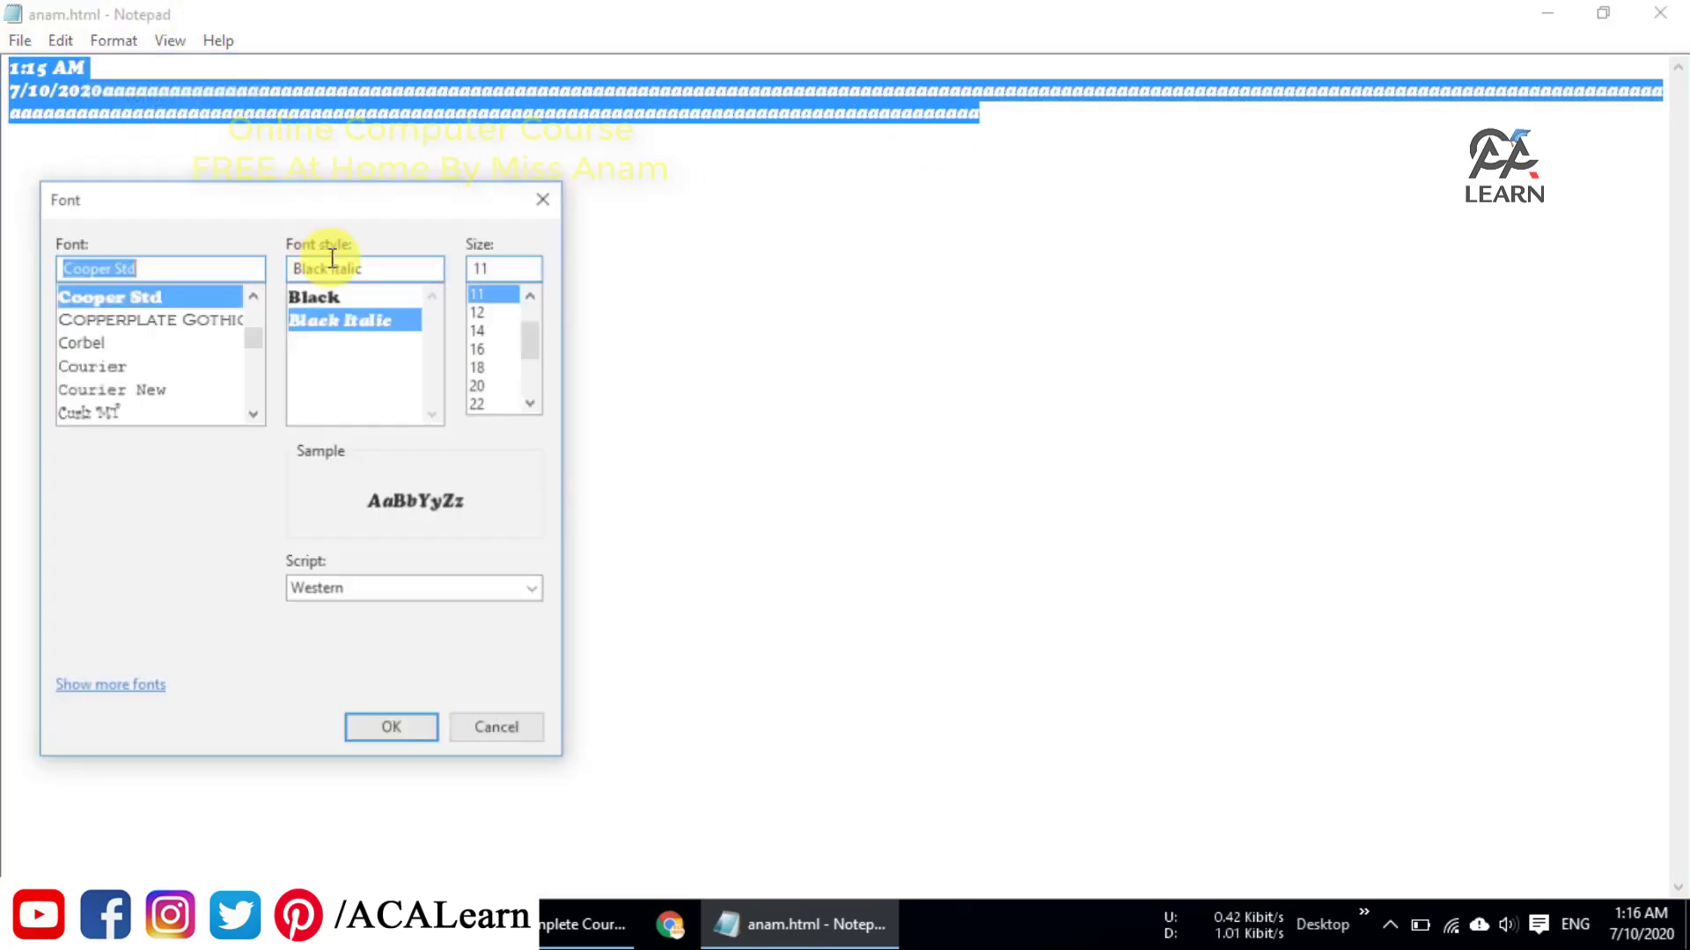
click(479, 404)
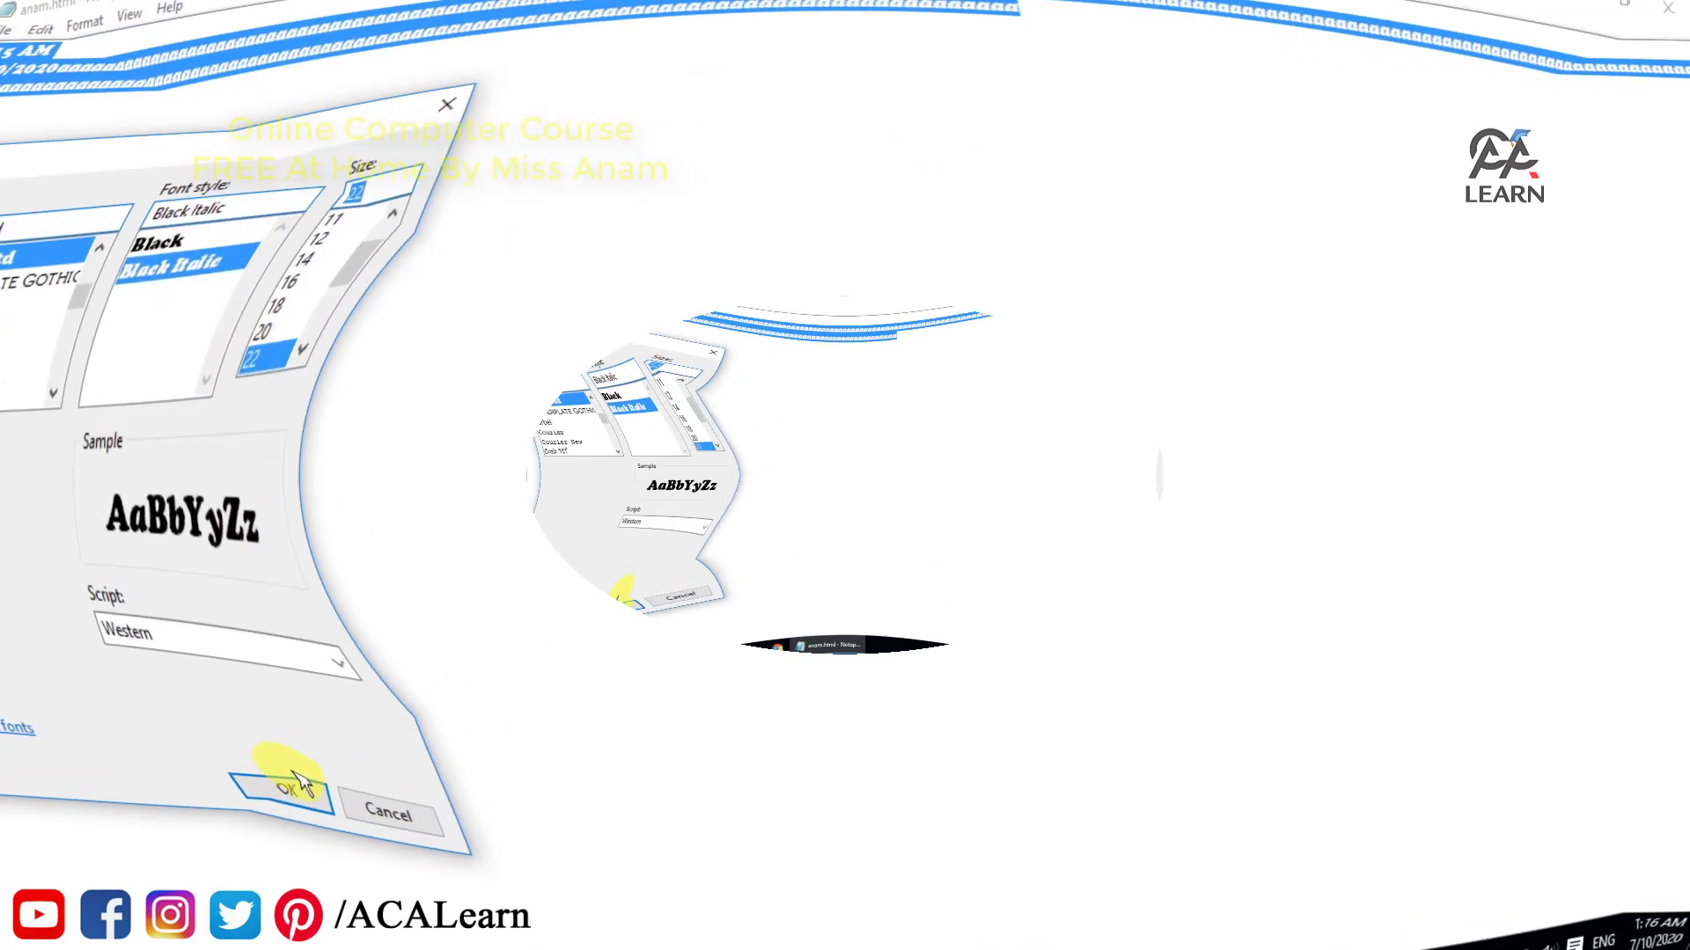
click(423, 732)
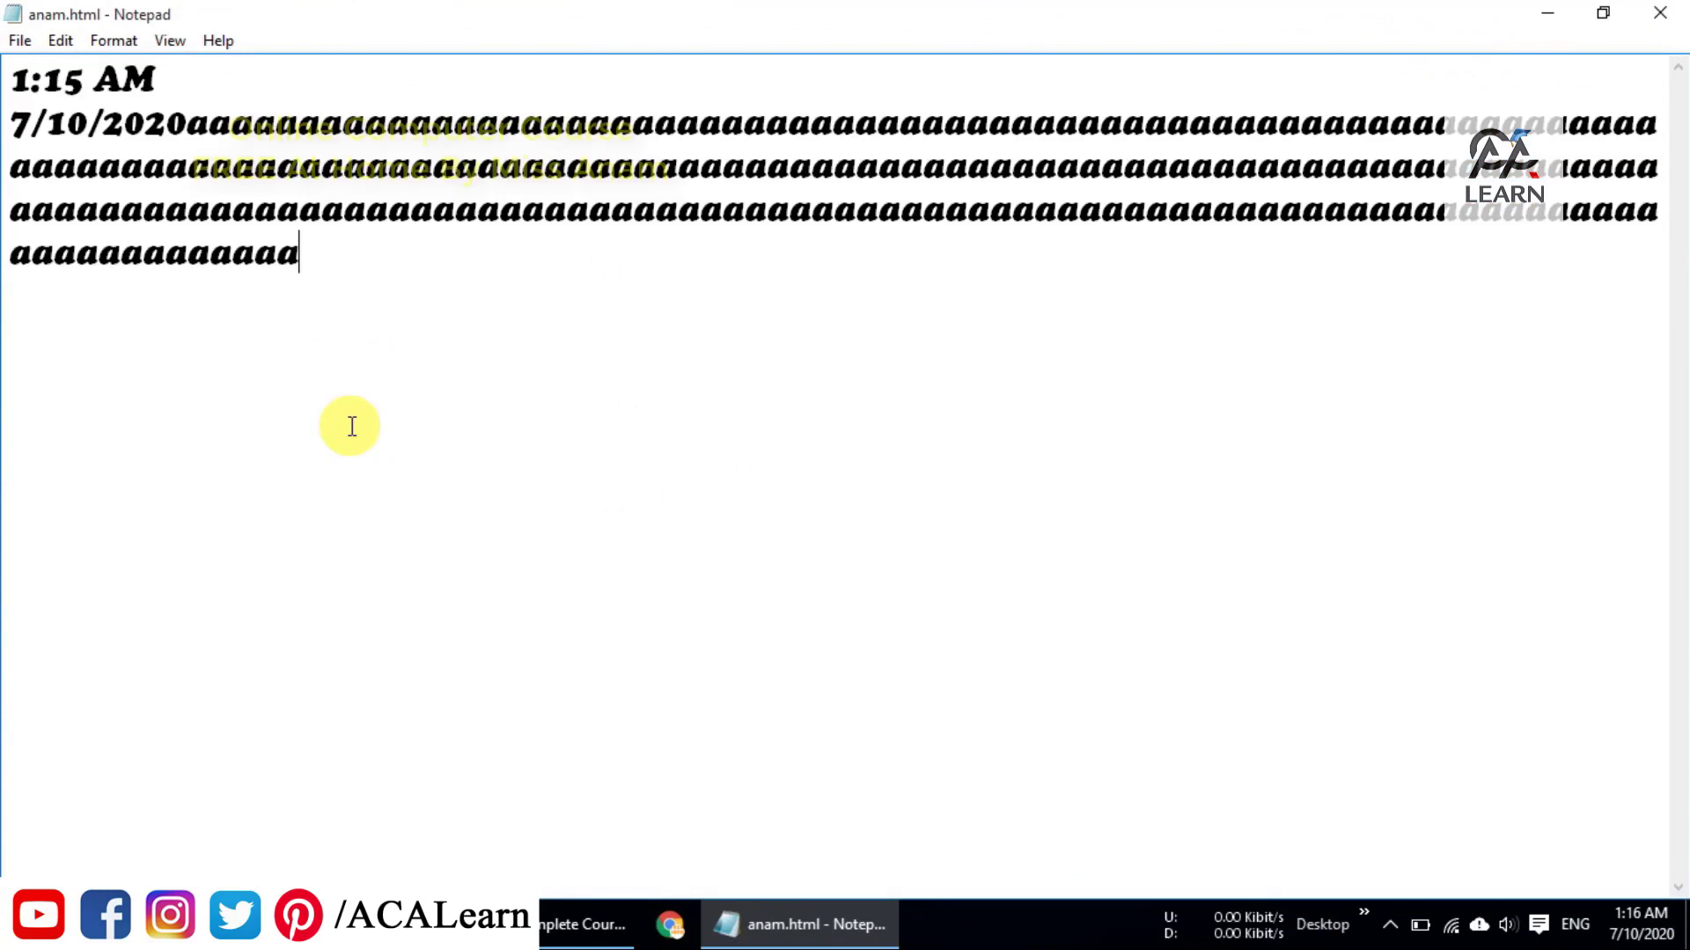
- Select the whole text, then turn word wrap off and on again
drag(381, 279, 15, 78)
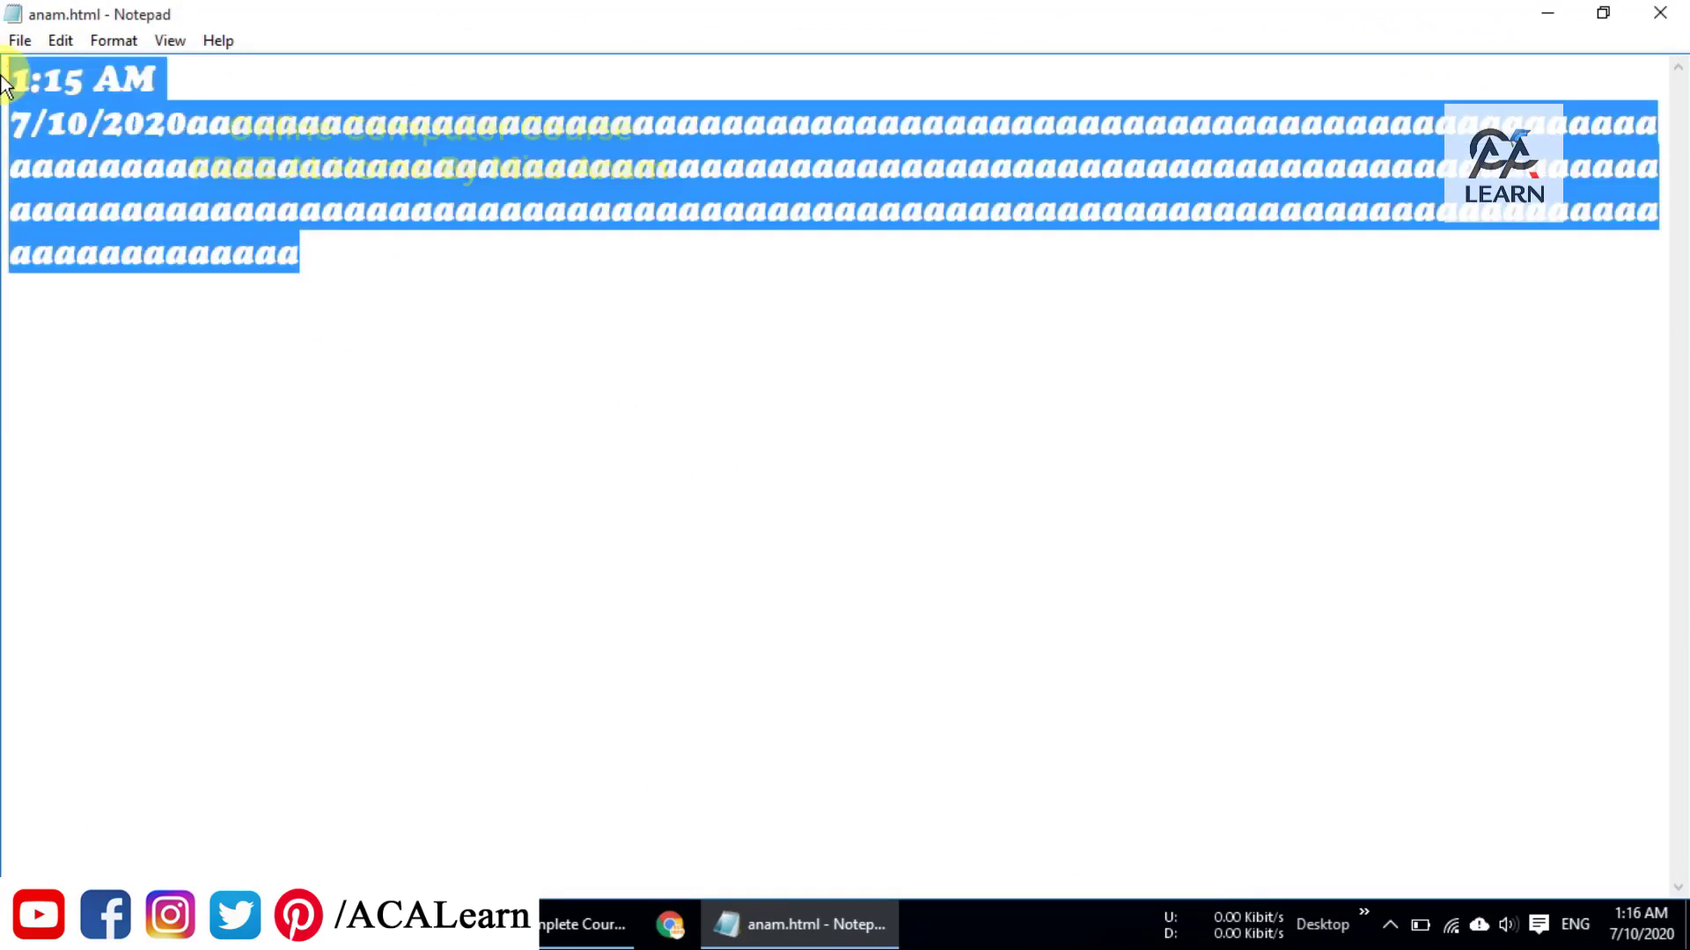
click(129, 44)
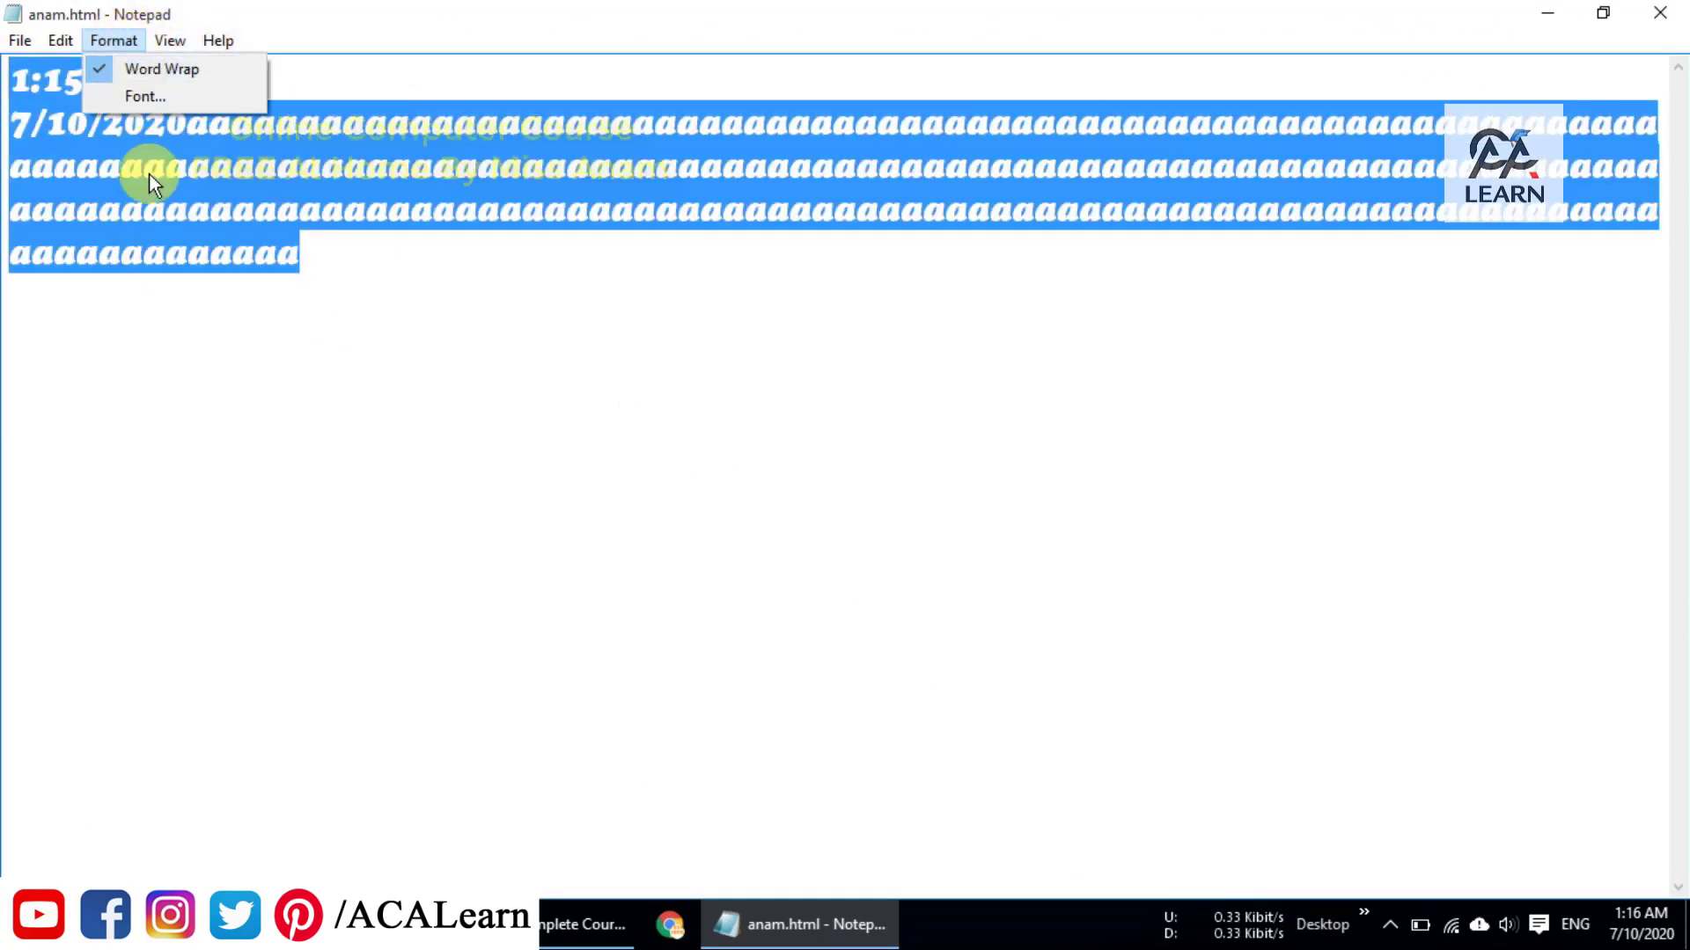
click(152, 74)
click(113, 44)
click(141, 73)
- Change the text's font to Hobo Std, Medium style, size 12, and select and deselect the text to check it
click(109, 39)
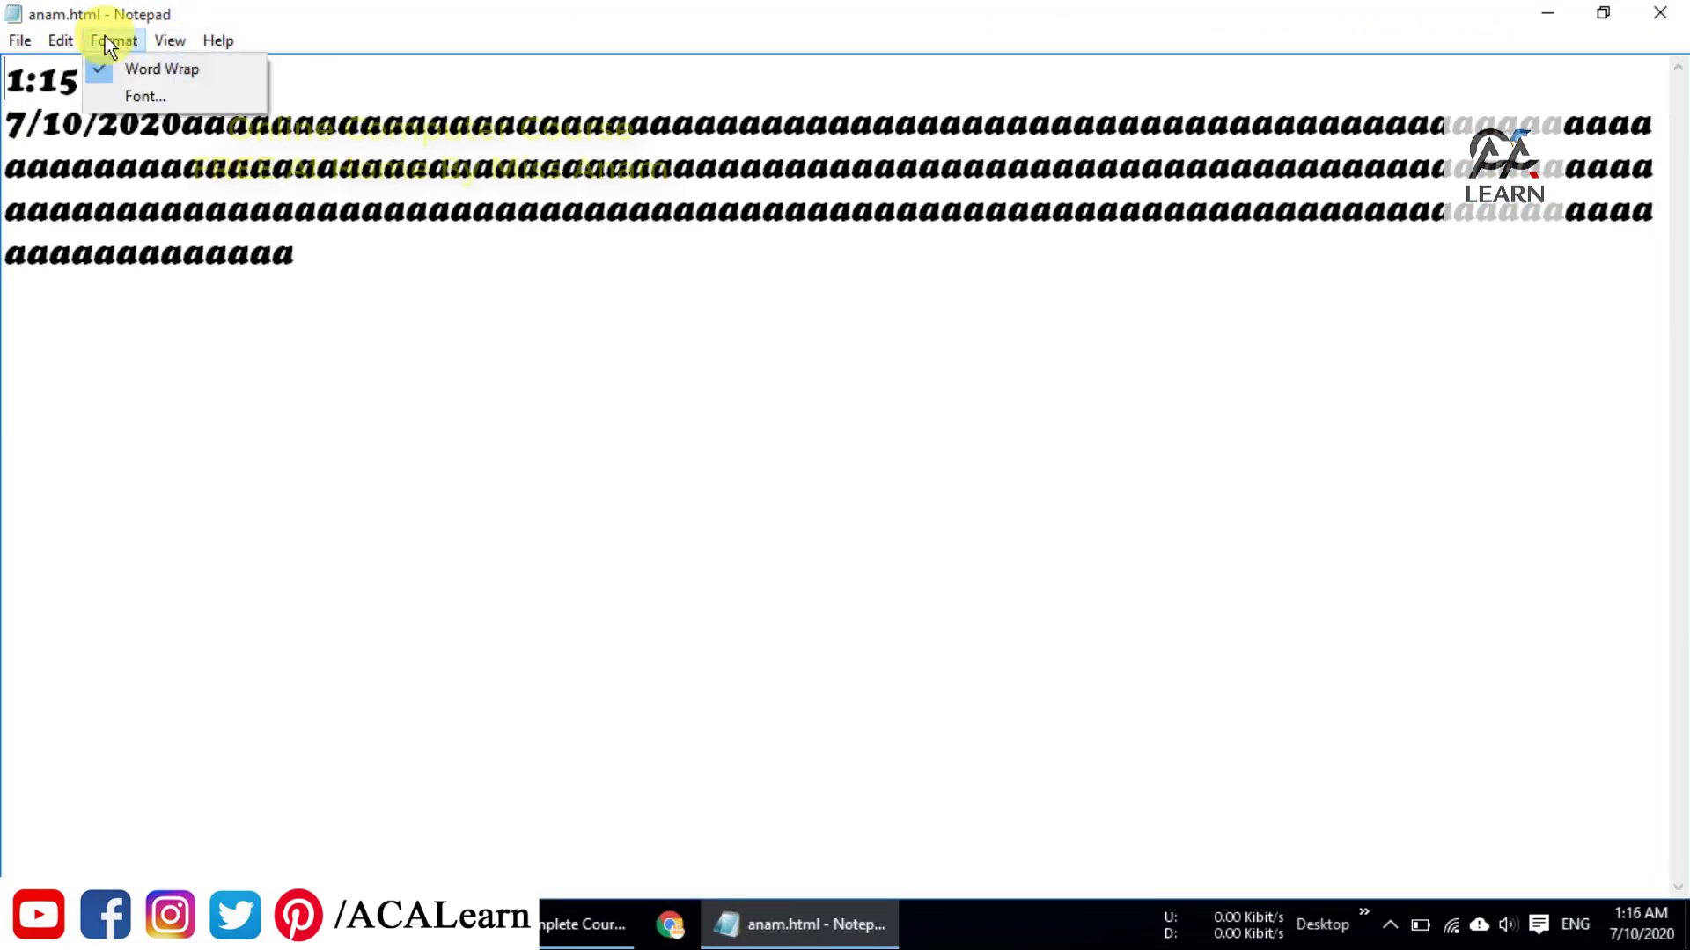
click(143, 95)
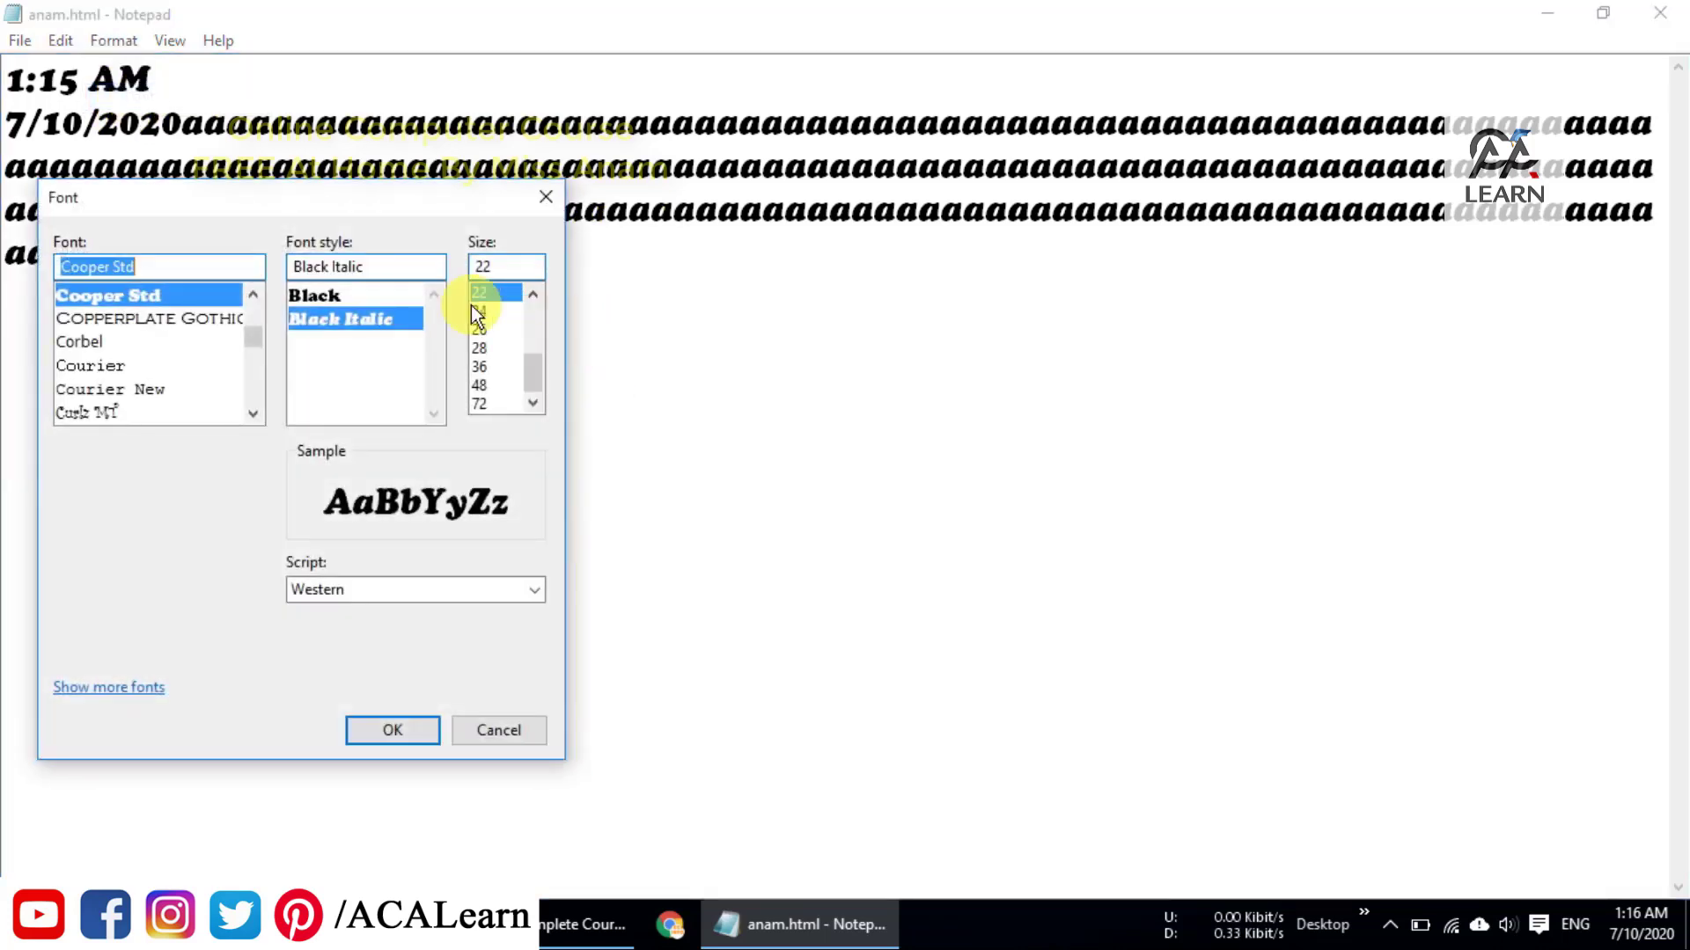
click(95, 372)
scroll(114, 398, down, 5)
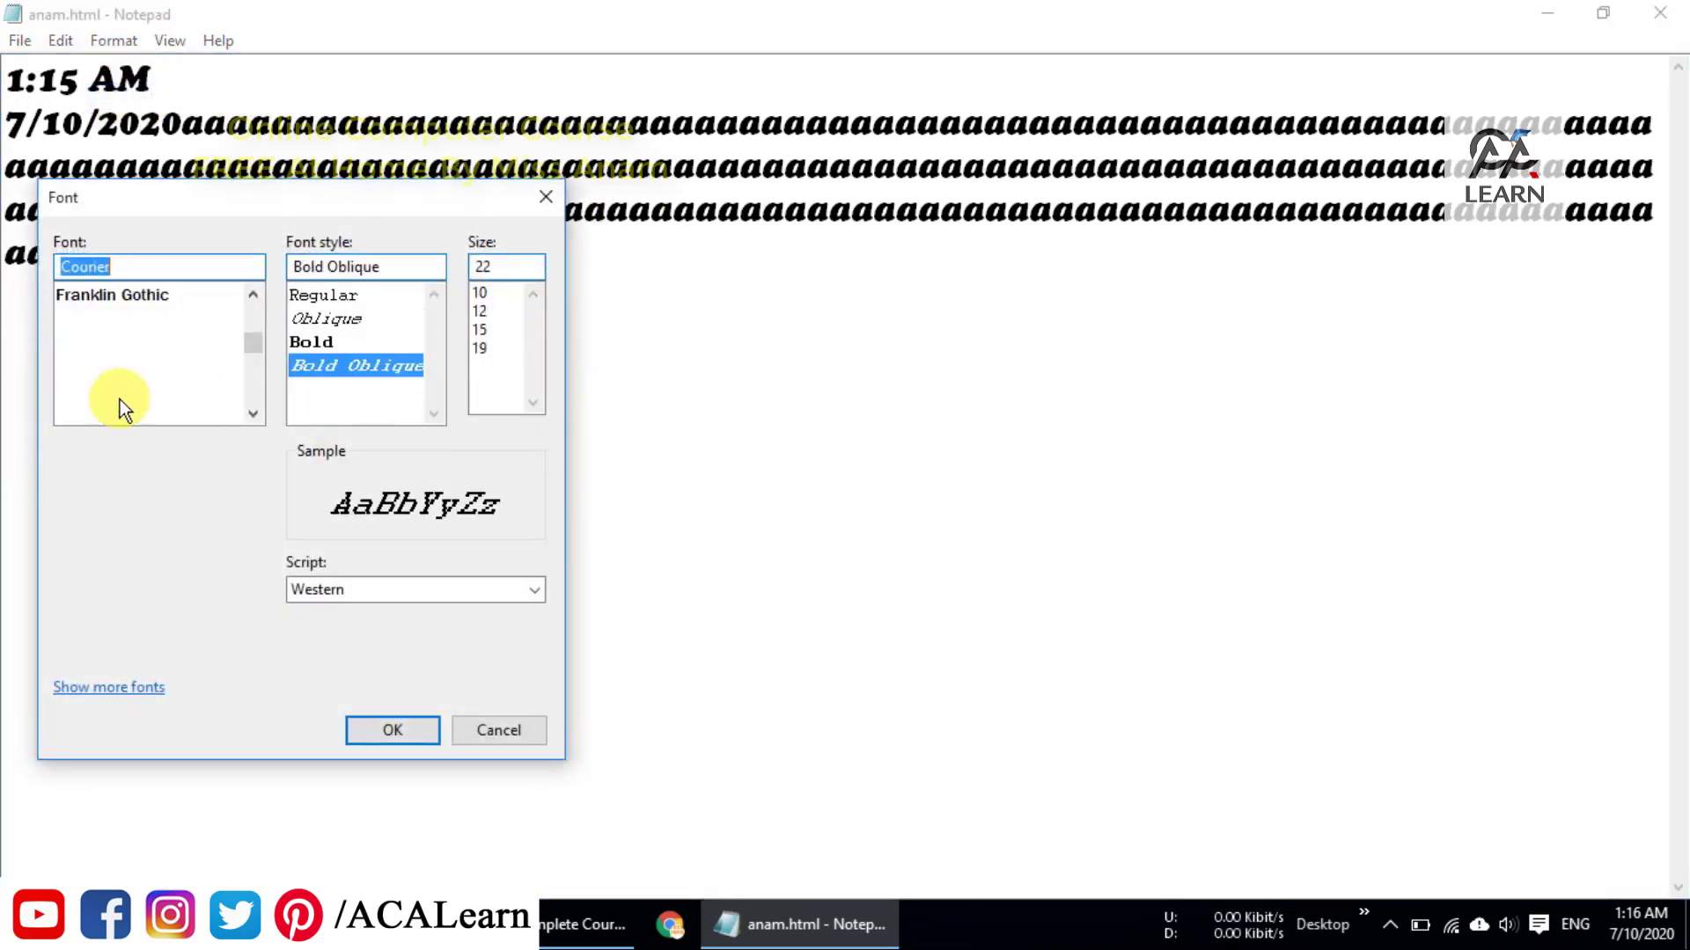
click(313, 297)
click(478, 312)
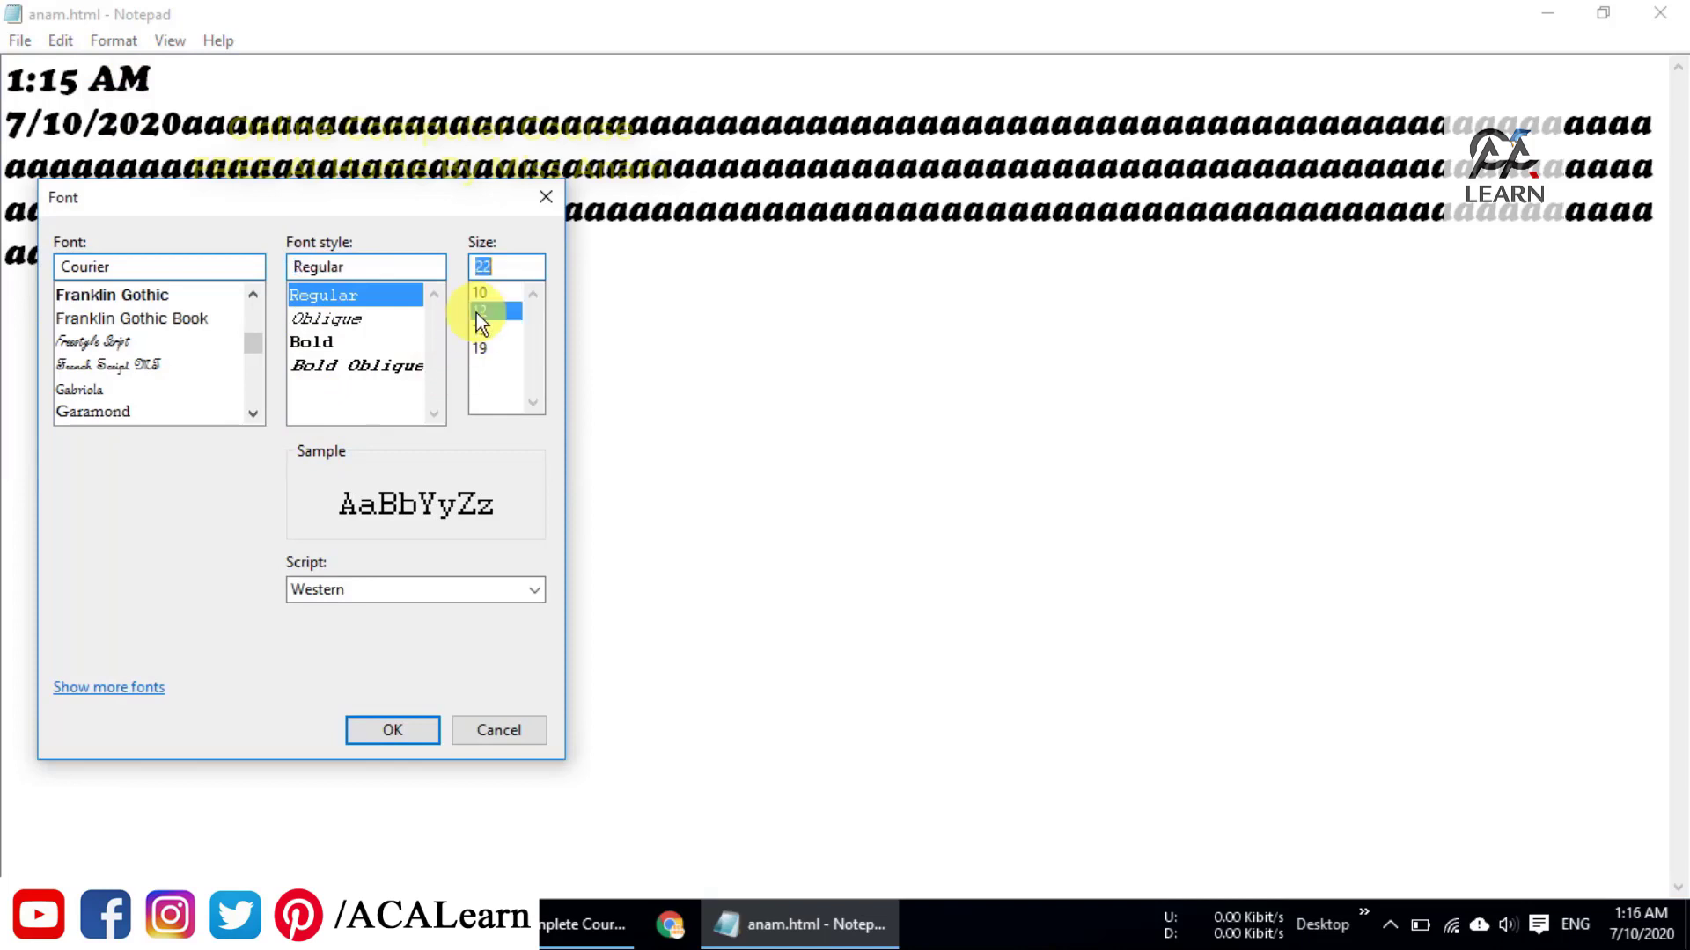
click(206, 350)
scroll(199, 352, down, 5)
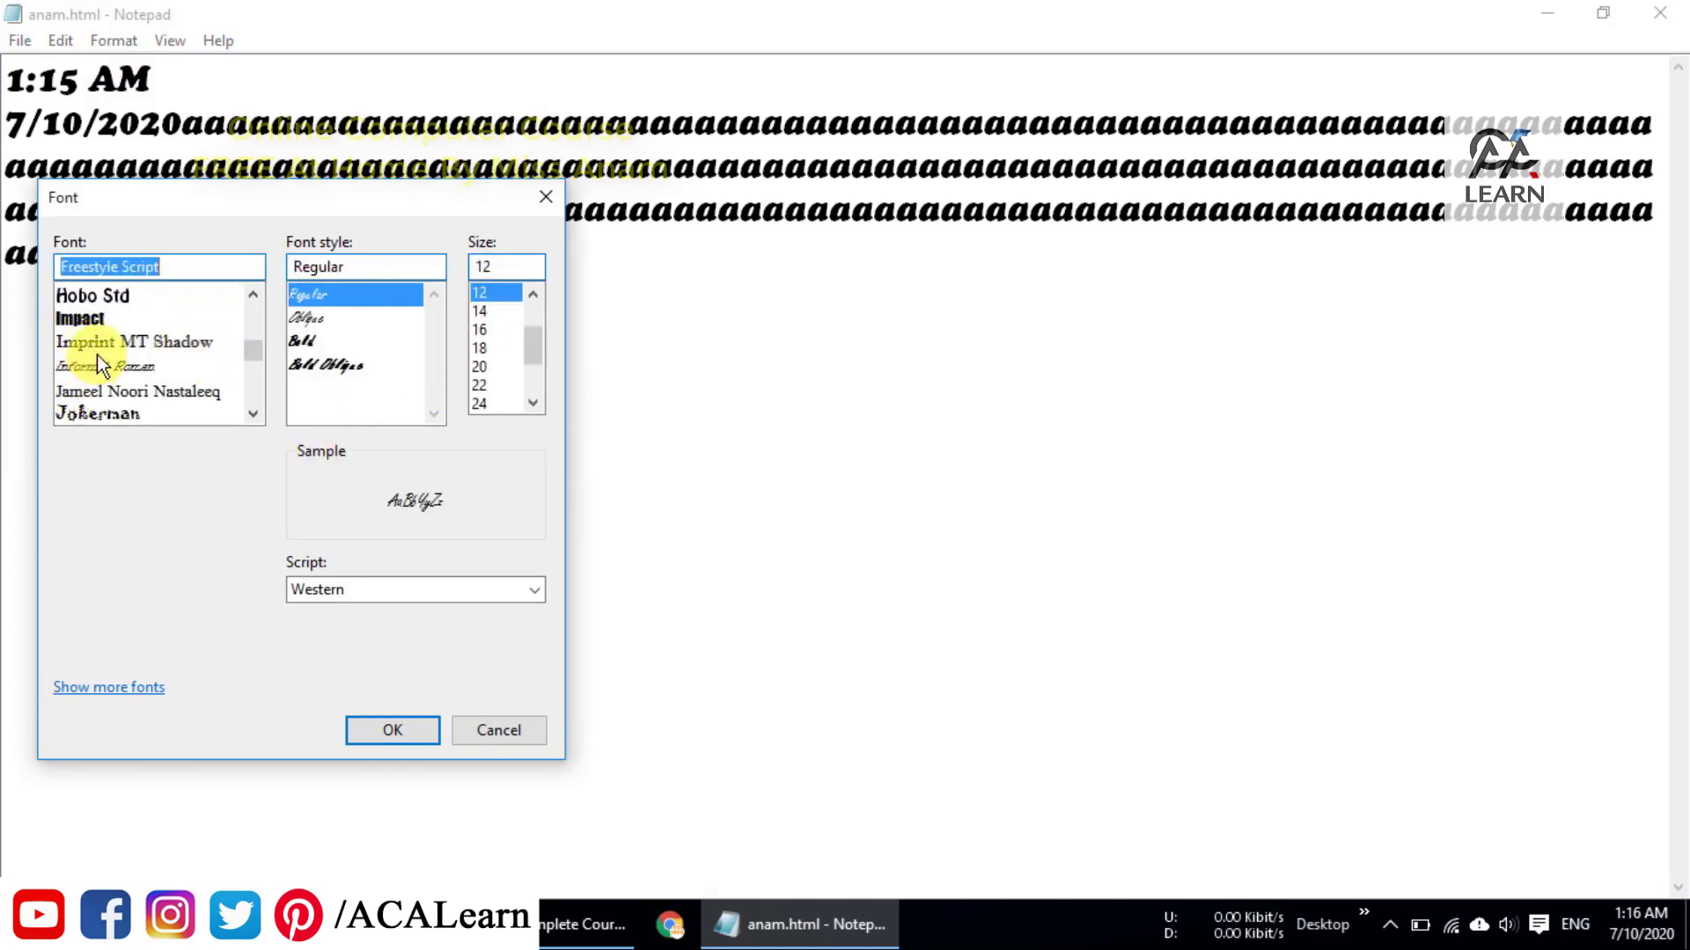
click(107, 294)
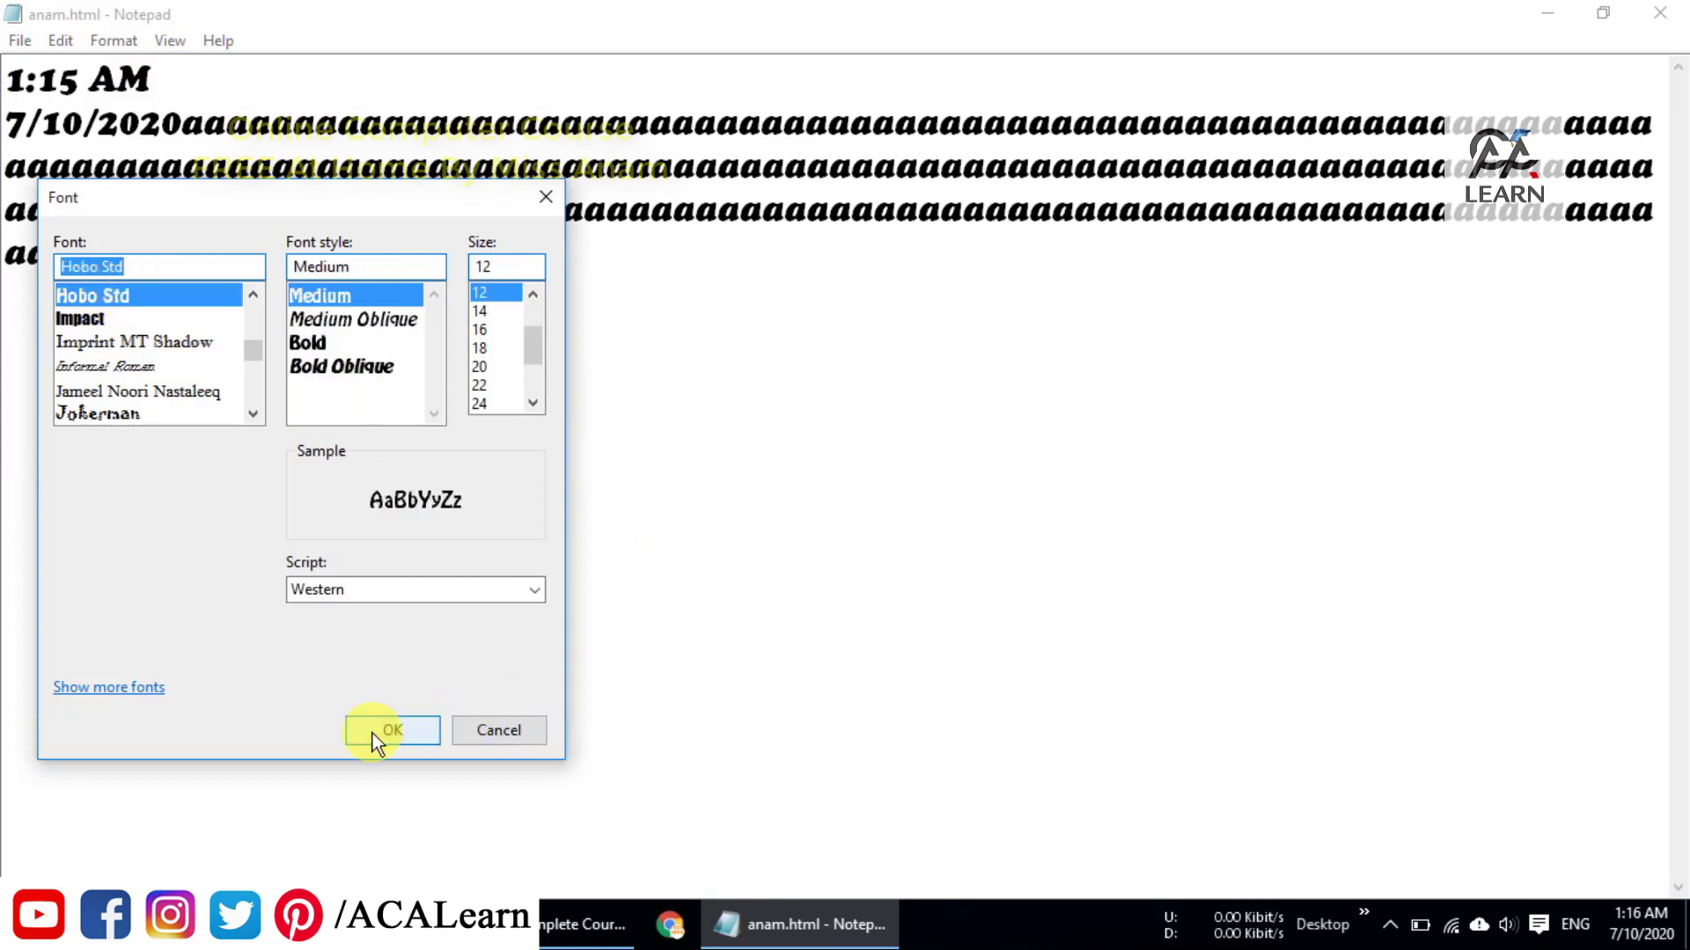
click(374, 733)
key(ctrl+a)
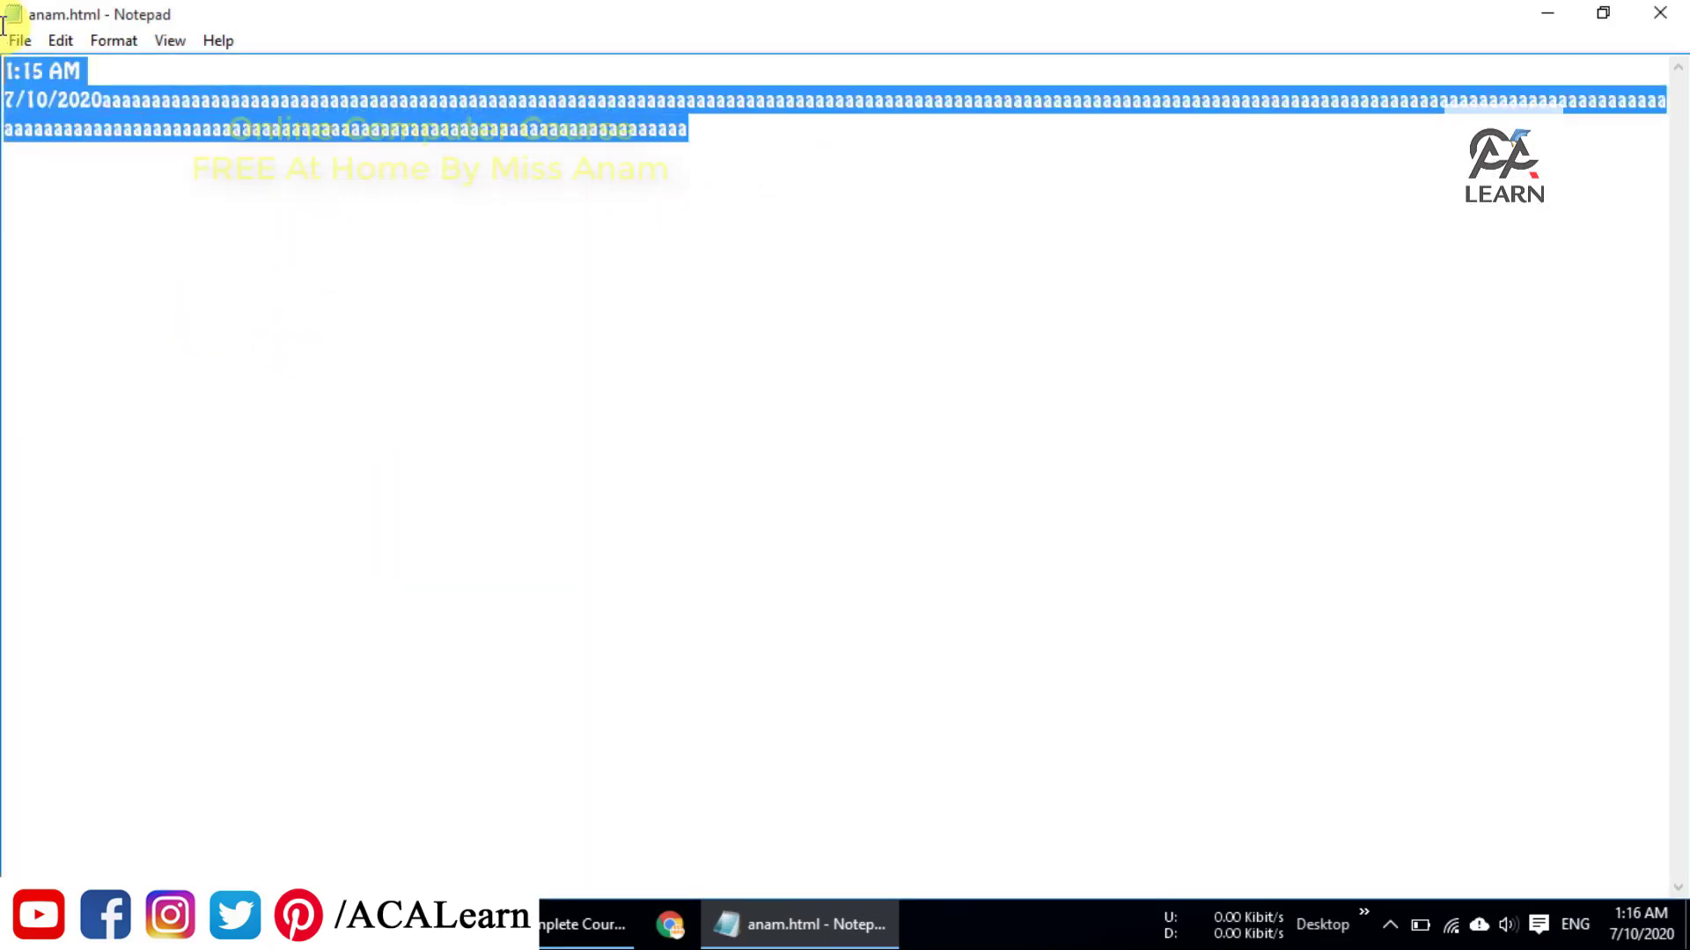
click(505, 440)
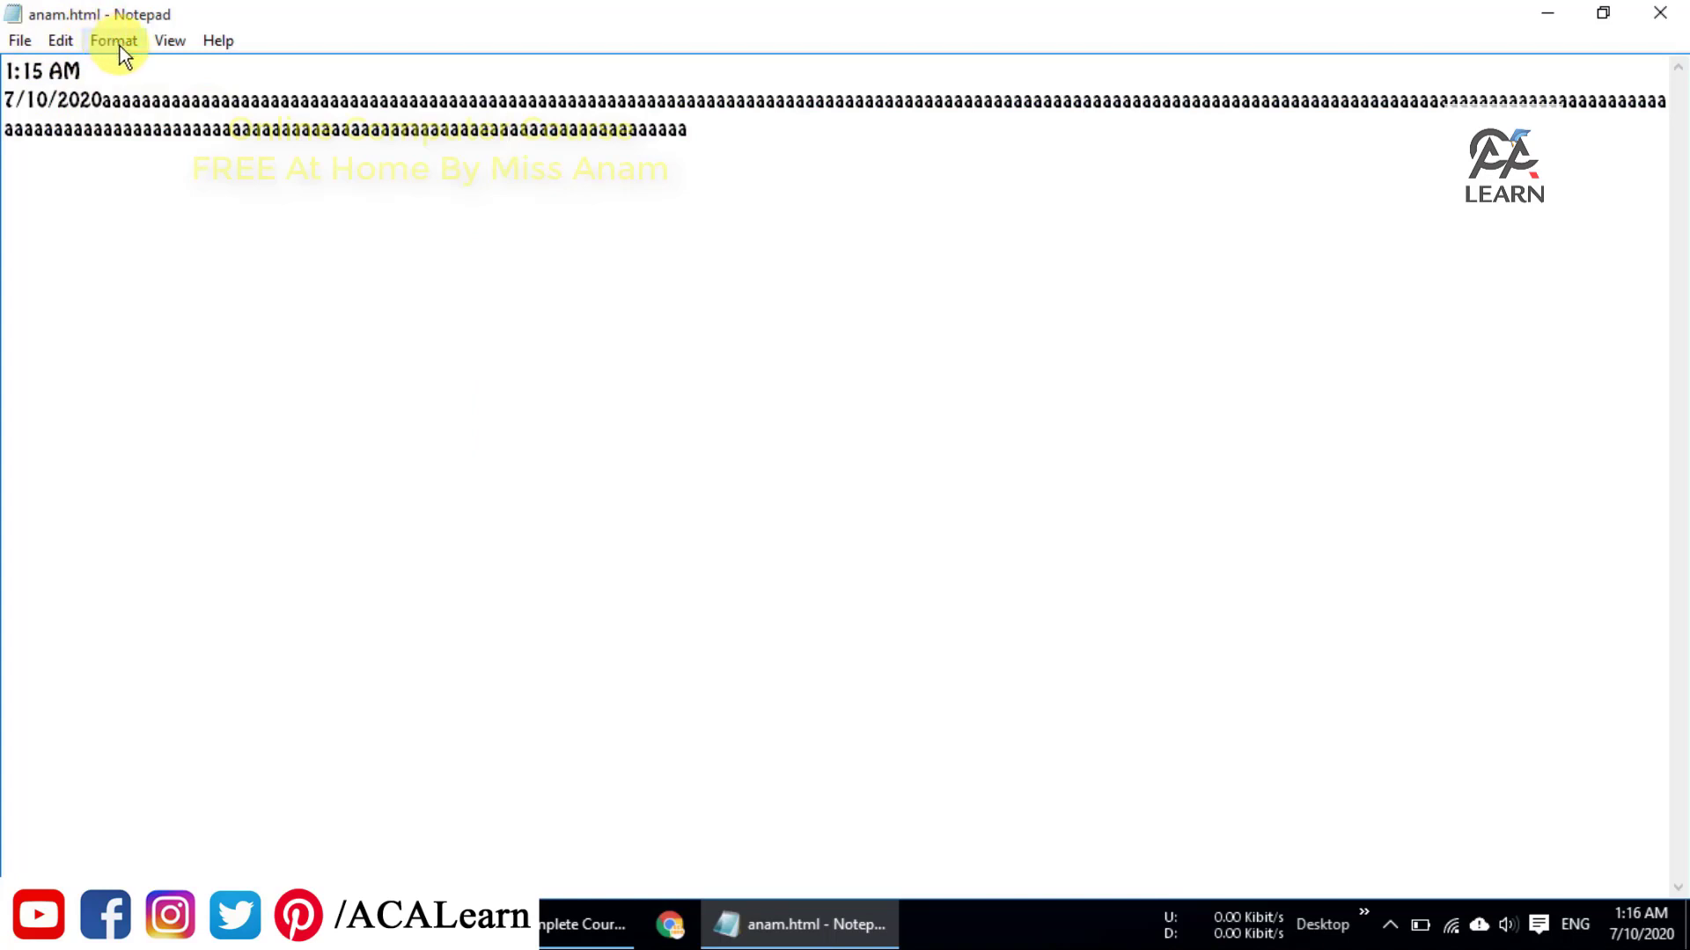
- Look at the status bar option, open the About Notepad information and close it
click(163, 42)
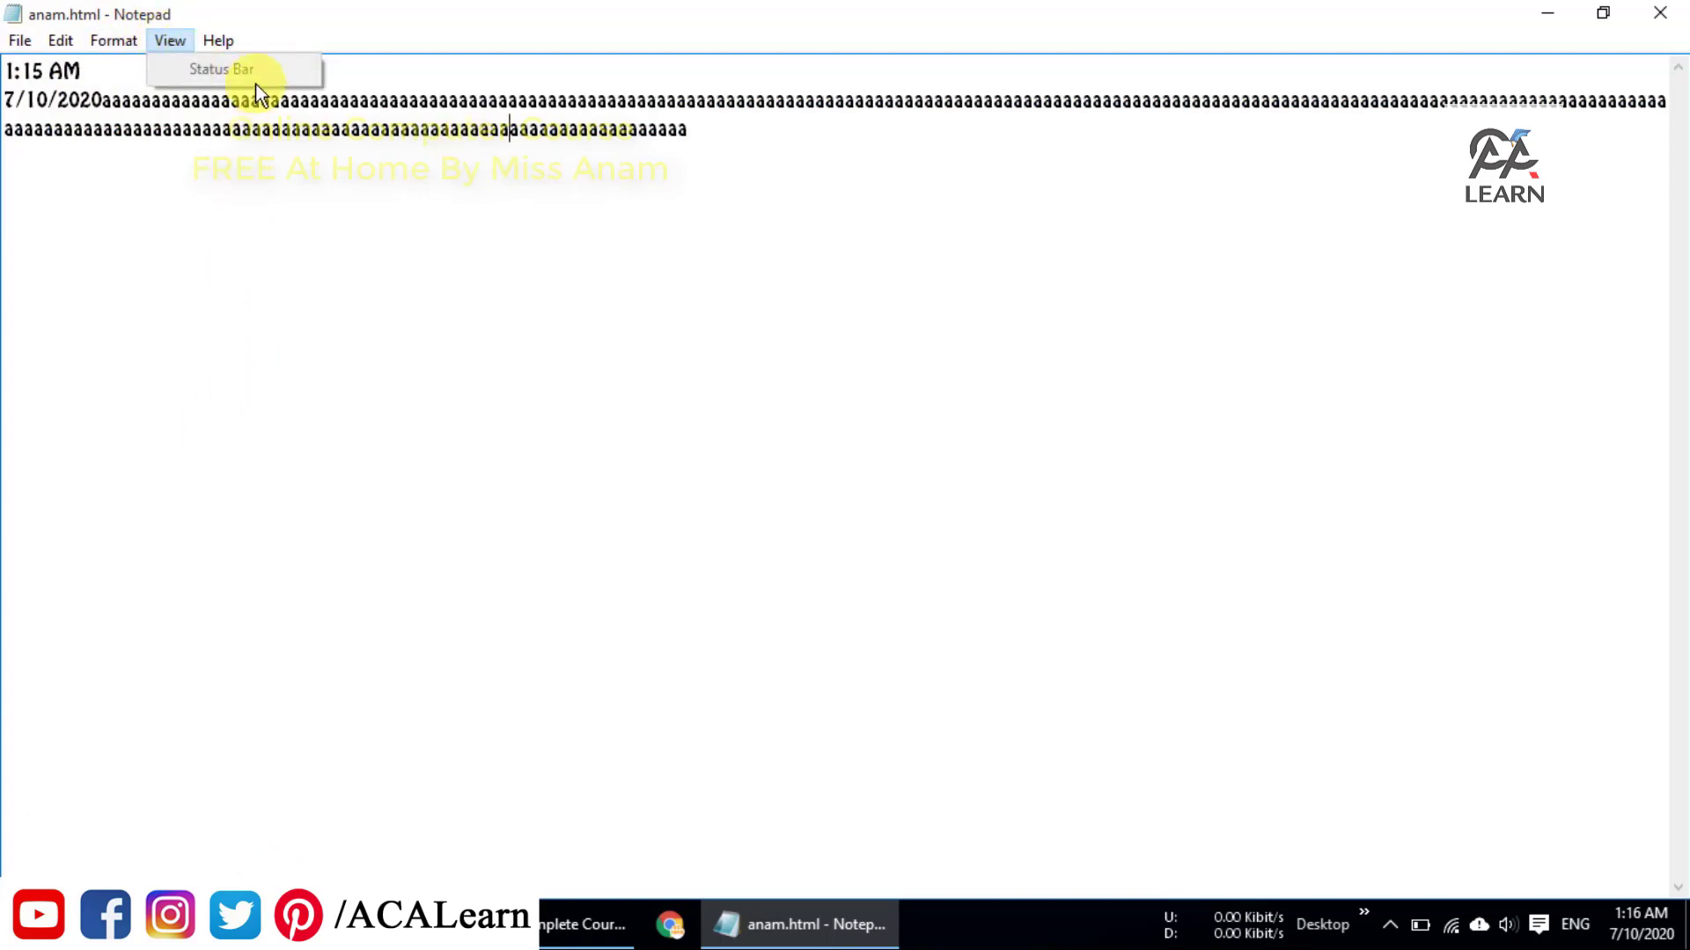
mouse_move(215, 46)
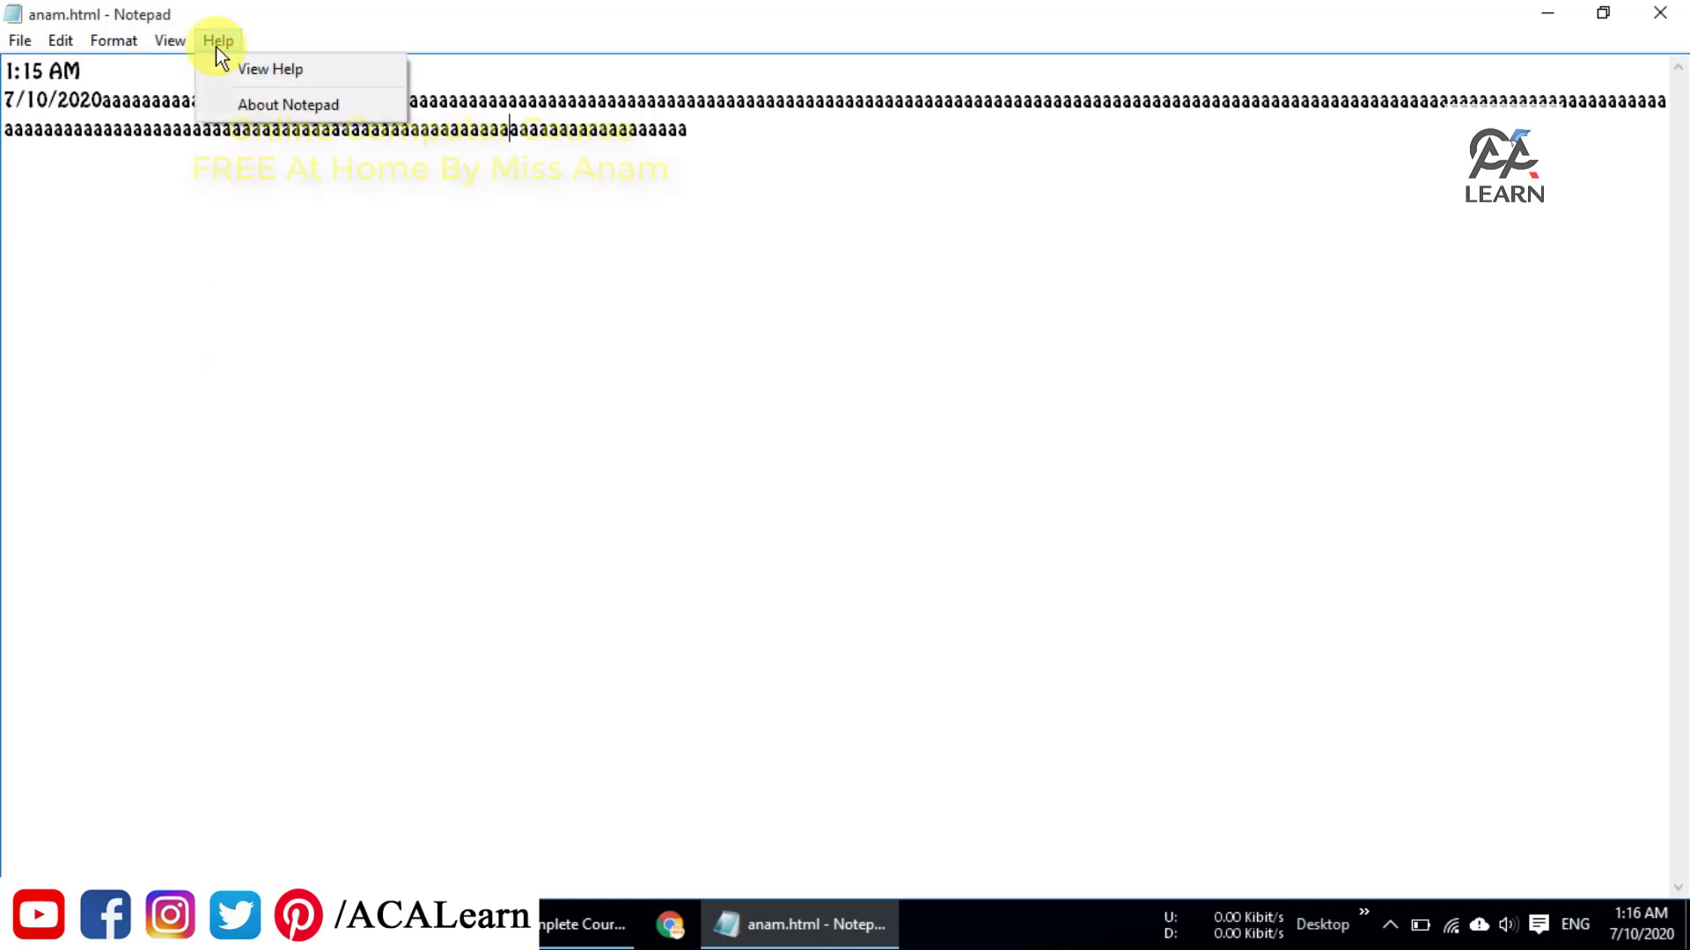
click(322, 106)
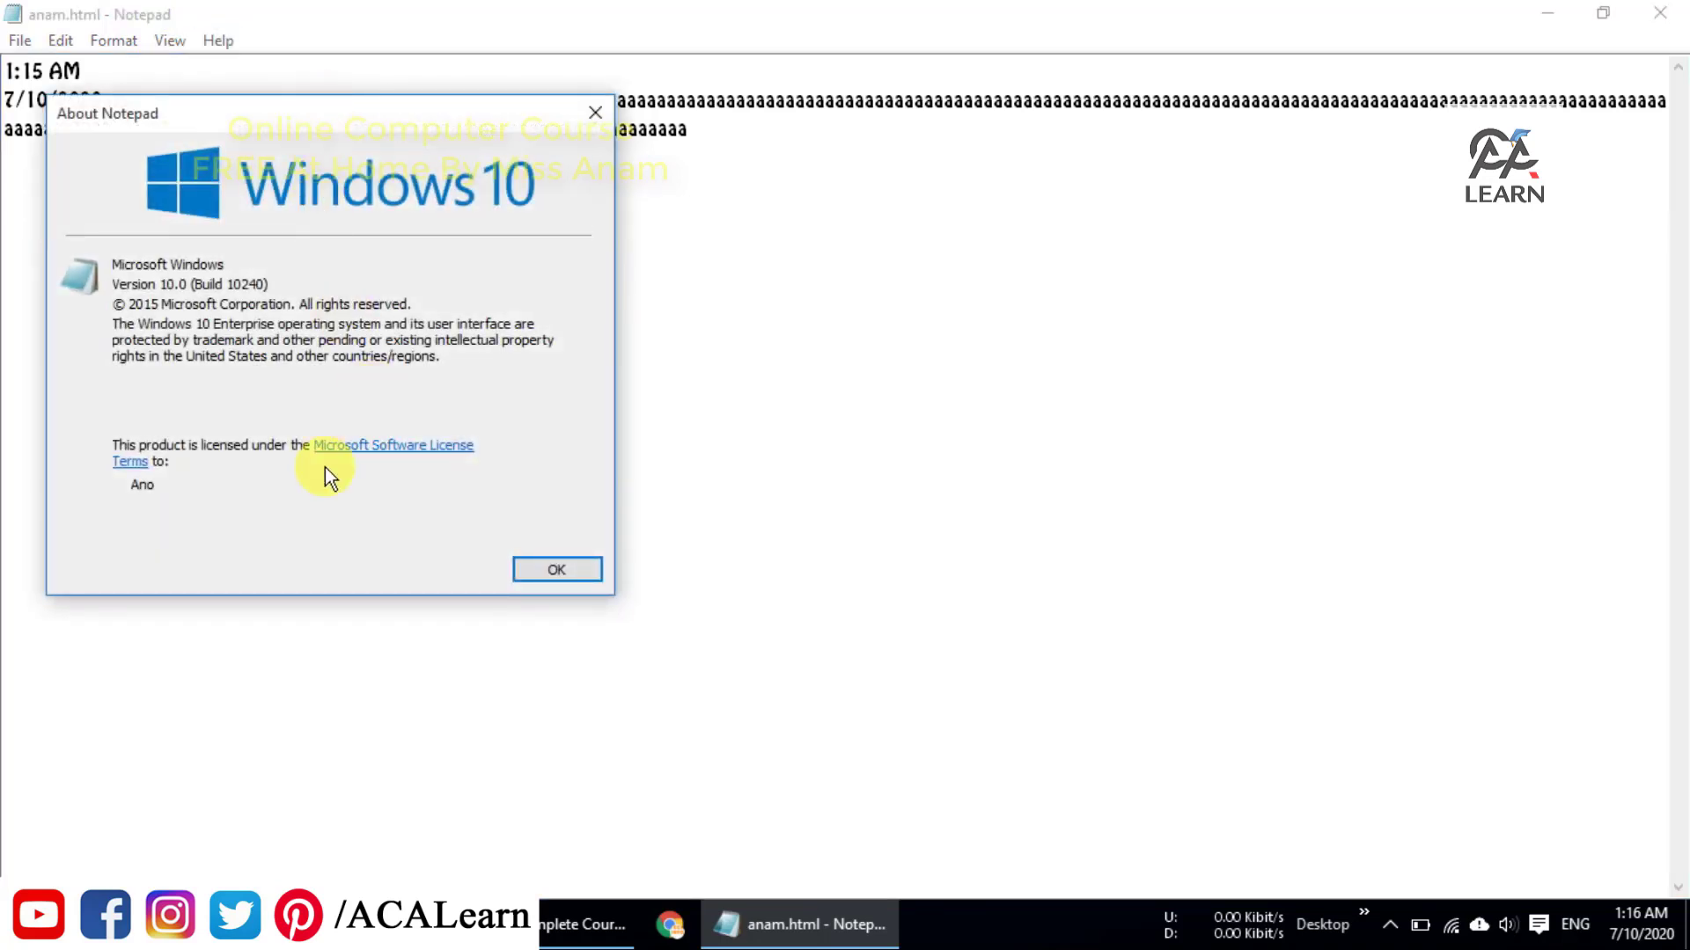
click(547, 569)
- Open Notepad's online help page in the browser and close the browser window
click(218, 40)
click(239, 67)
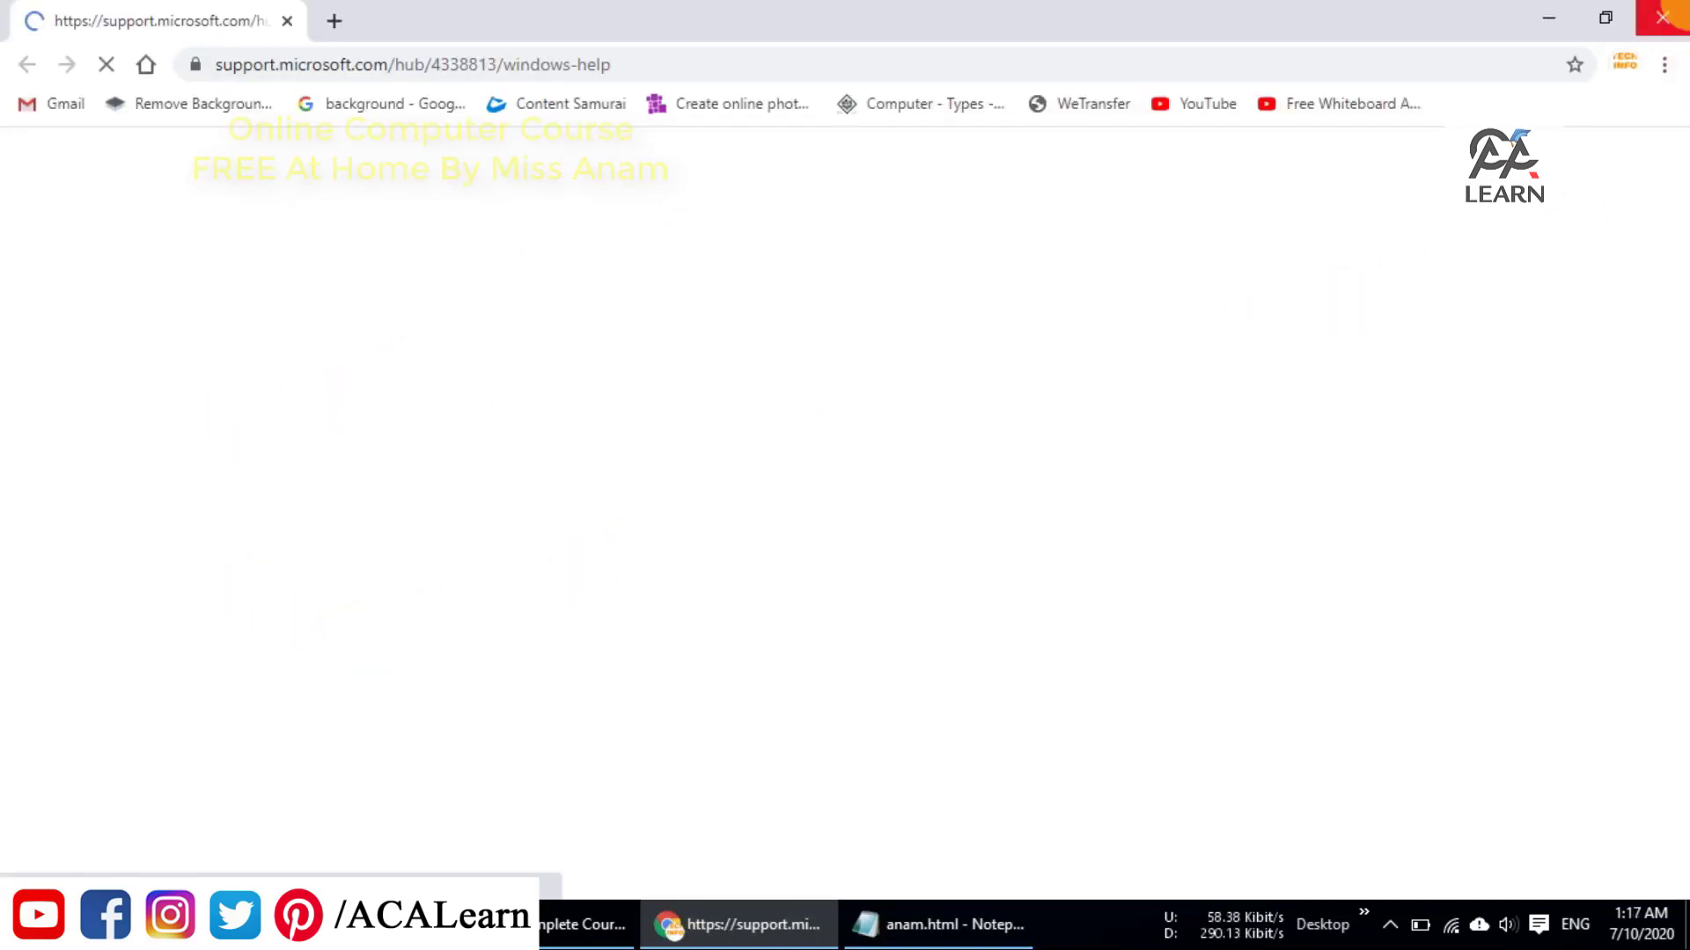
click(1662, 17)
drag(547, 331, 3, 39)
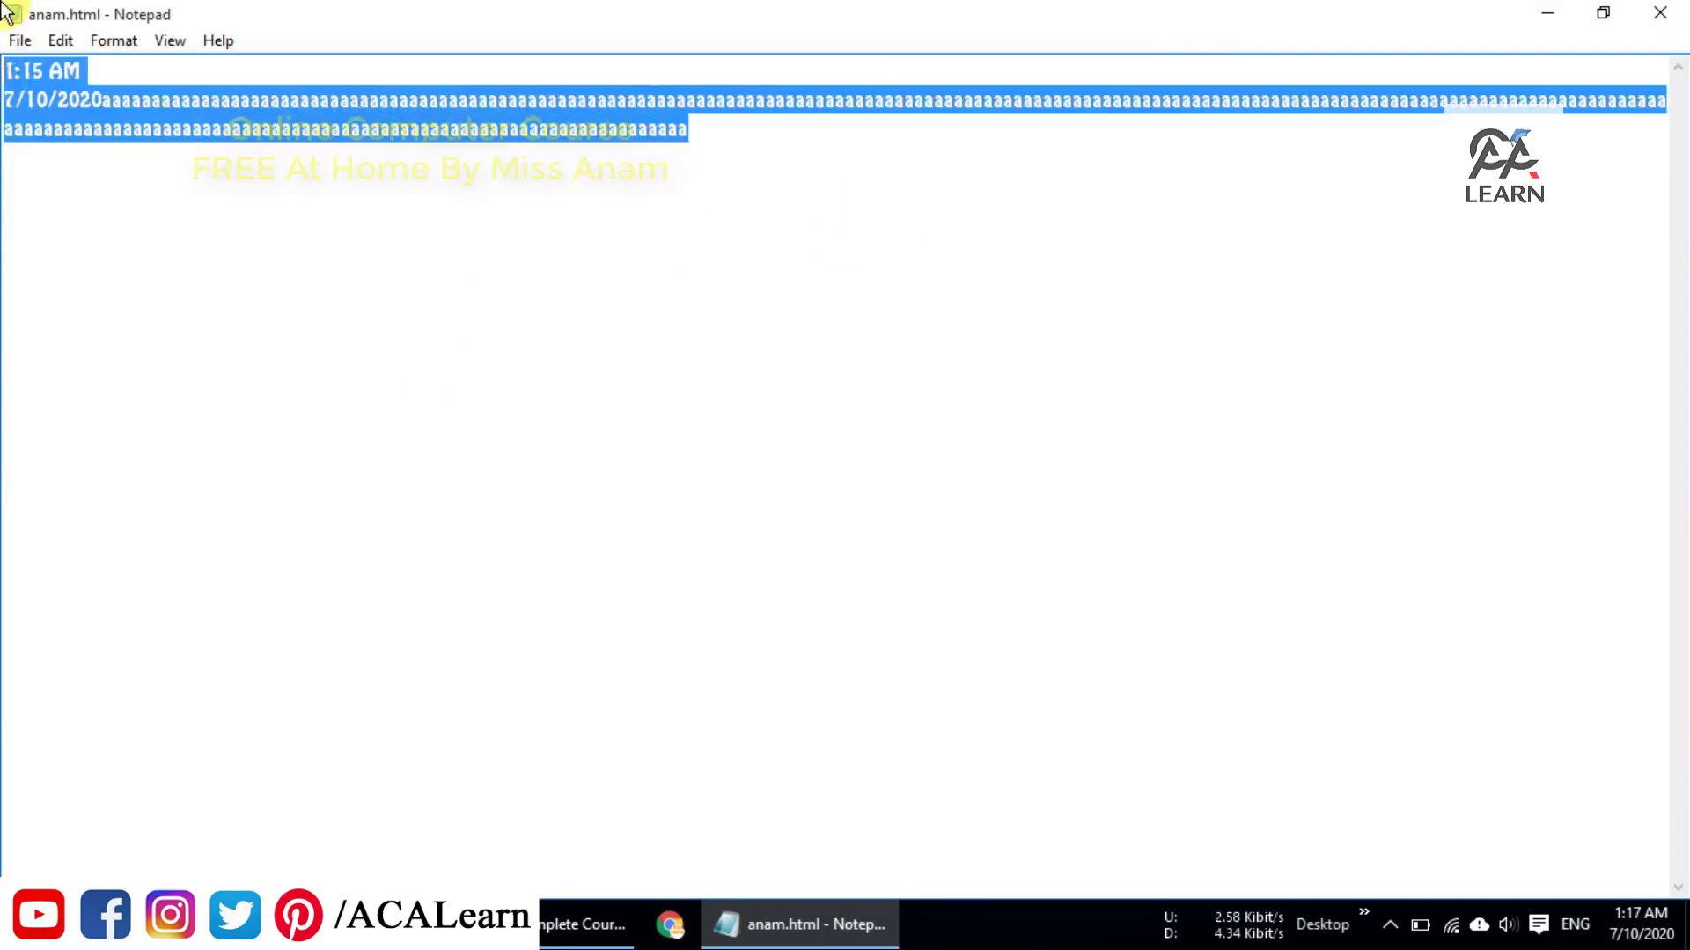
click(144, 252)
- Switch to CIT Complete Course Notes.docx in Word and review the Notepad notes down to the Wordpad section
click(1537, 13)
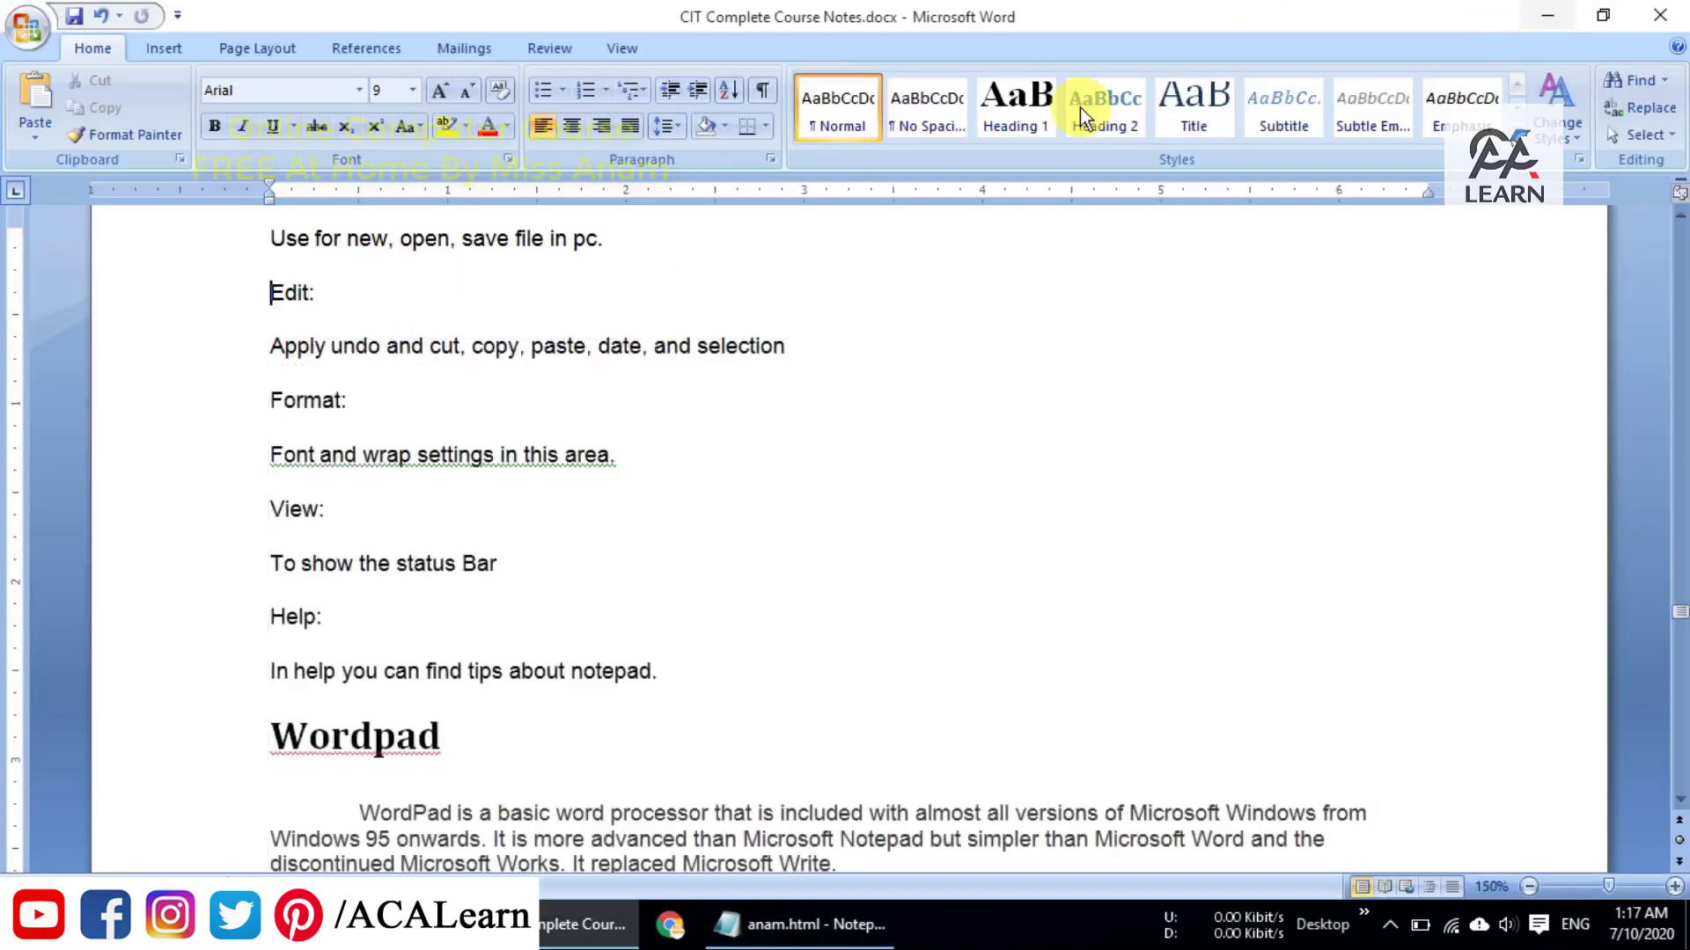
scroll(637, 550, up, 1)
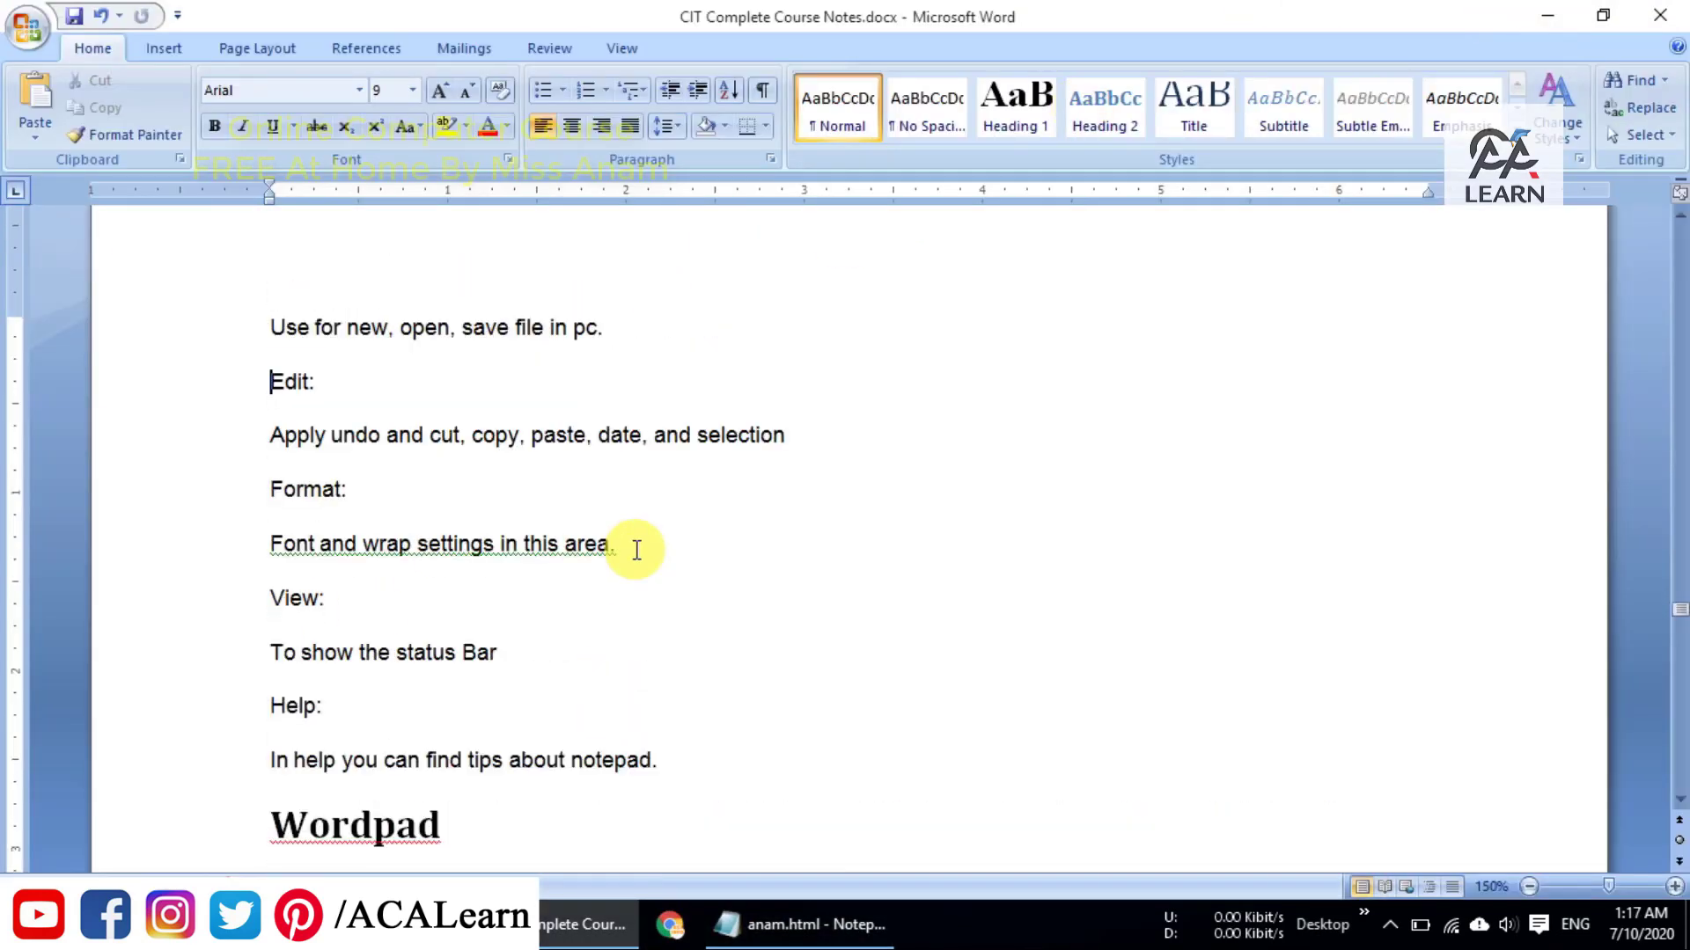
scroll(660, 641, down, 4)
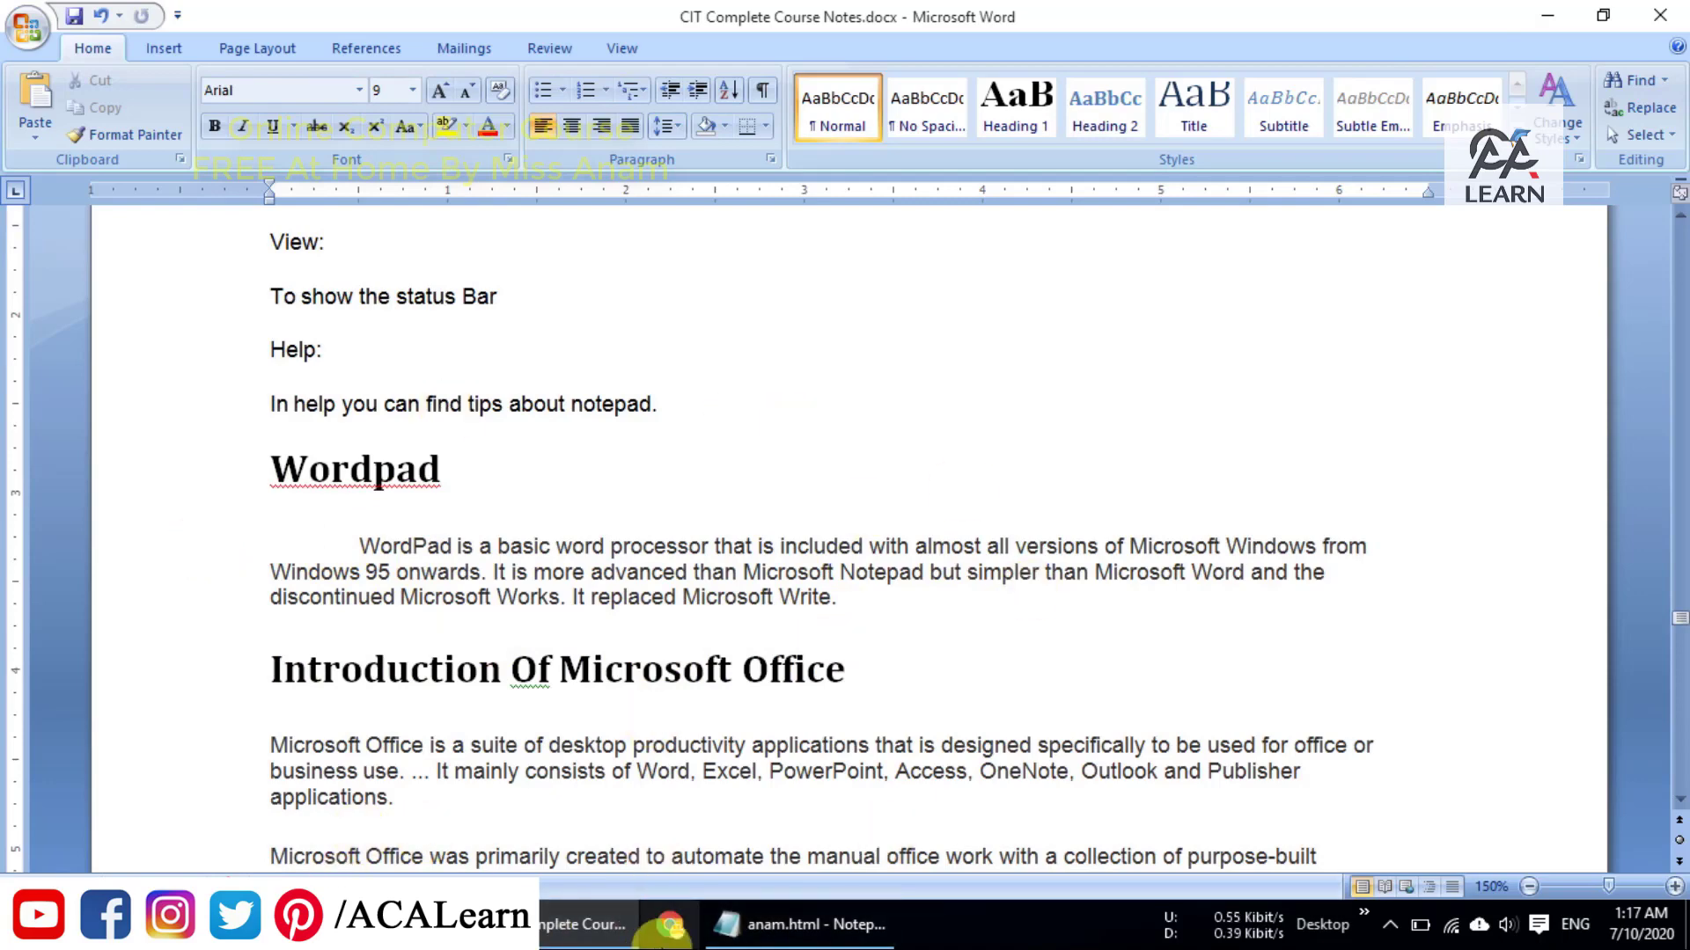
- Switch back to anam.html in Notepad, open the Replace dialog and dismiss it without replacing anything
click(792, 924)
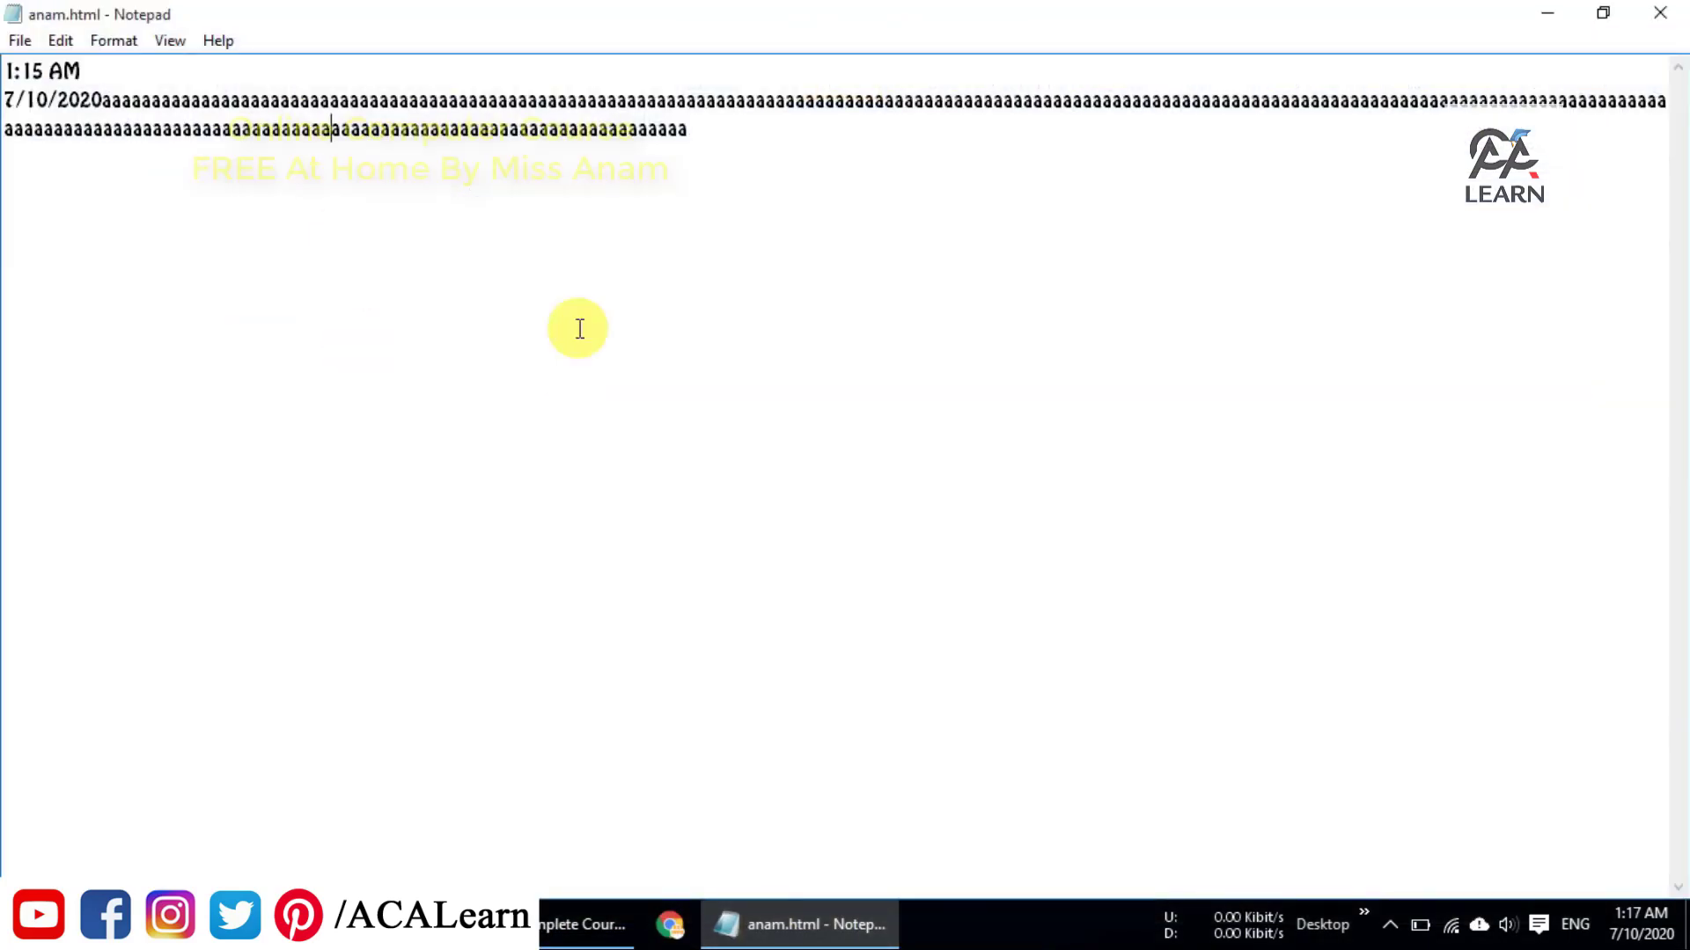
click(19, 41)
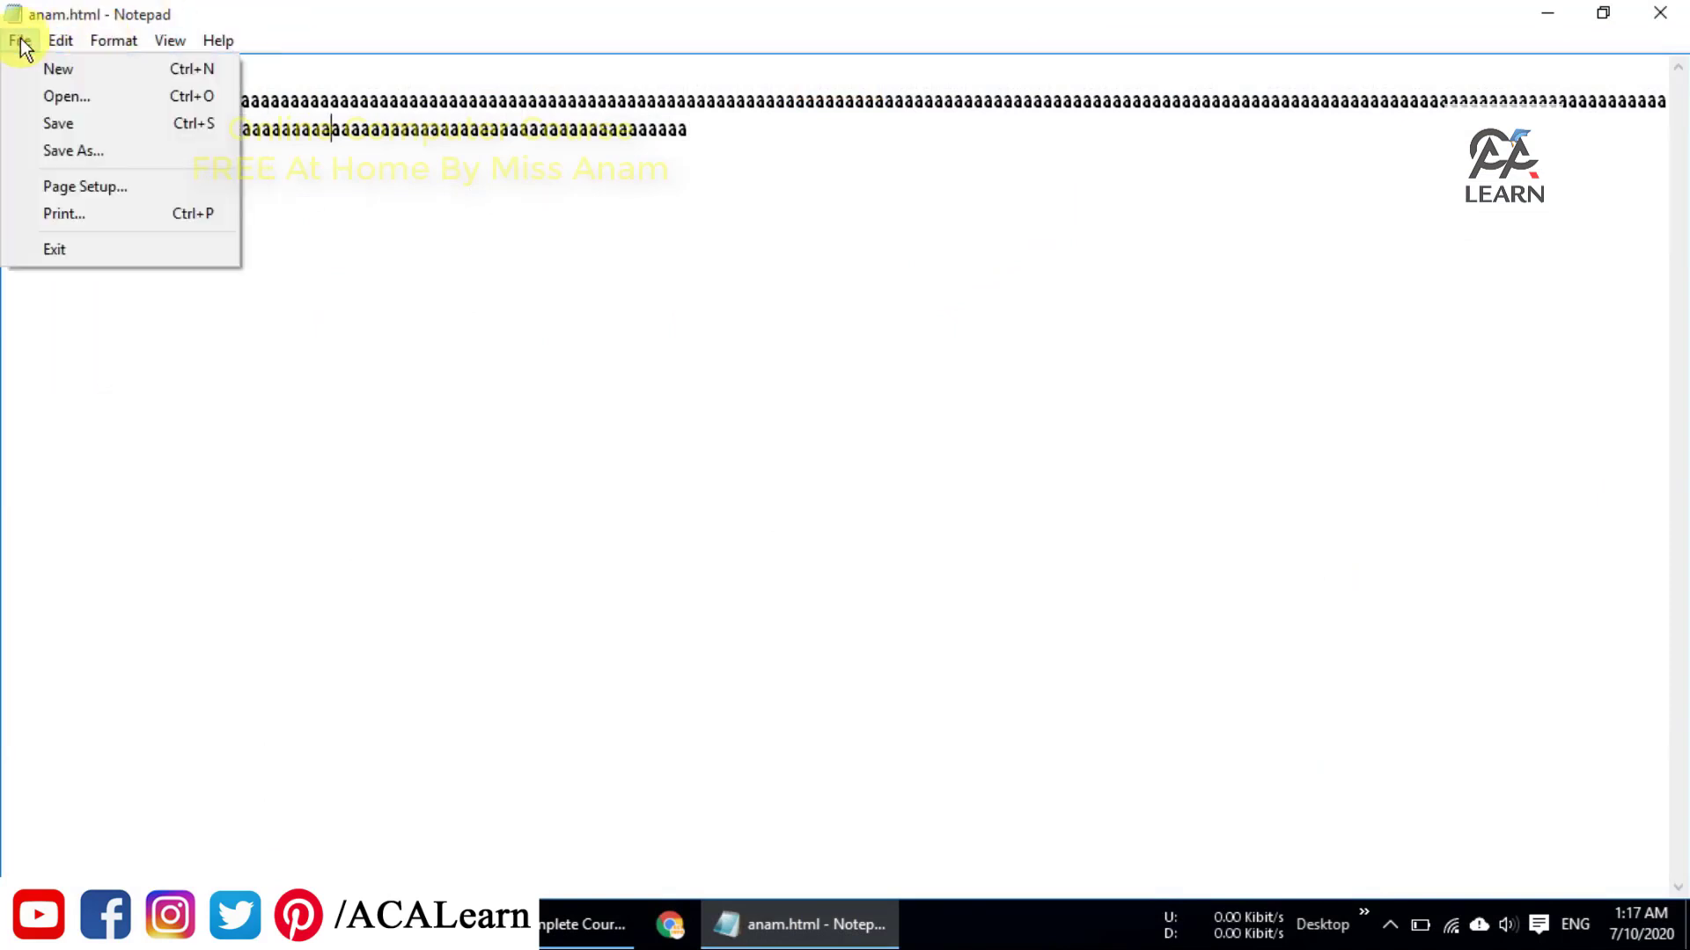
mouse_move(60, 42)
click(126, 285)
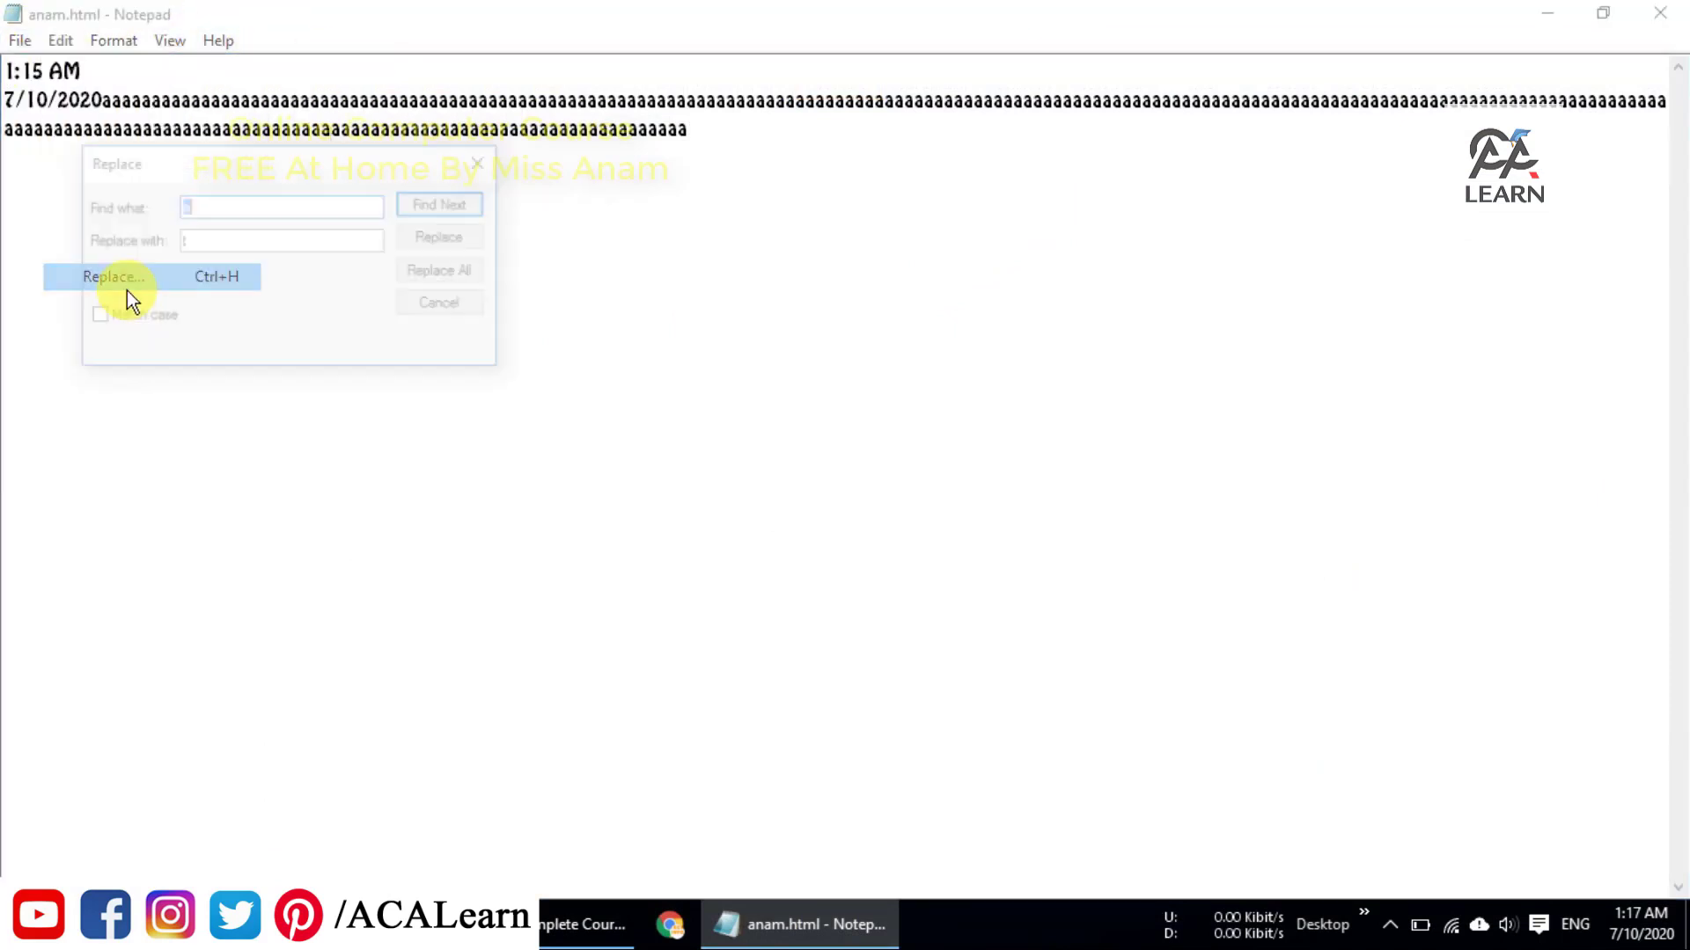
click(449, 304)
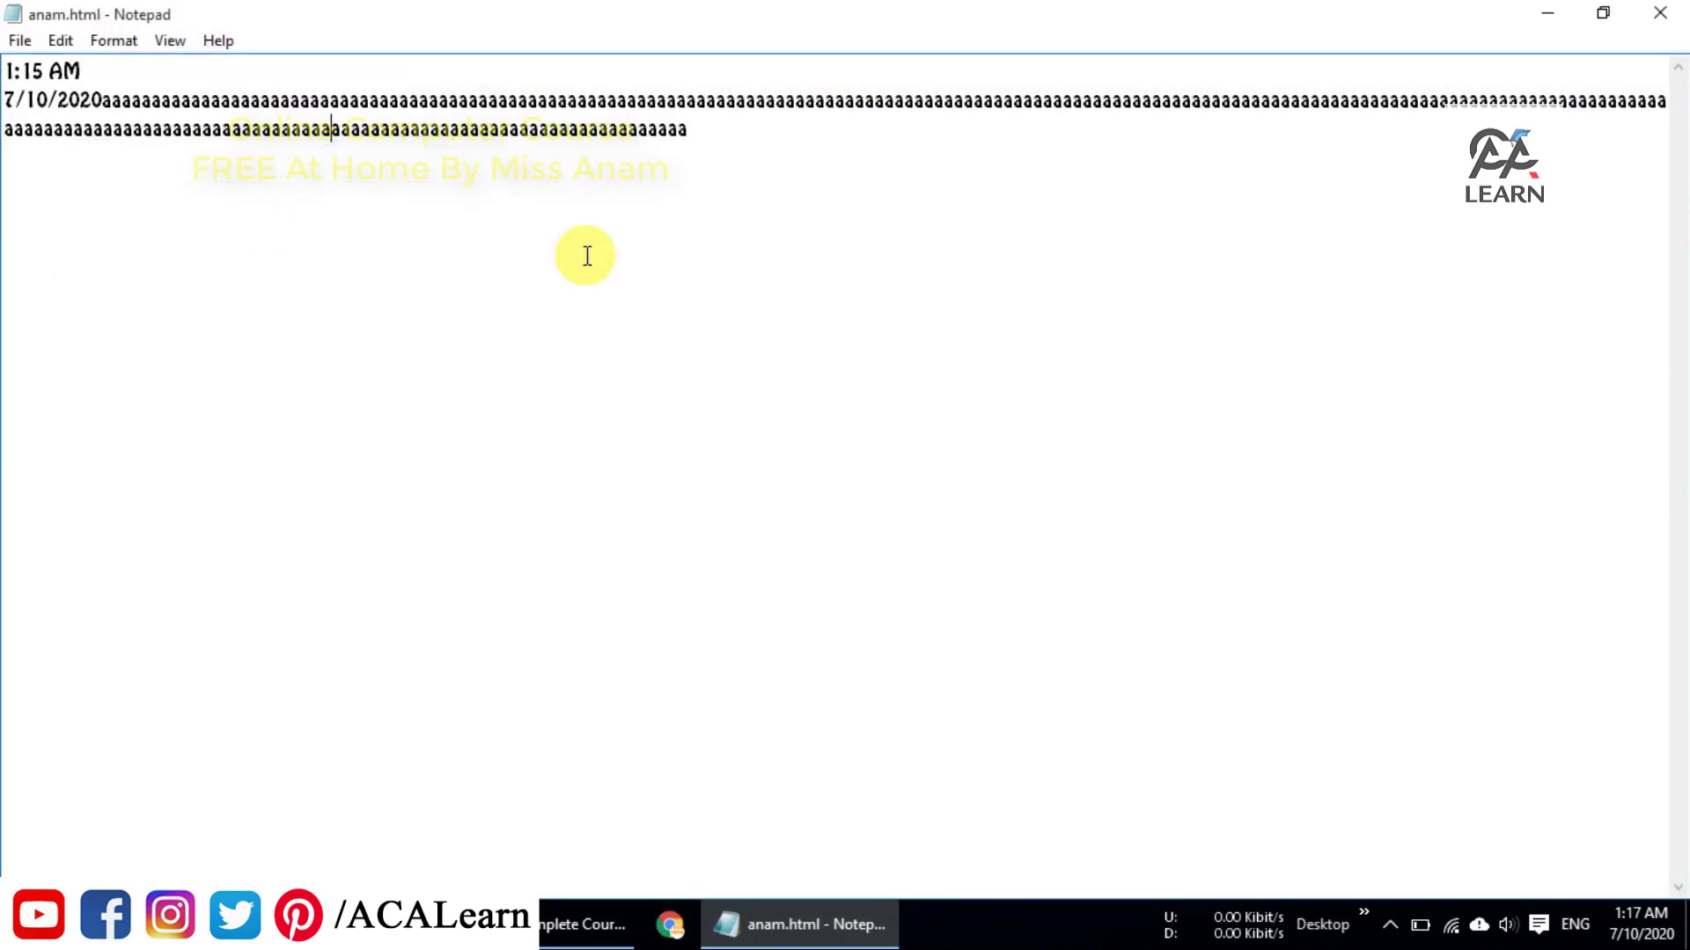
drag(689, 167, 5, 11)
click(382, 208)
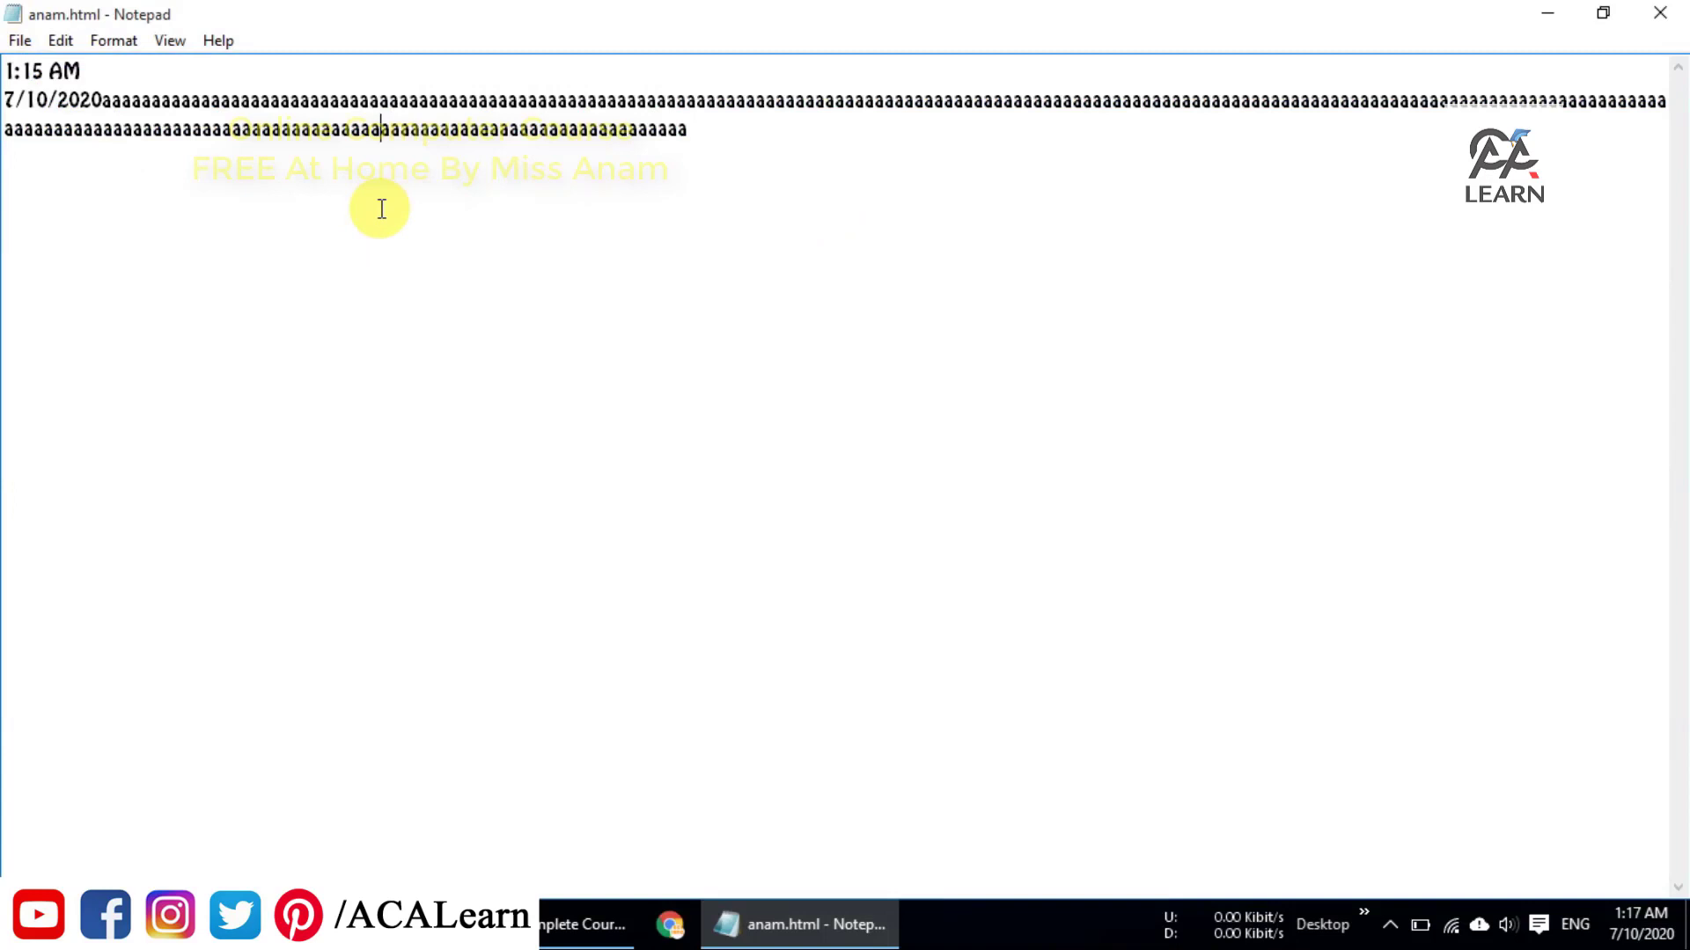
click(846, 139)
drag(847, 139, 11, 68)
click(185, 263)
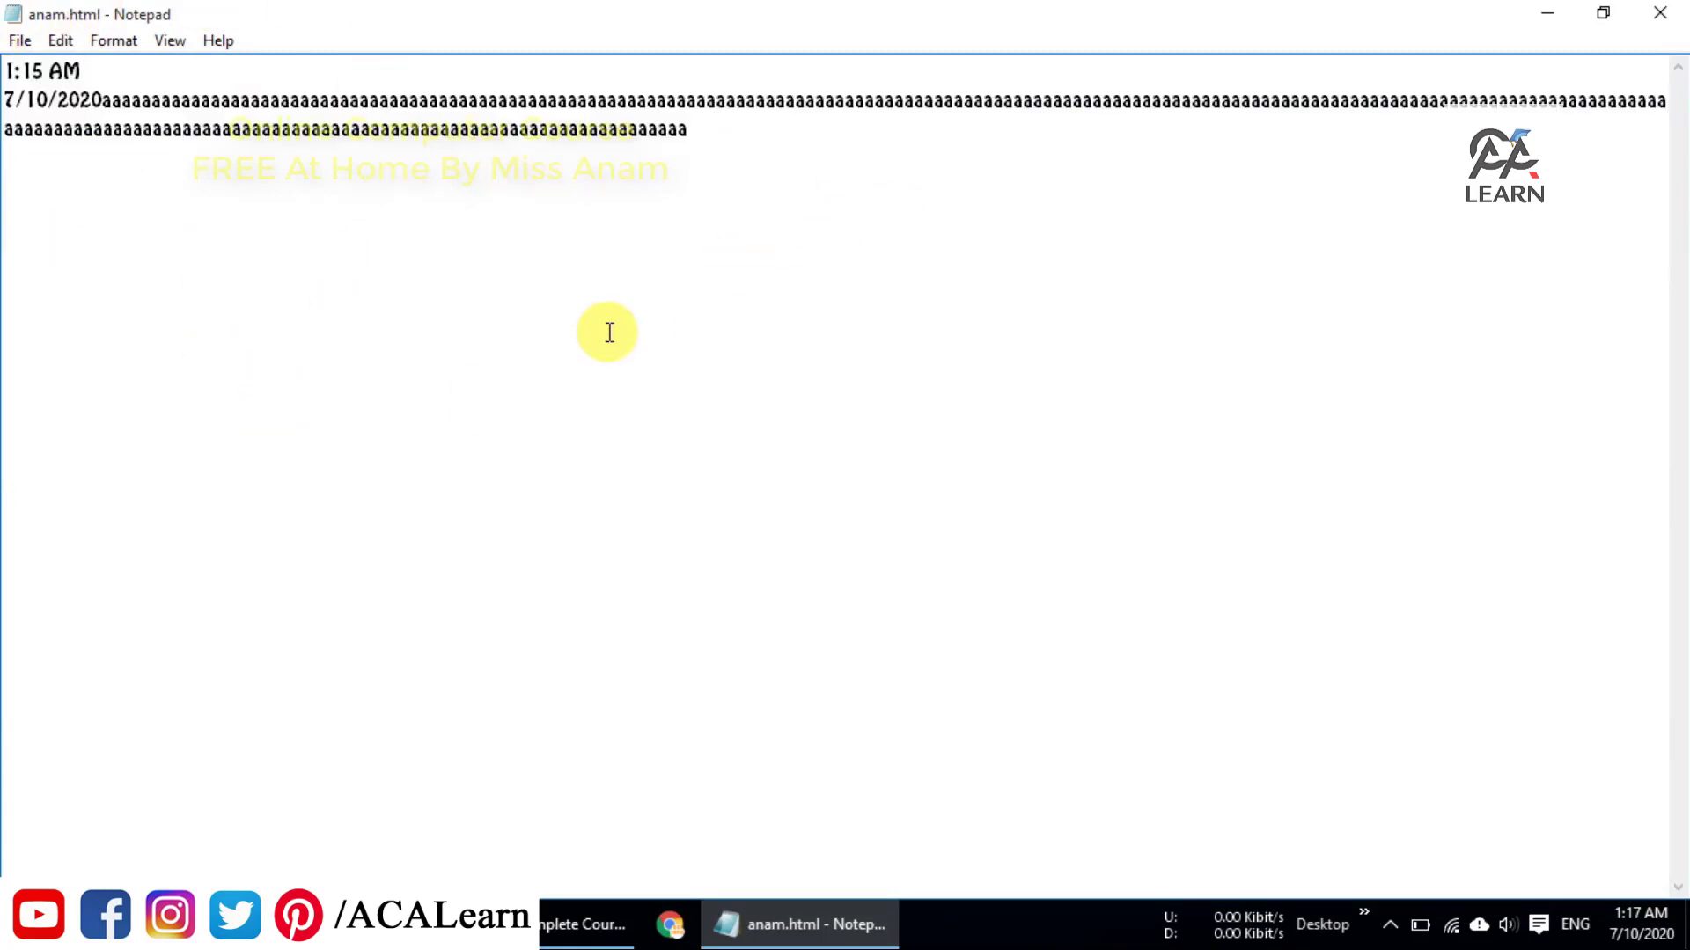